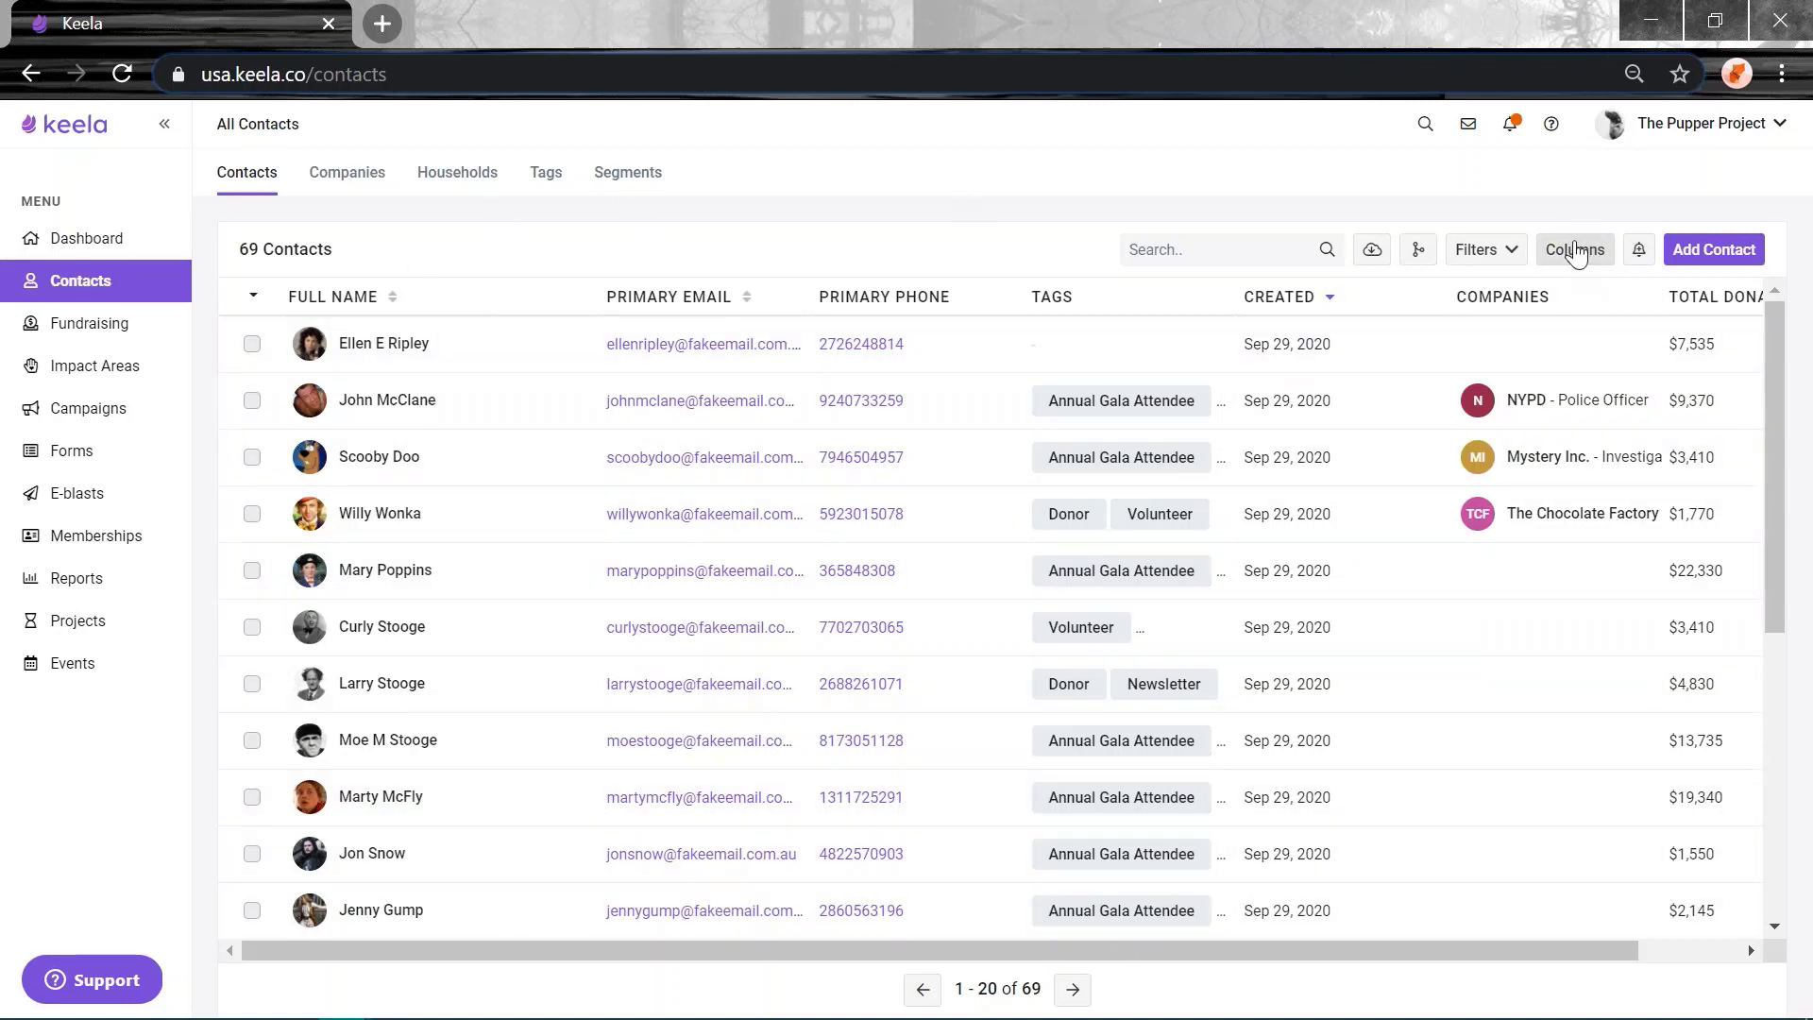
Add Contact Type and Company Type to the contacts table columns and save.
{"action": "left_click", "coordinate": [1572, 248]}
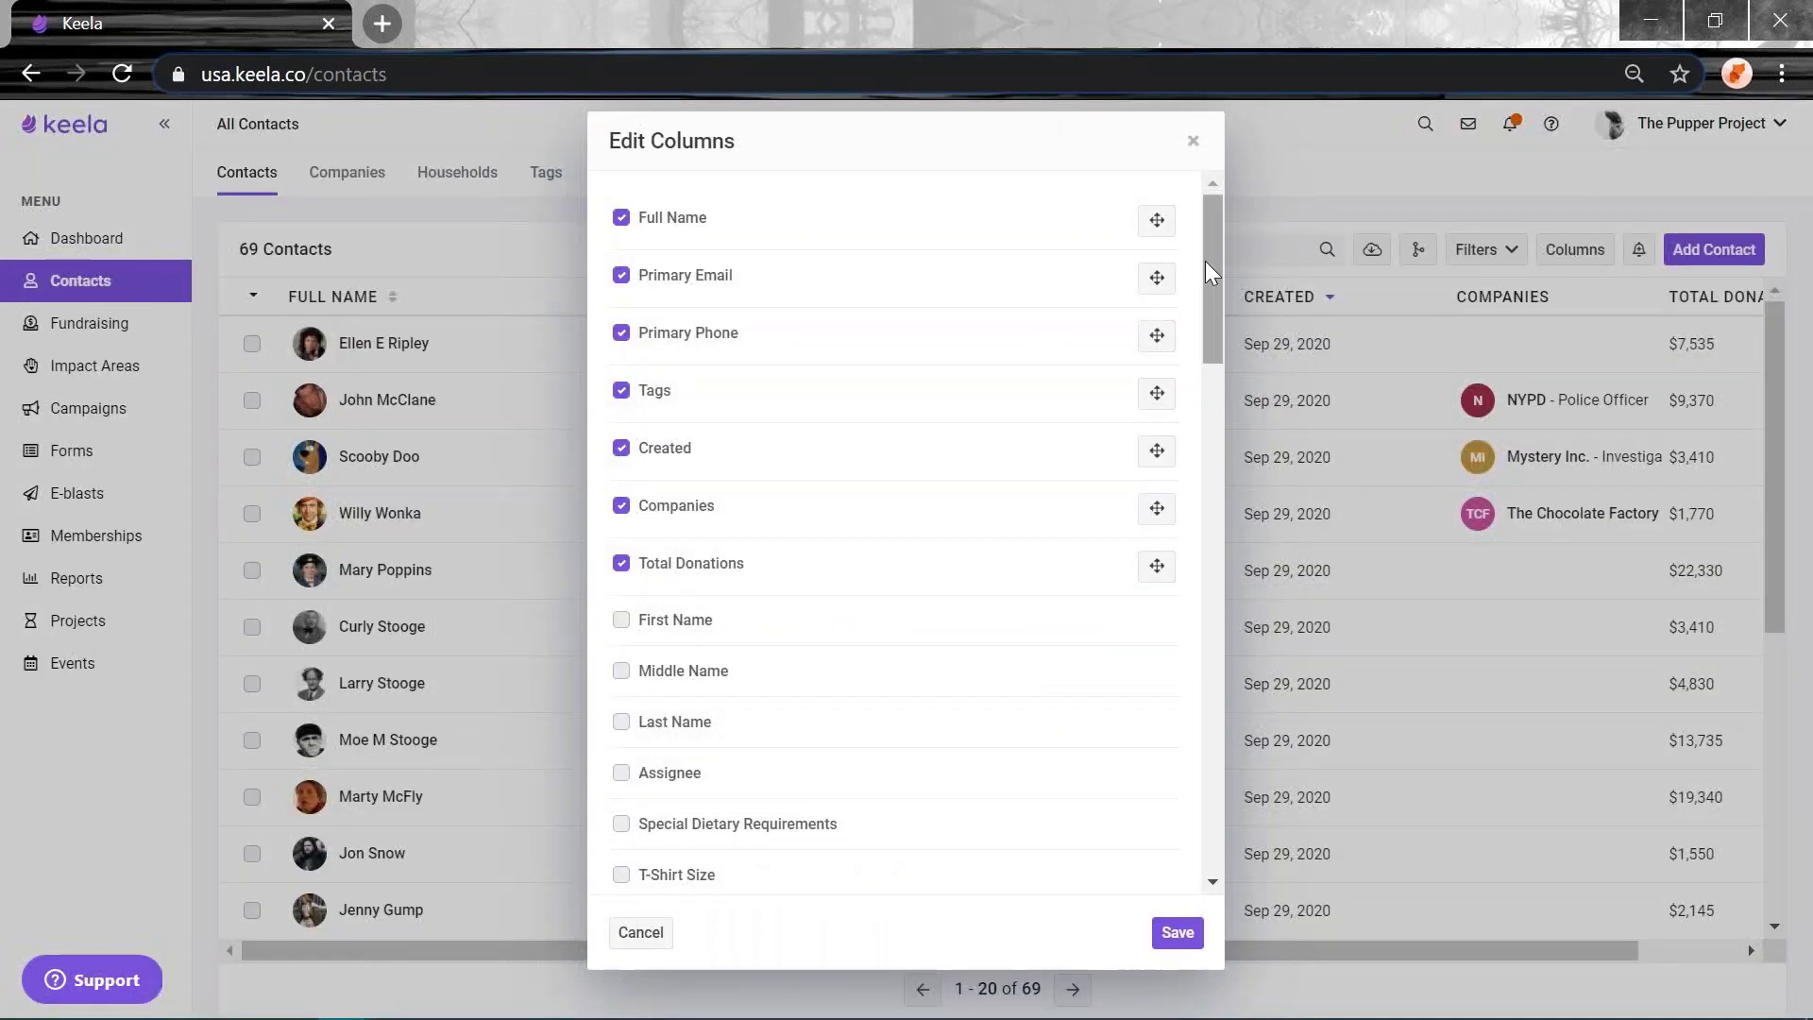
{"action": "left_click_drag", "start_coordinate": [1214, 257], "coordinate": [1235, 605]}
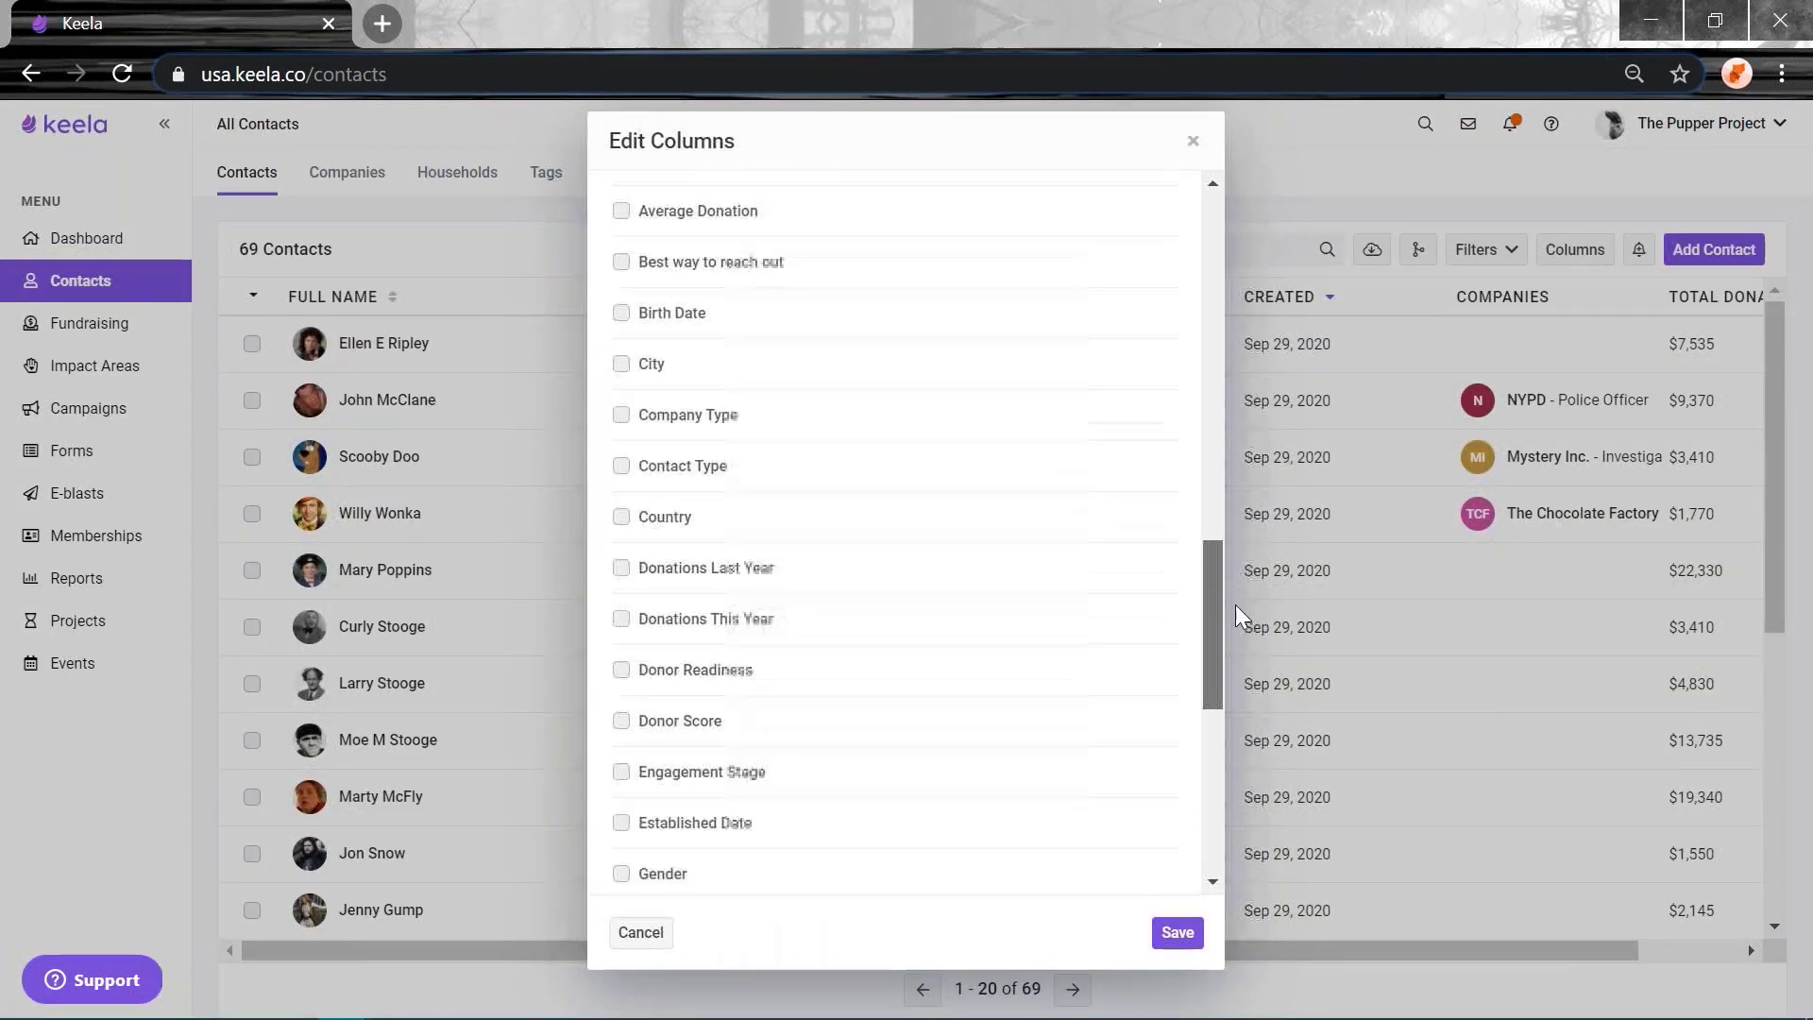
{"action": "left_click", "coordinate": [619, 452]}
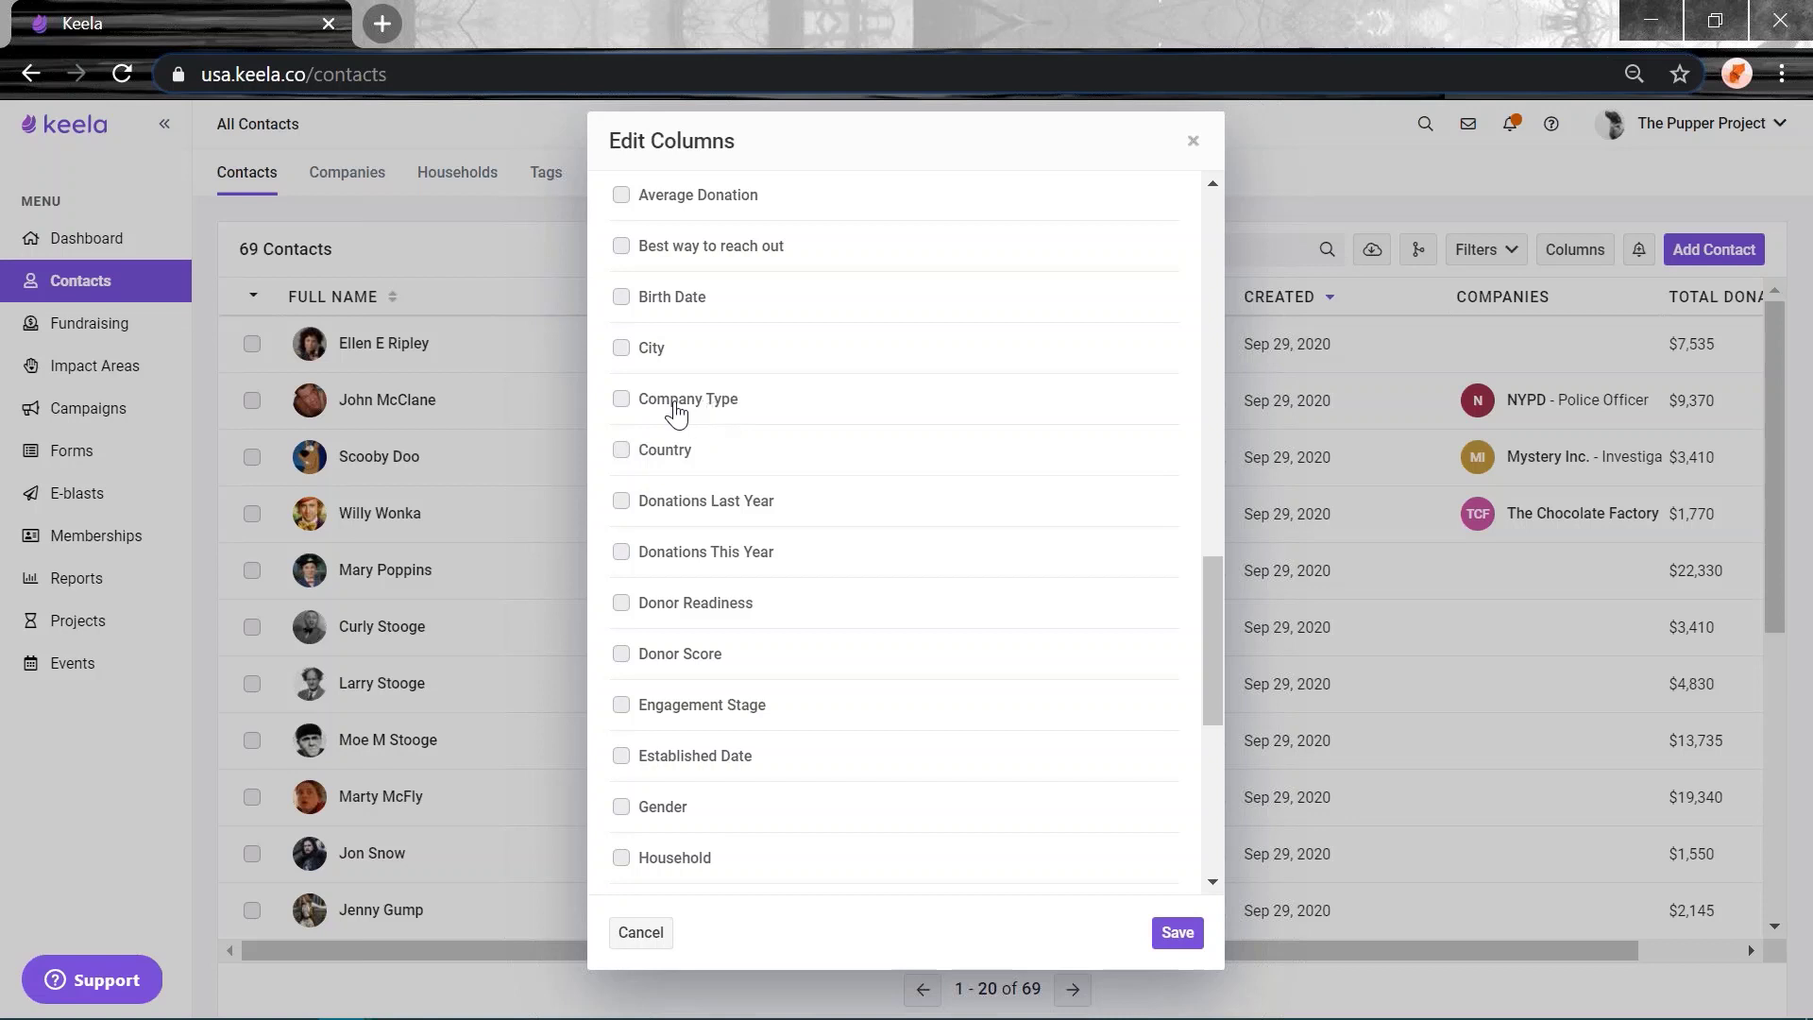
{"action": "left_click", "coordinate": [621, 400]}
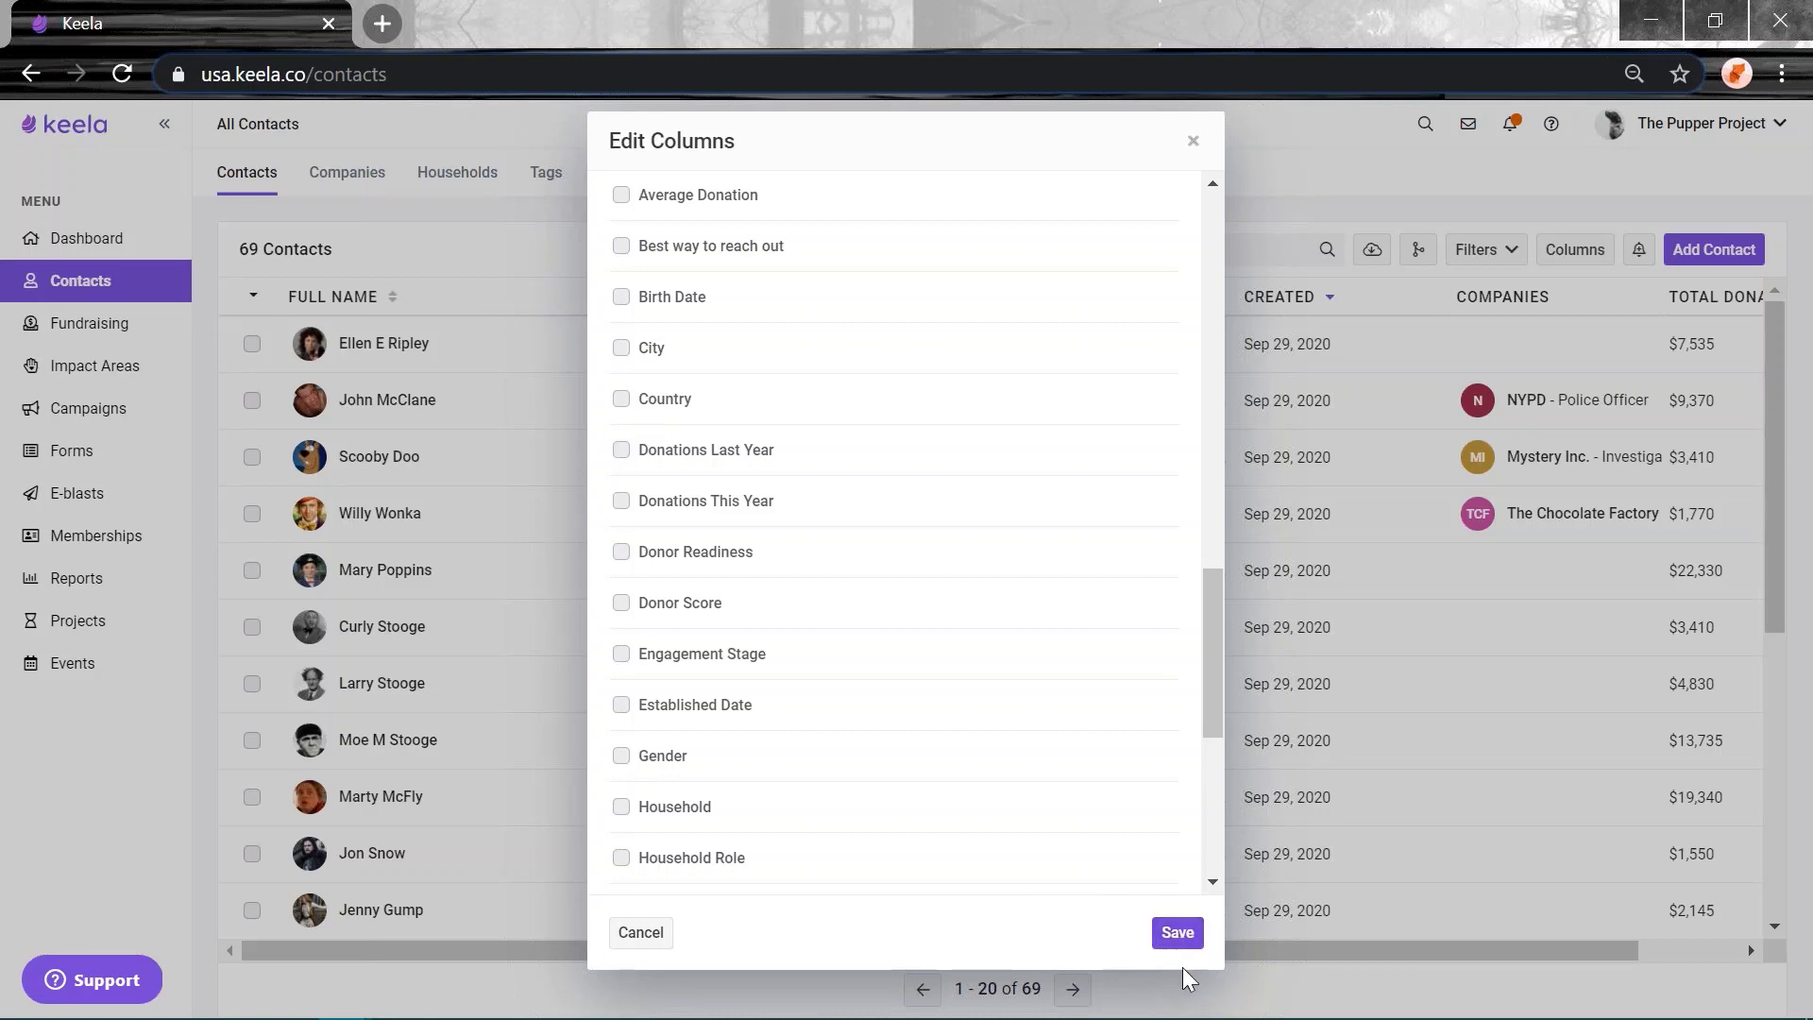
{"action": "left_click", "coordinate": [1180, 935]}
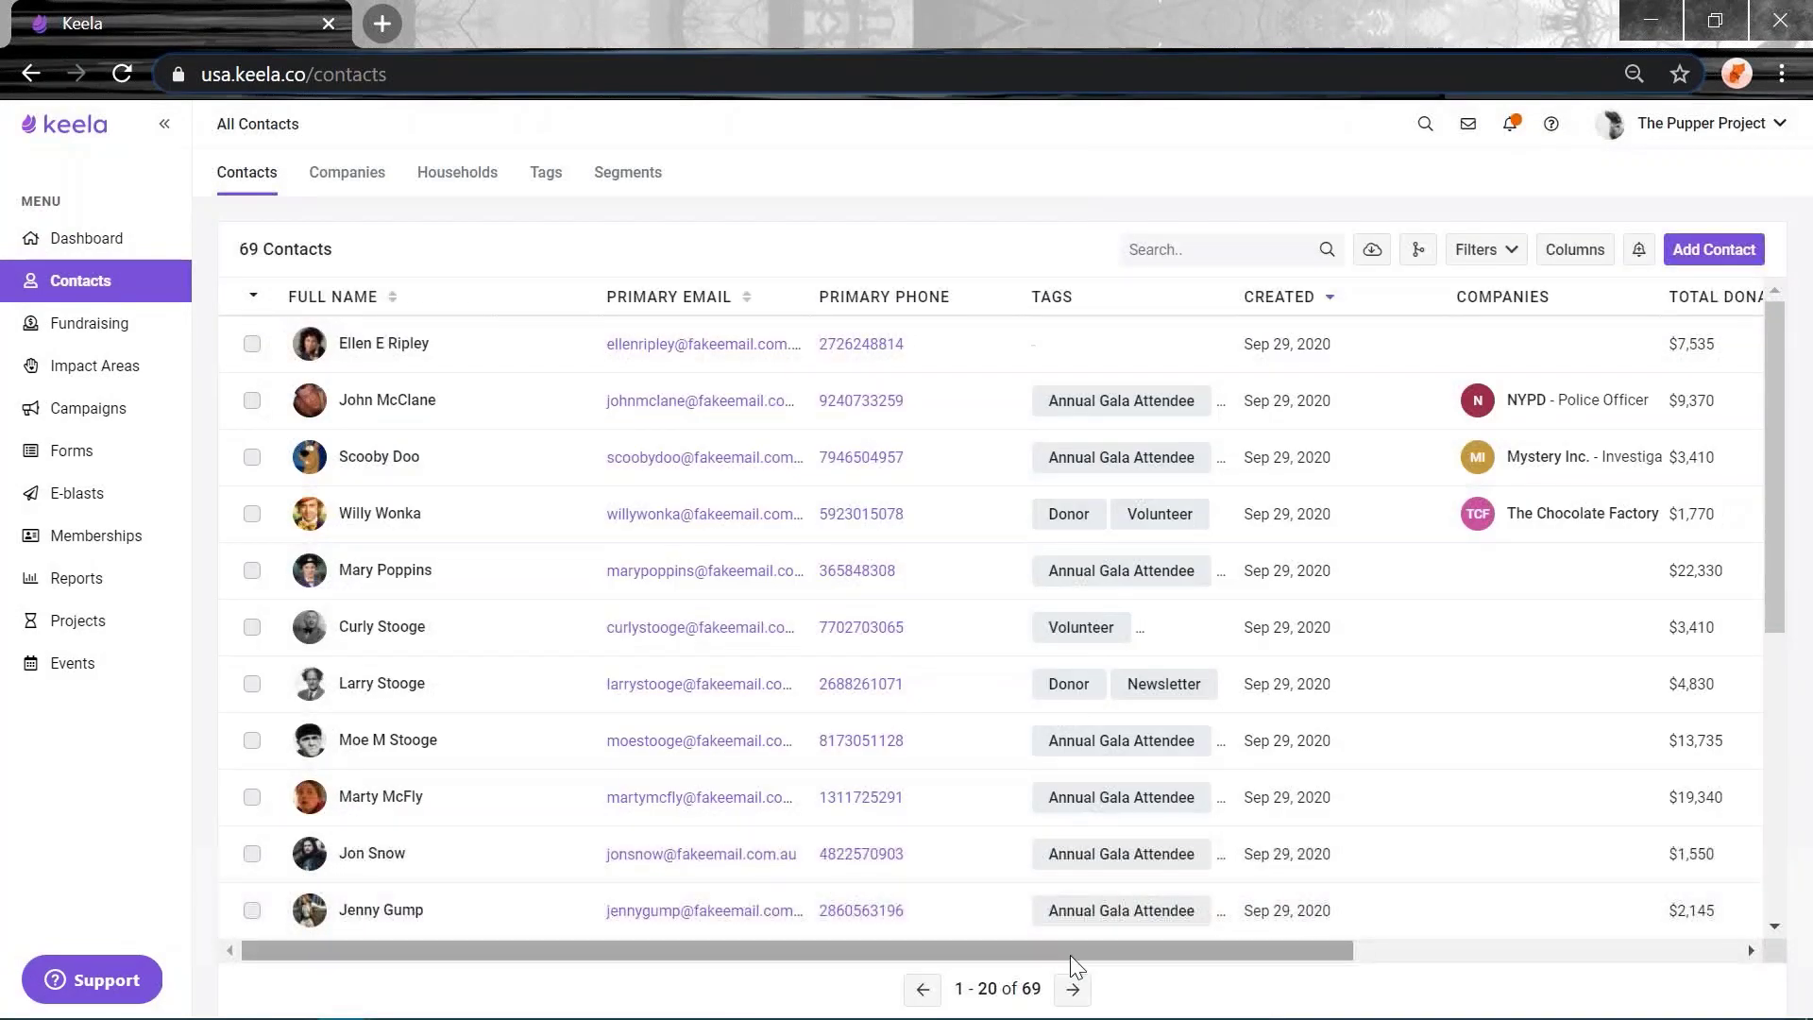
Remove the Contact Type, Company Type, Total Donations, Companies and Created columns.
{"action": "left_click_drag", "start_coordinate": [1074, 947], "coordinate": [1465, 818]}
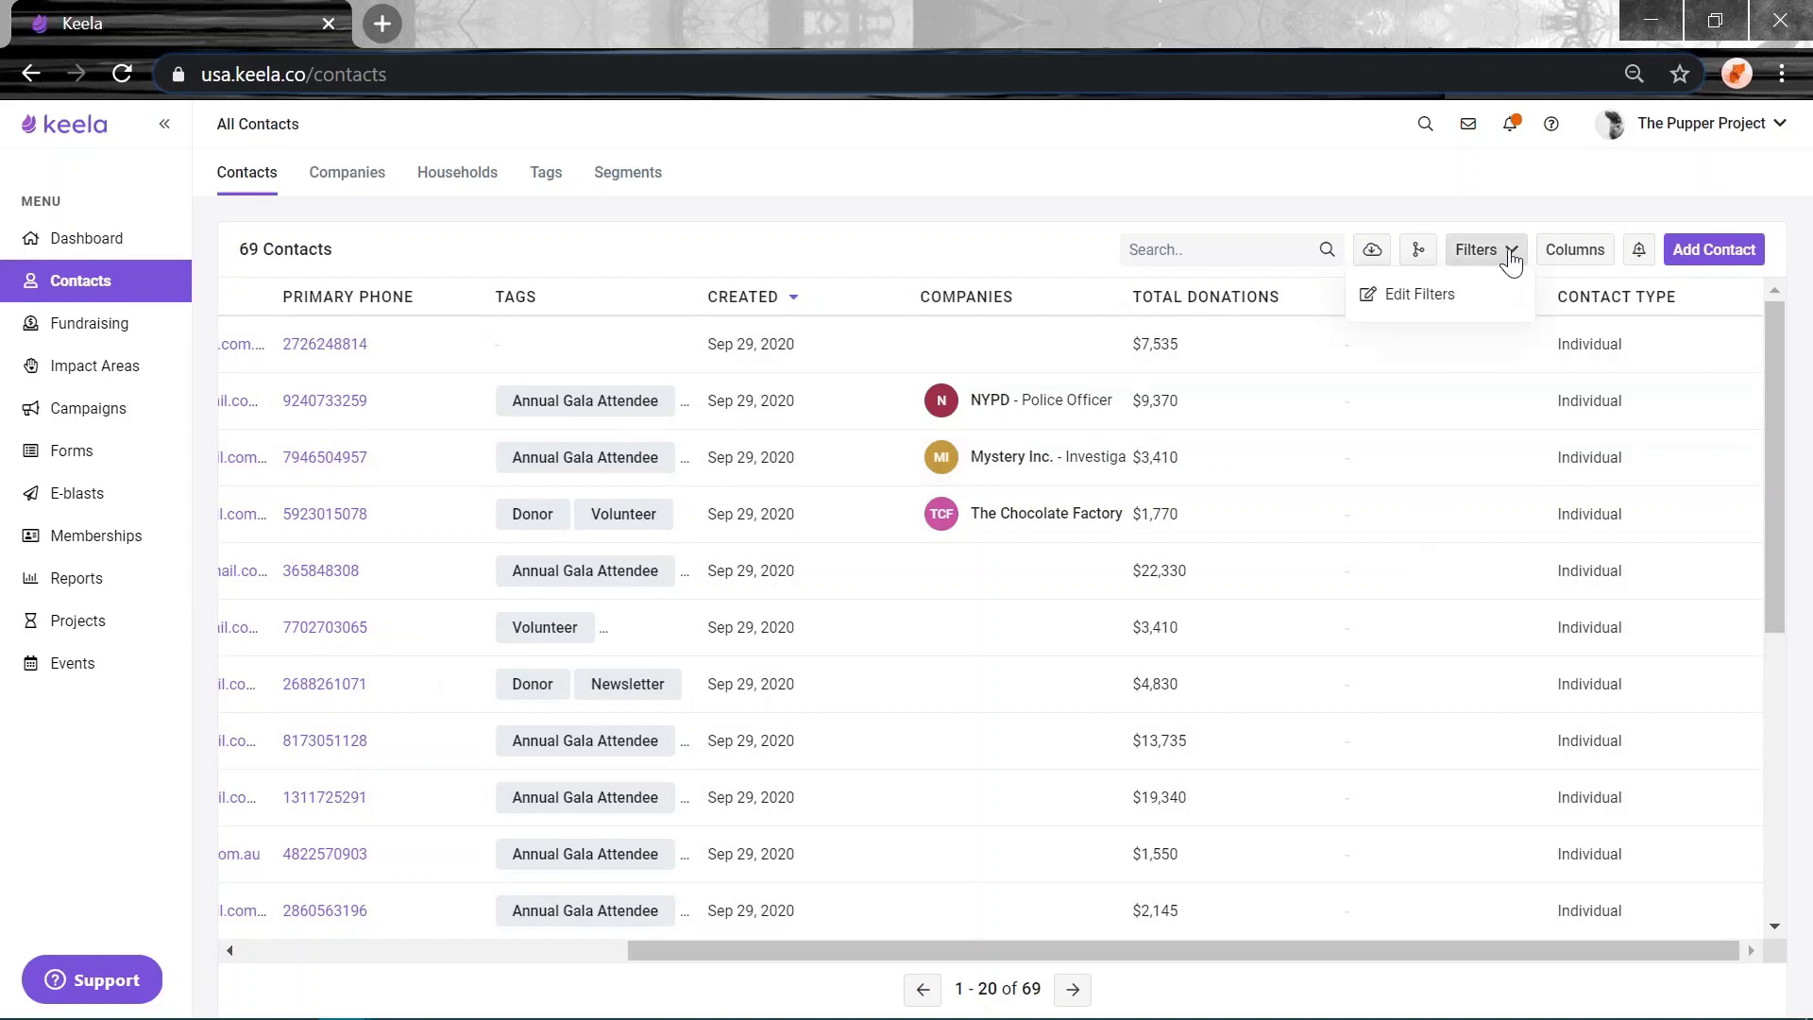
{"action": "left_click", "coordinate": [1574, 249]}
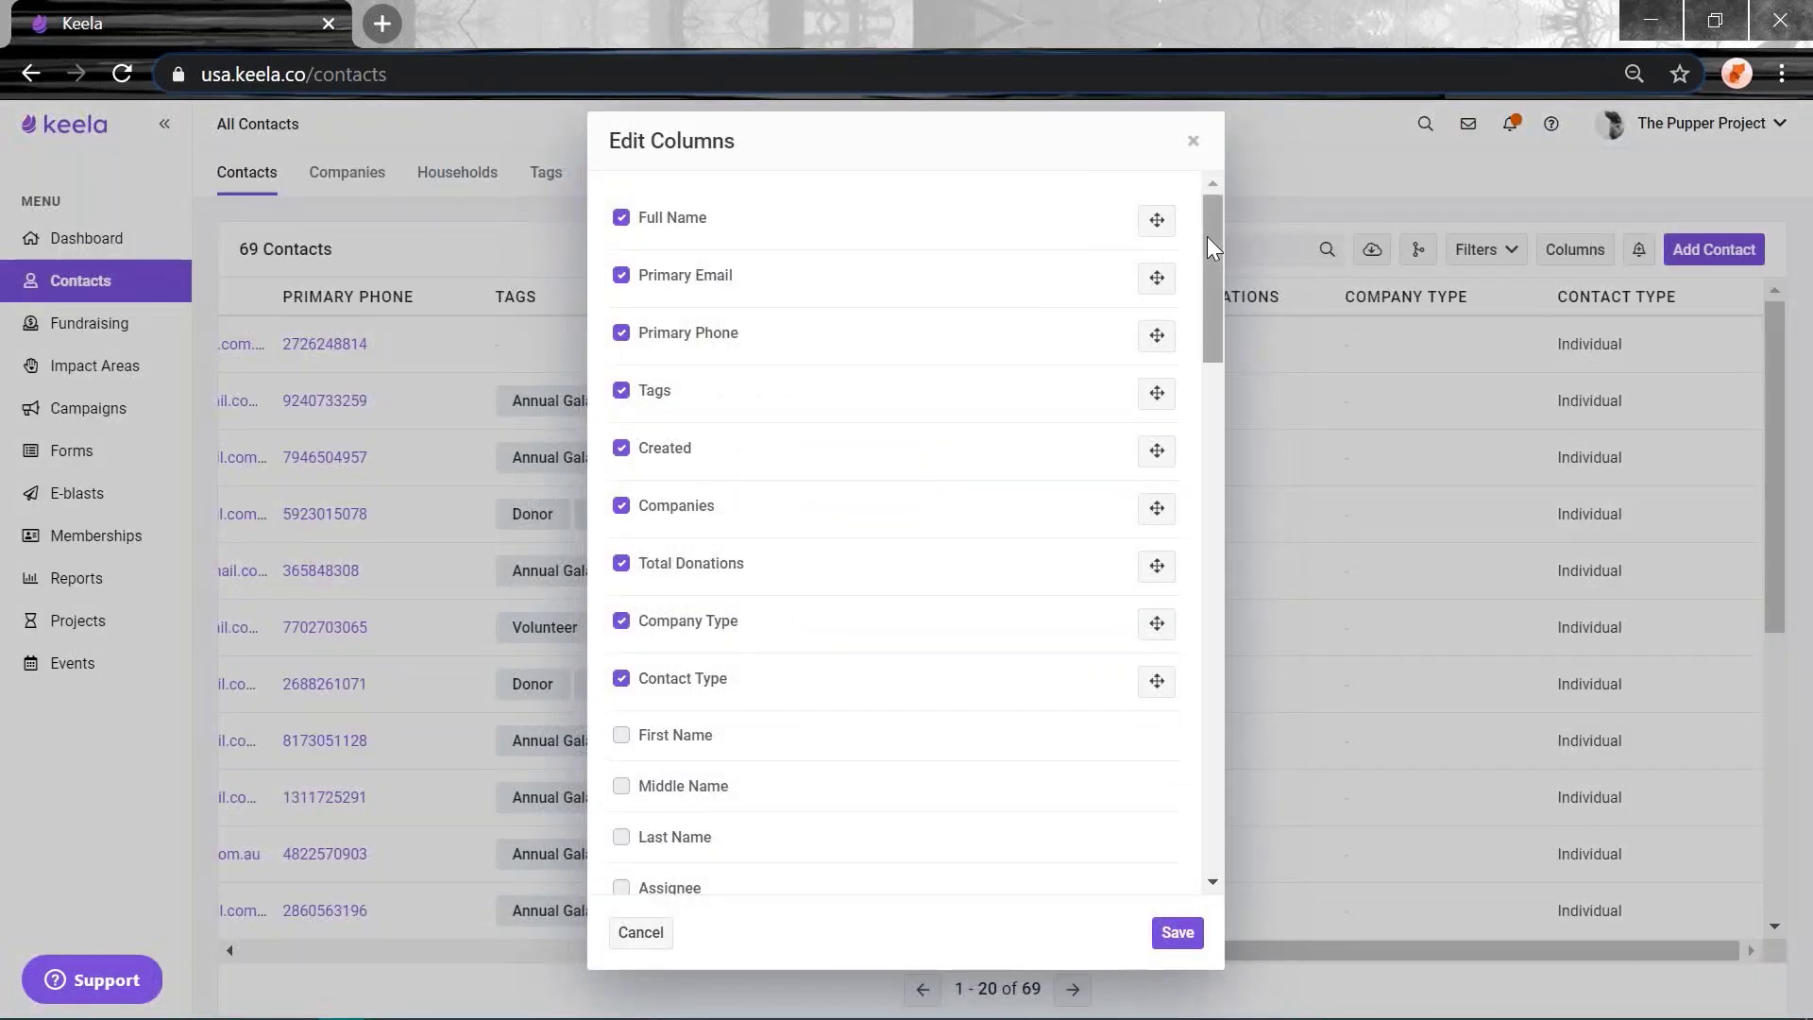
{"action": "left_click", "coordinate": [621, 678]}
{"action": "left_click", "coordinate": [622, 620]}
{"action": "left_click", "coordinate": [621, 562]}
{"action": "left_click", "coordinate": [628, 506]}
{"action": "left_click", "coordinate": [621, 448]}
Add Donor Score, Engagement Stage, Major Gift Amount/Donor, Smart Ask, Time of year and Best way to reach out columns, and apply.
{"action": "left_click_drag", "start_coordinate": [1214, 251], "coordinate": [1214, 627]}
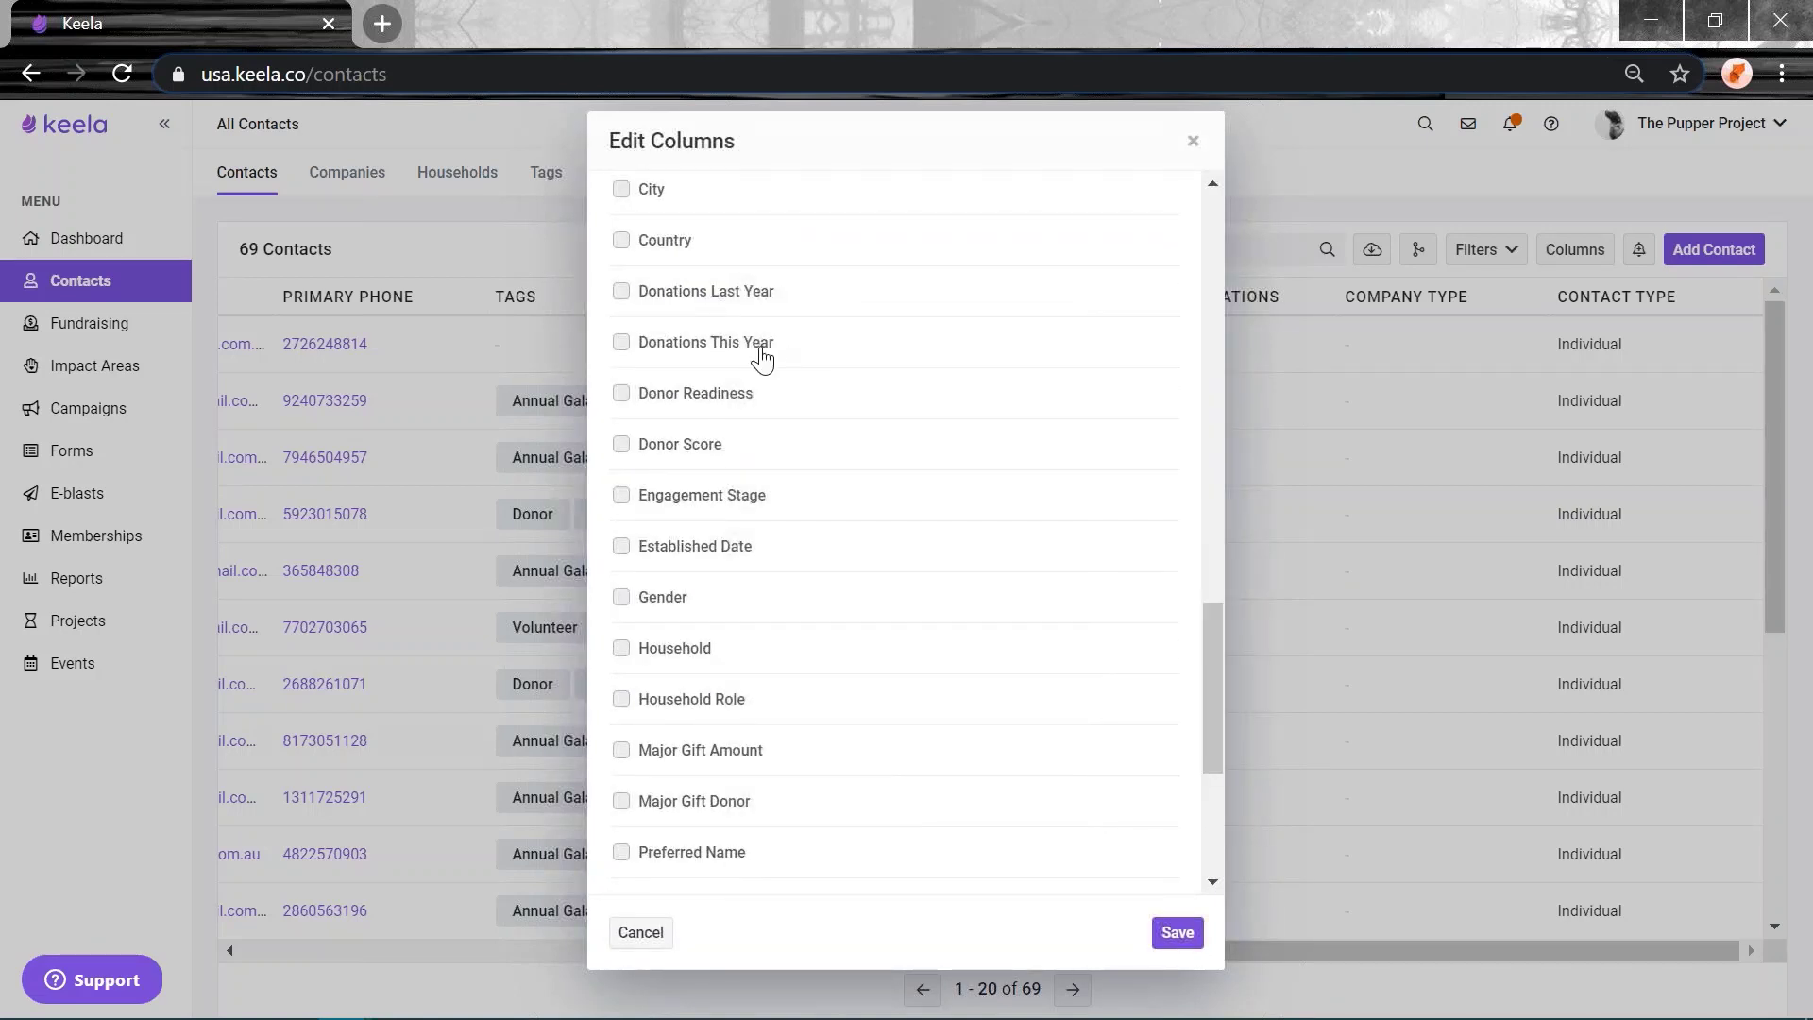
{"action": "left_click", "coordinate": [621, 445]}
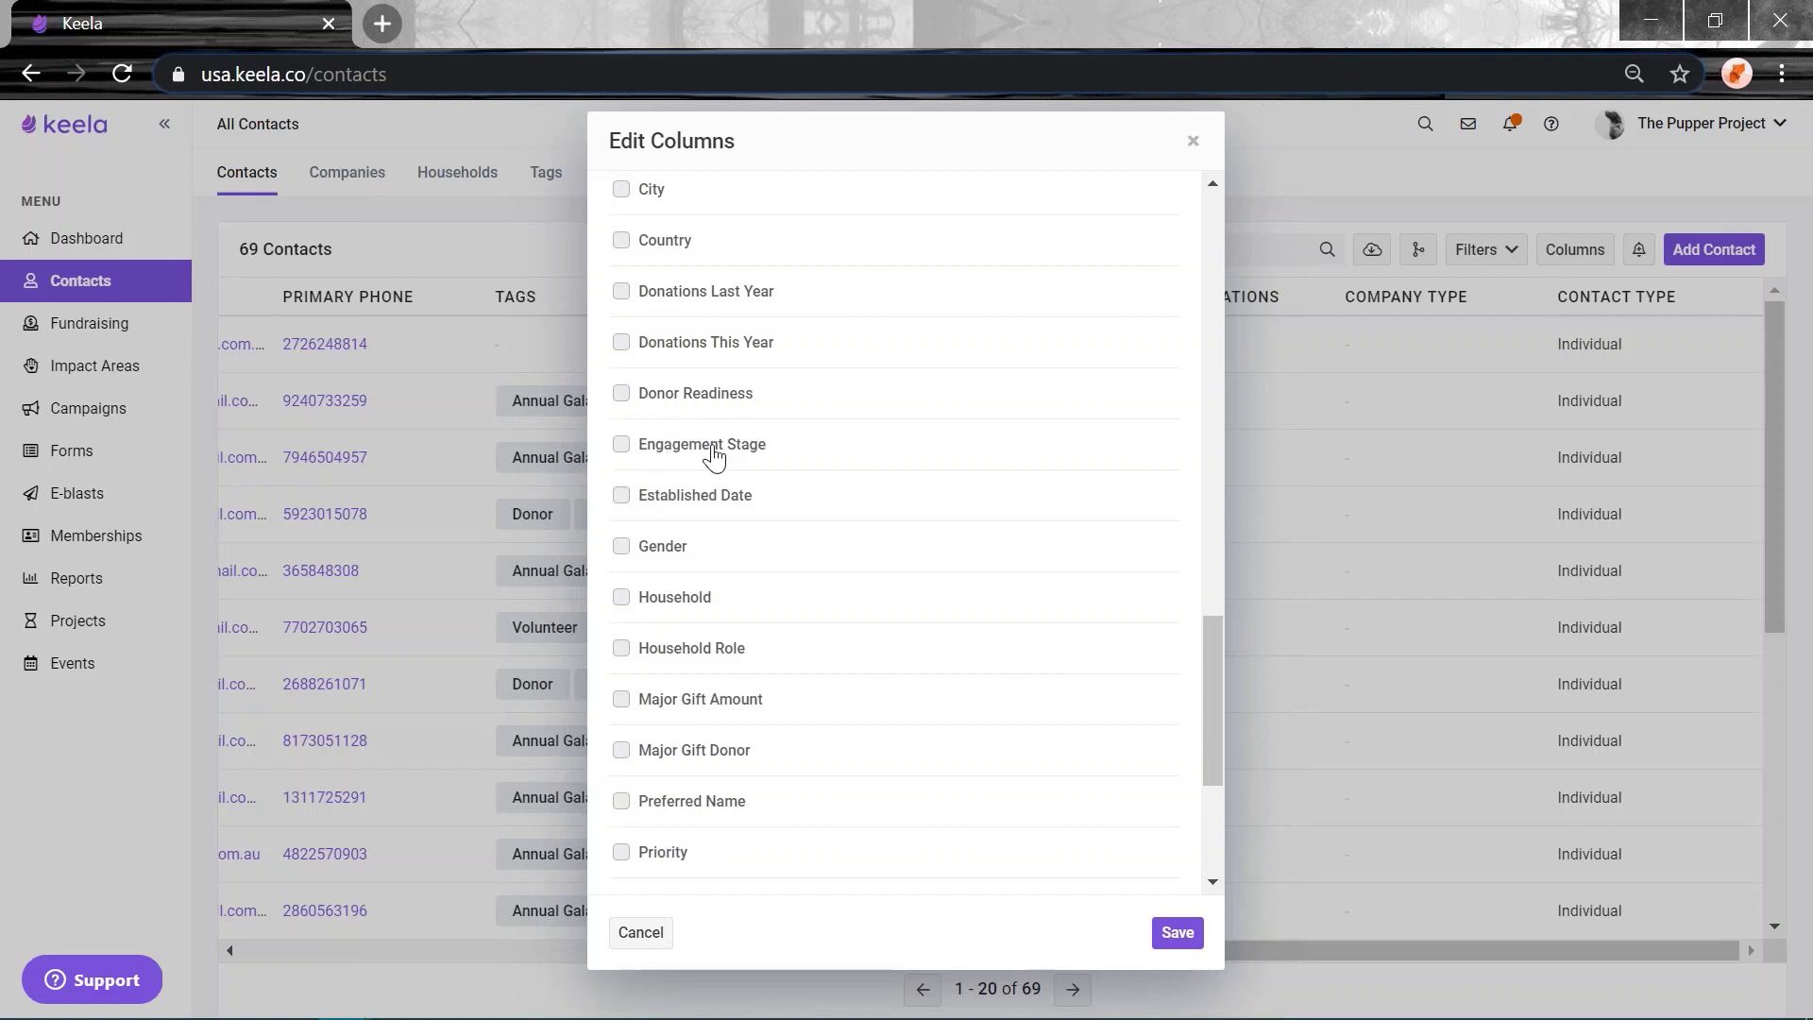
{"action": "left_click", "coordinate": [622, 447]}
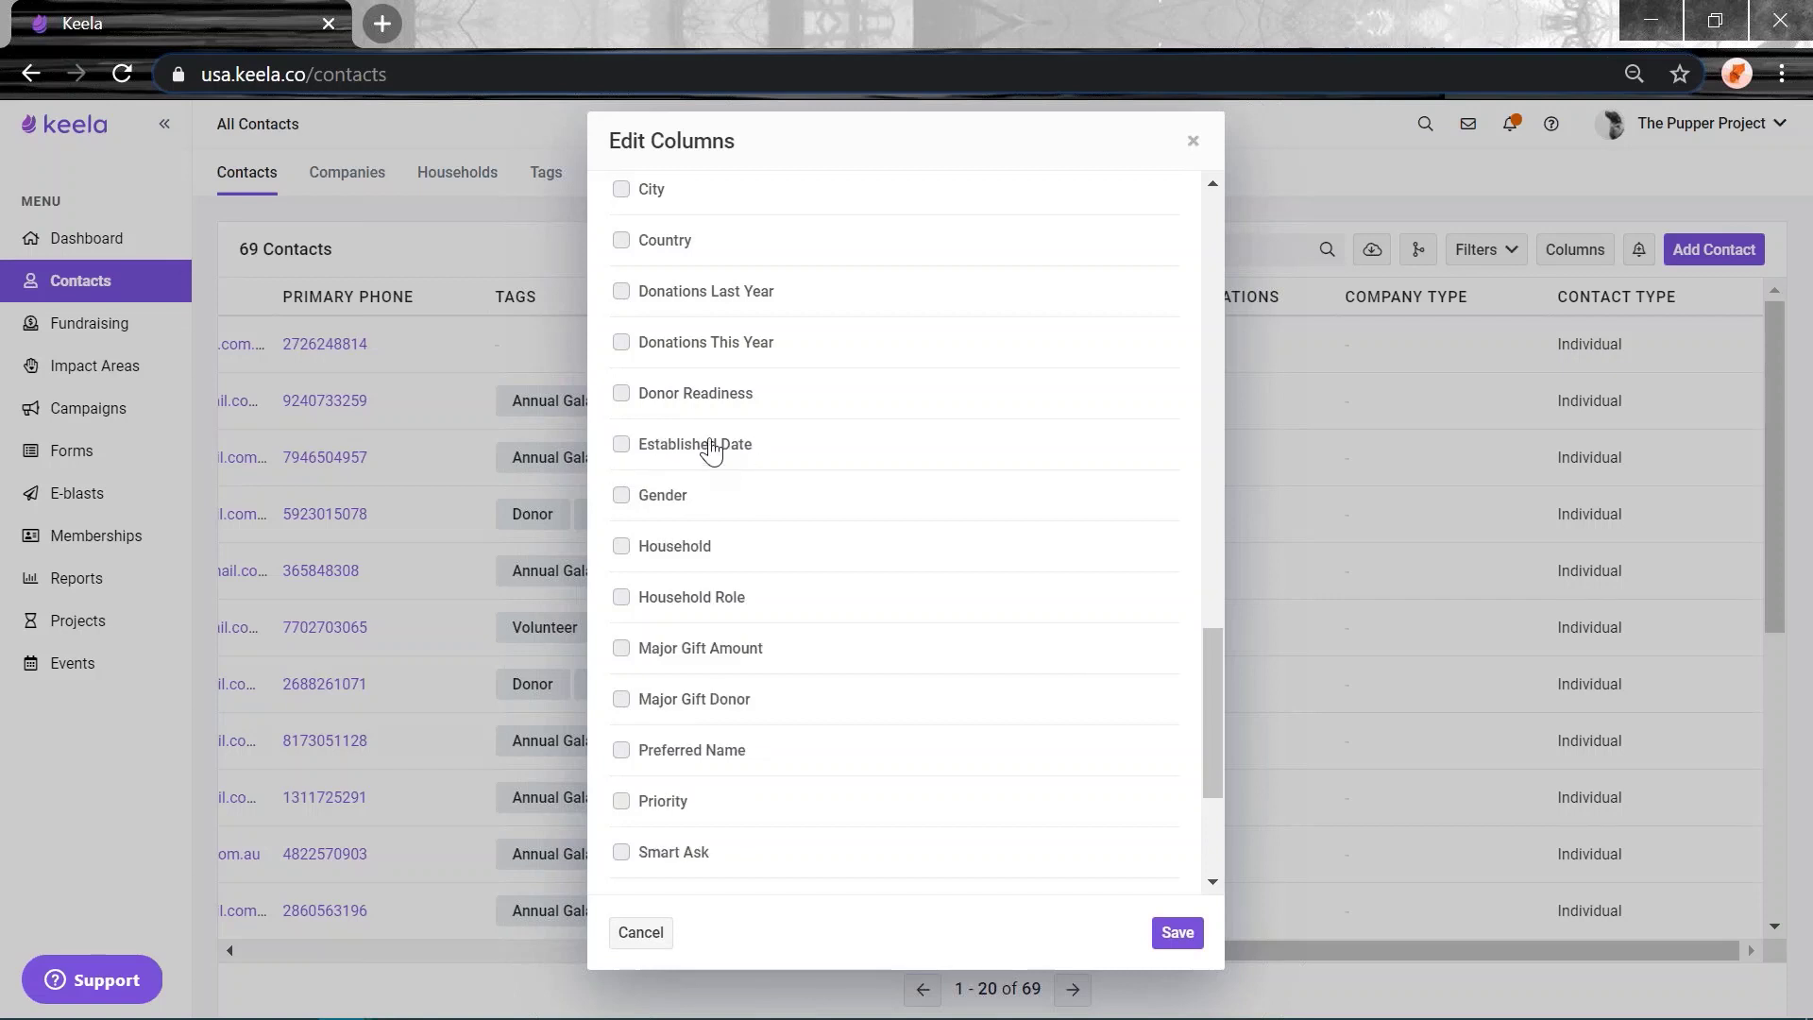
{"action": "left_click", "coordinate": [668, 654]}
{"action": "left_click", "coordinate": [678, 664]}
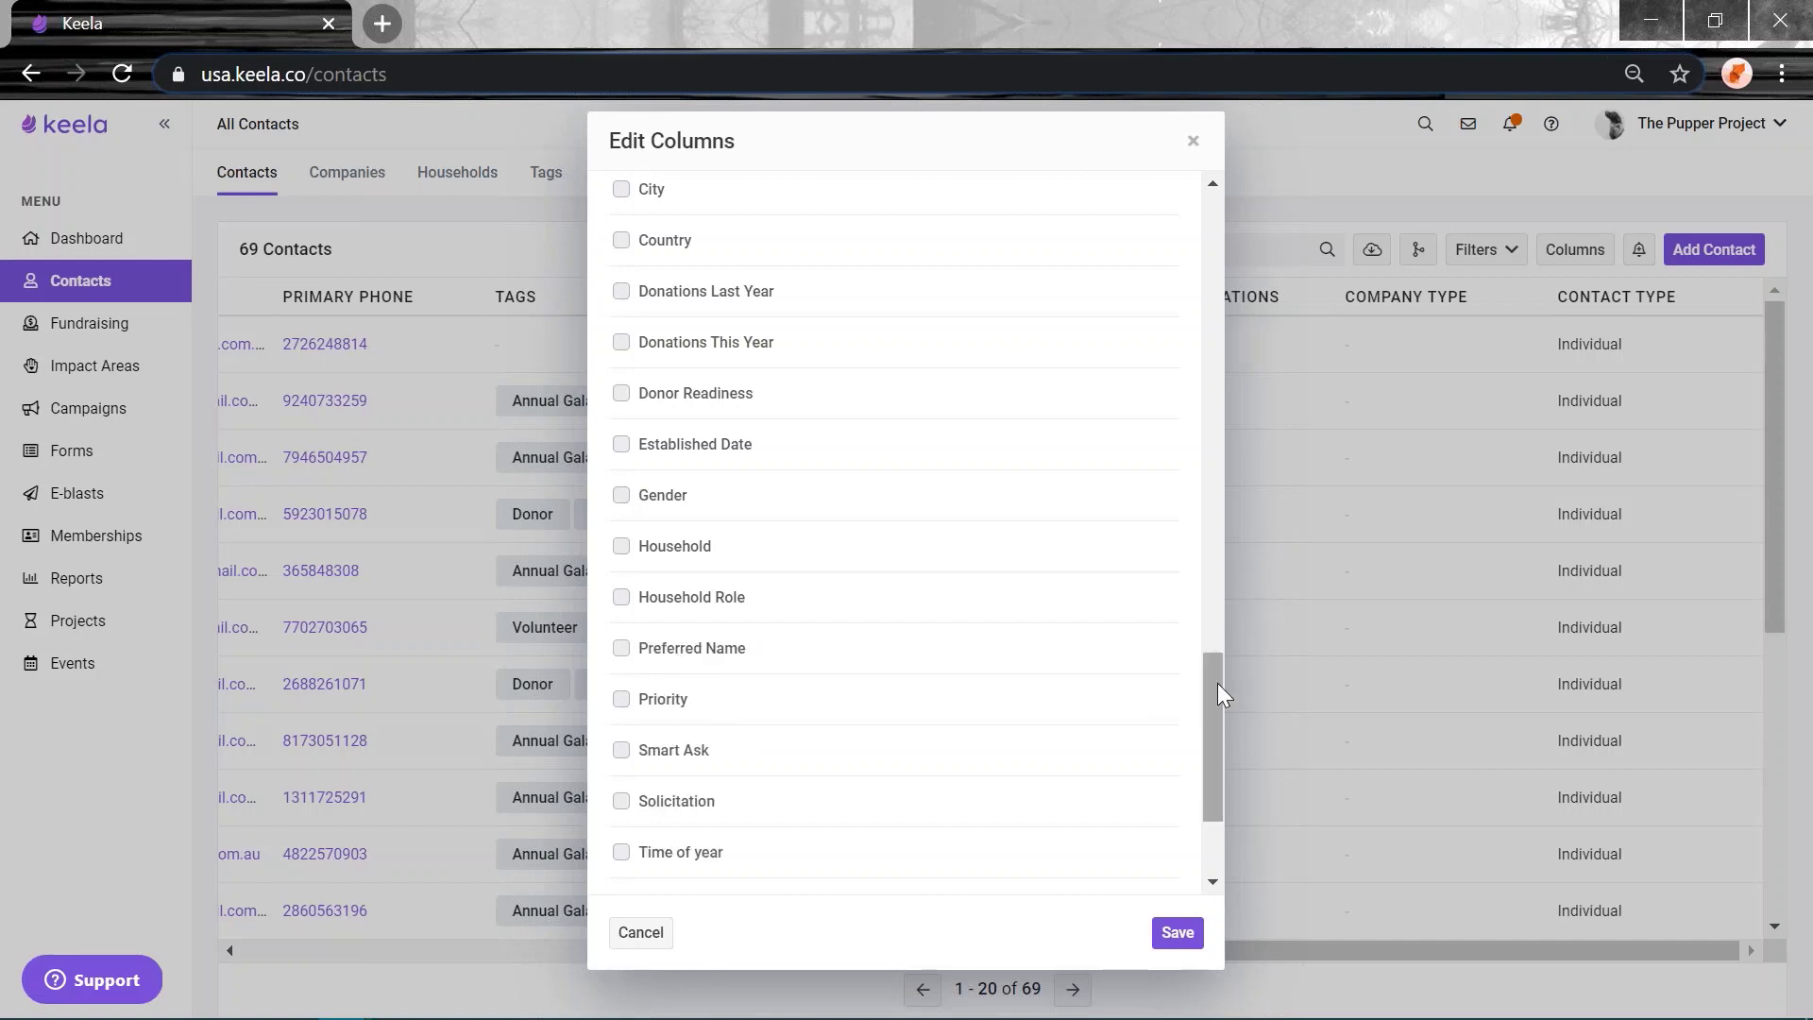
{"action": "left_click", "coordinate": [696, 750]}
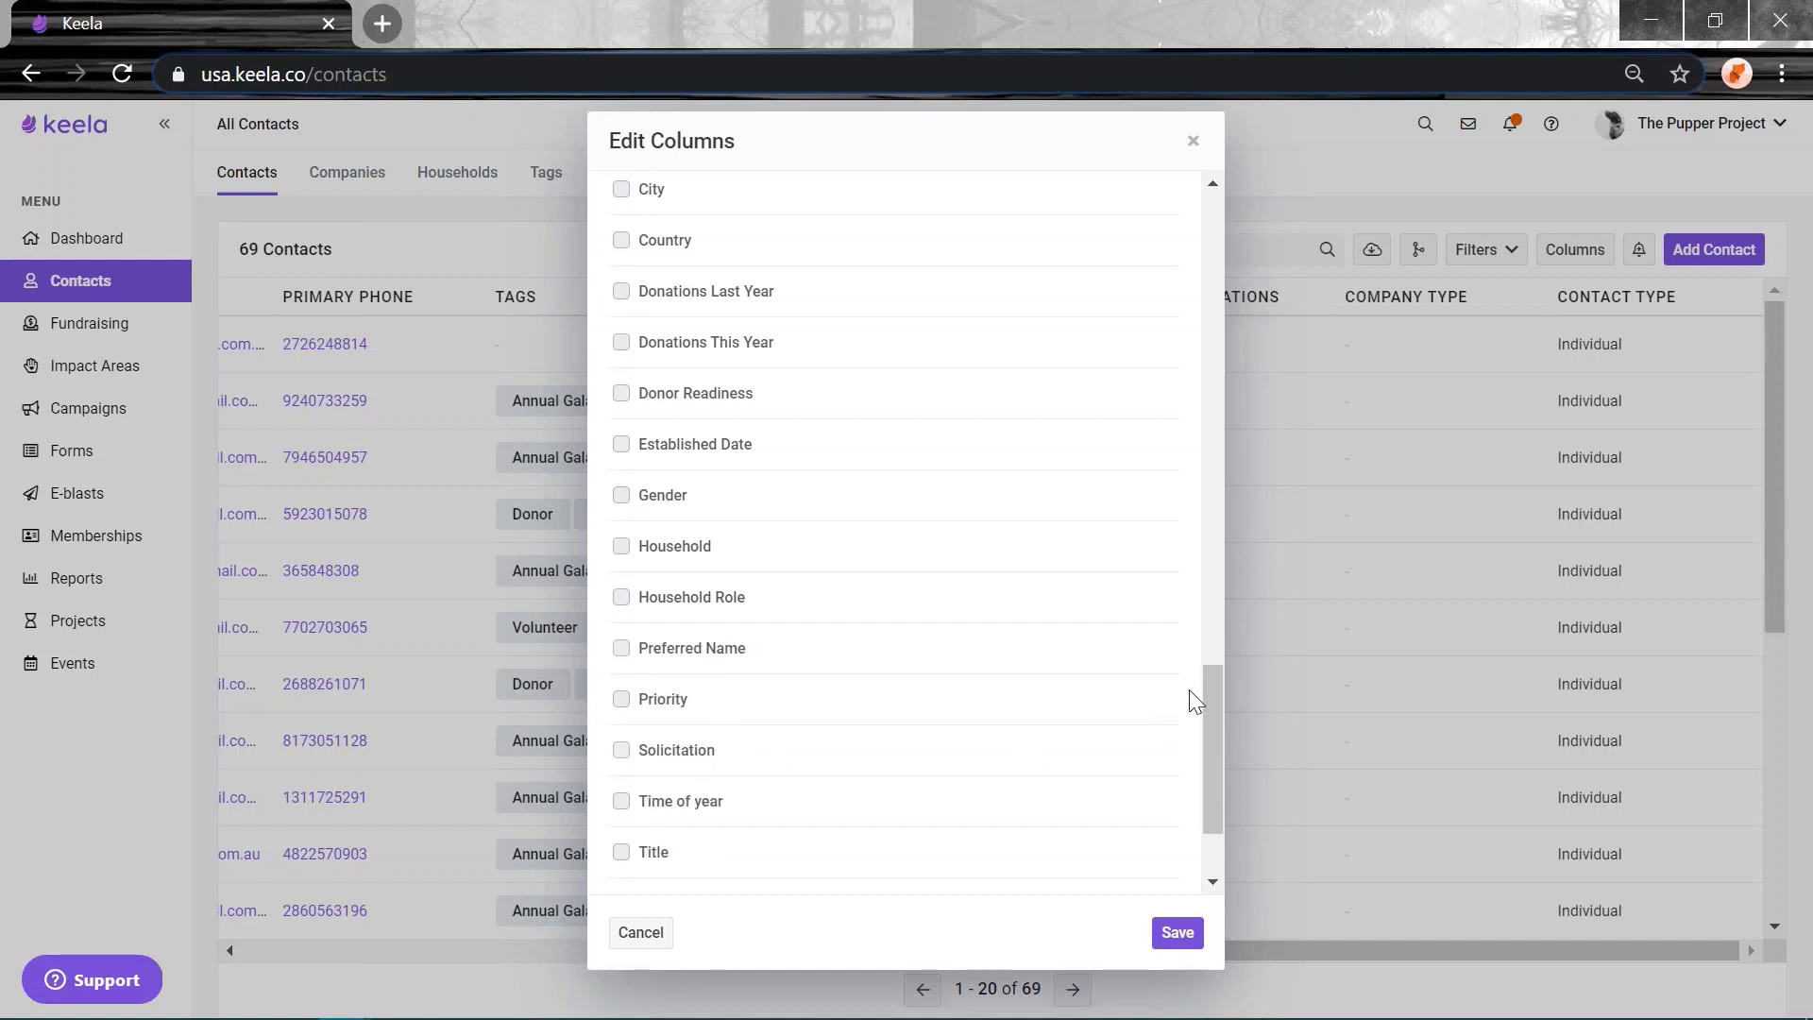
{"action": "left_click", "coordinate": [684, 802]}
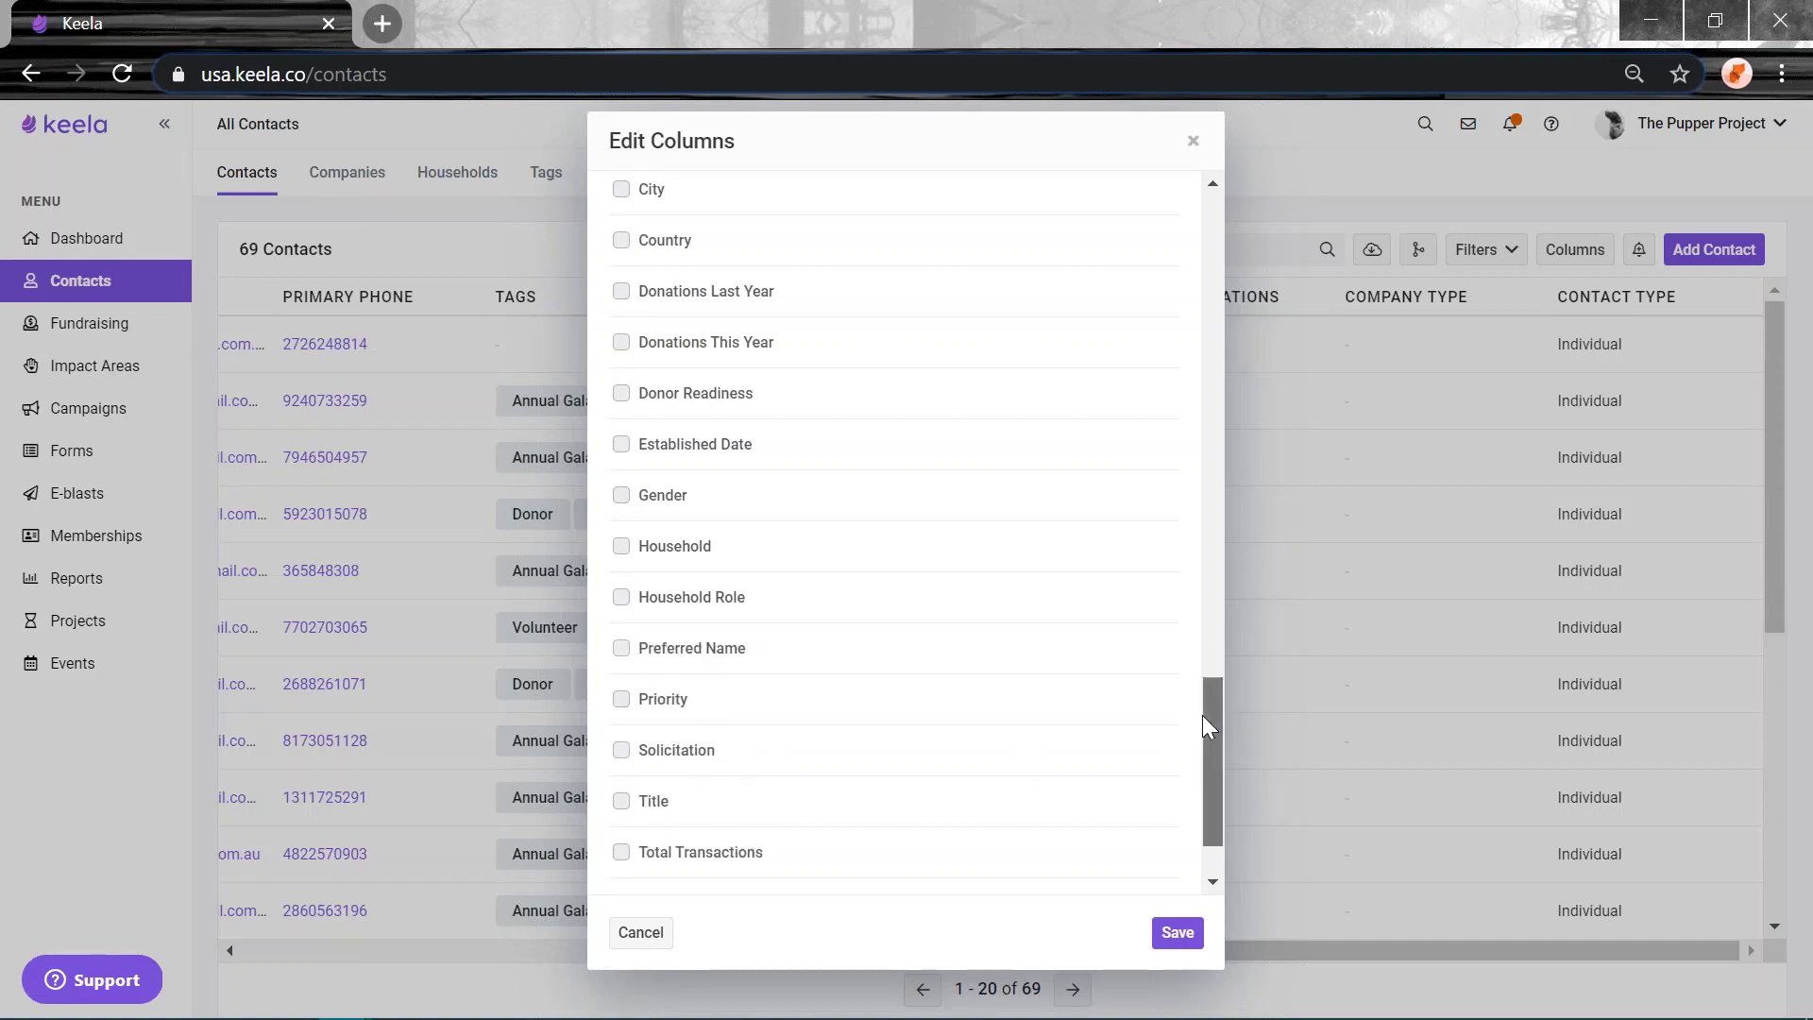
{"action": "scroll", "coordinate": [1202, 716], "scroll_direction": "down", "scroll_amount": 1}
{"action": "scroll", "coordinate": [1197, 673], "scroll_direction": "up", "scroll_amount": 5}
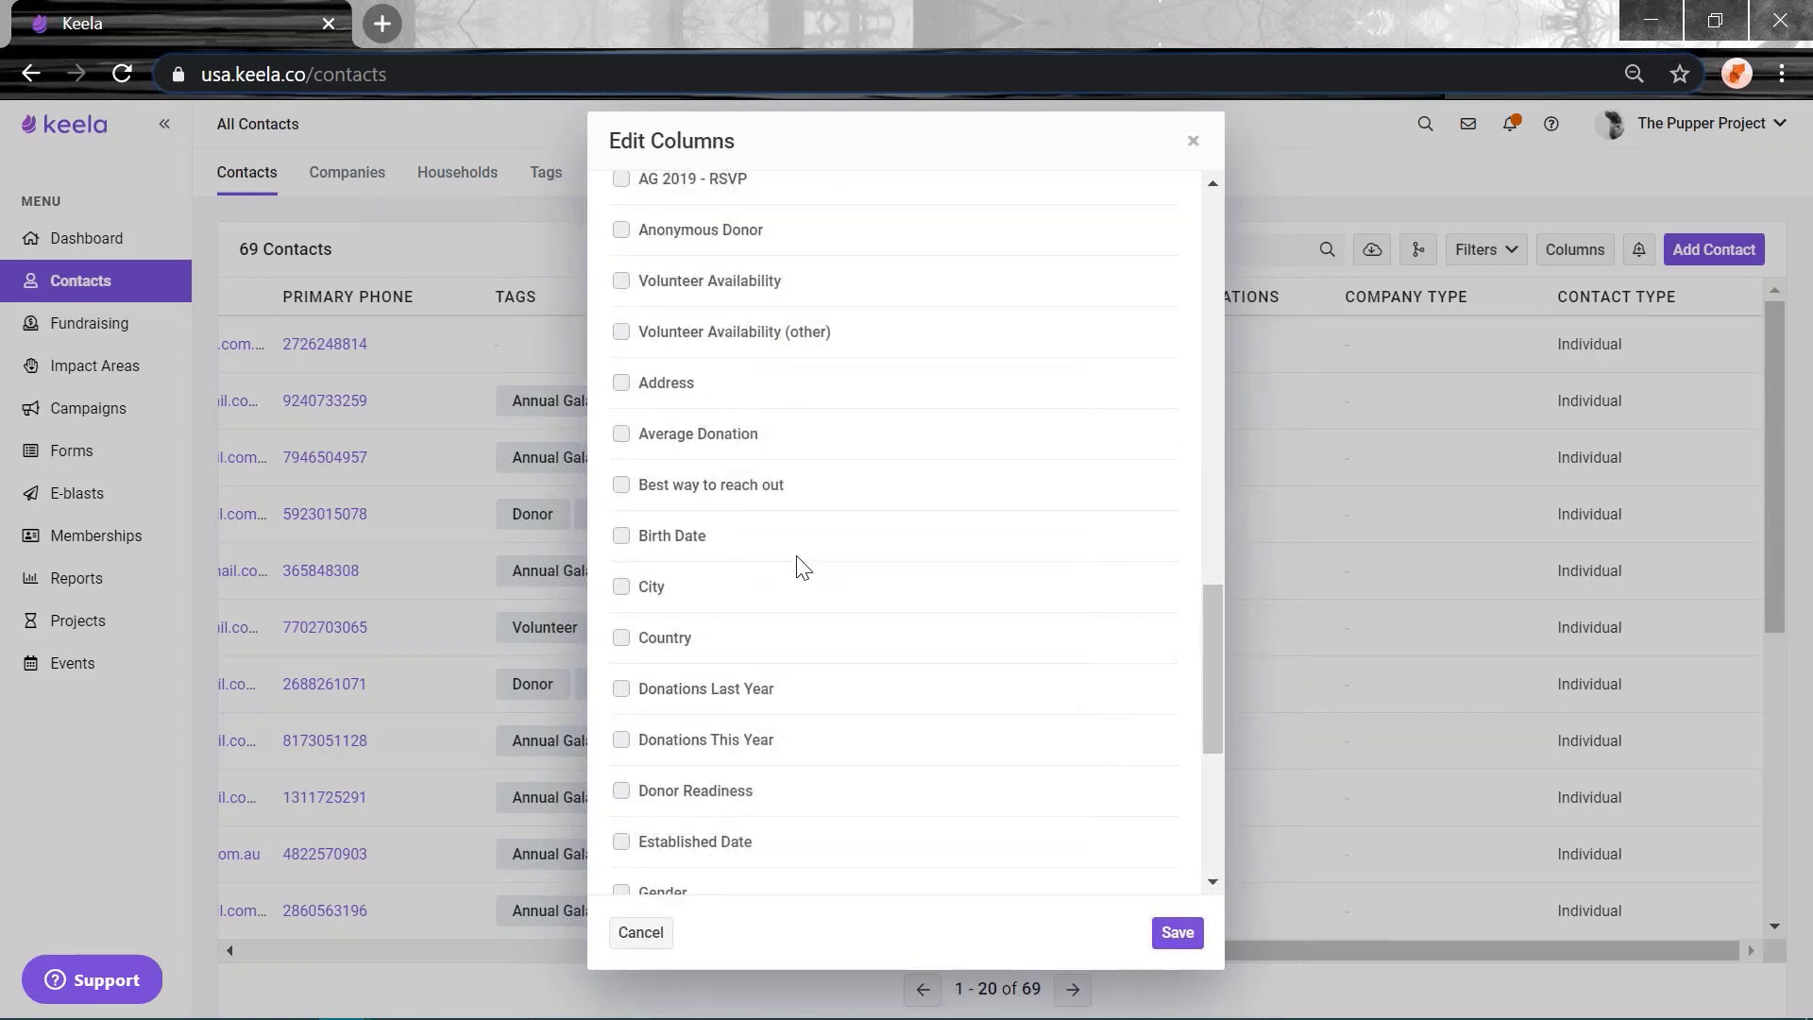
{"action": "left_click", "coordinate": [666, 484]}
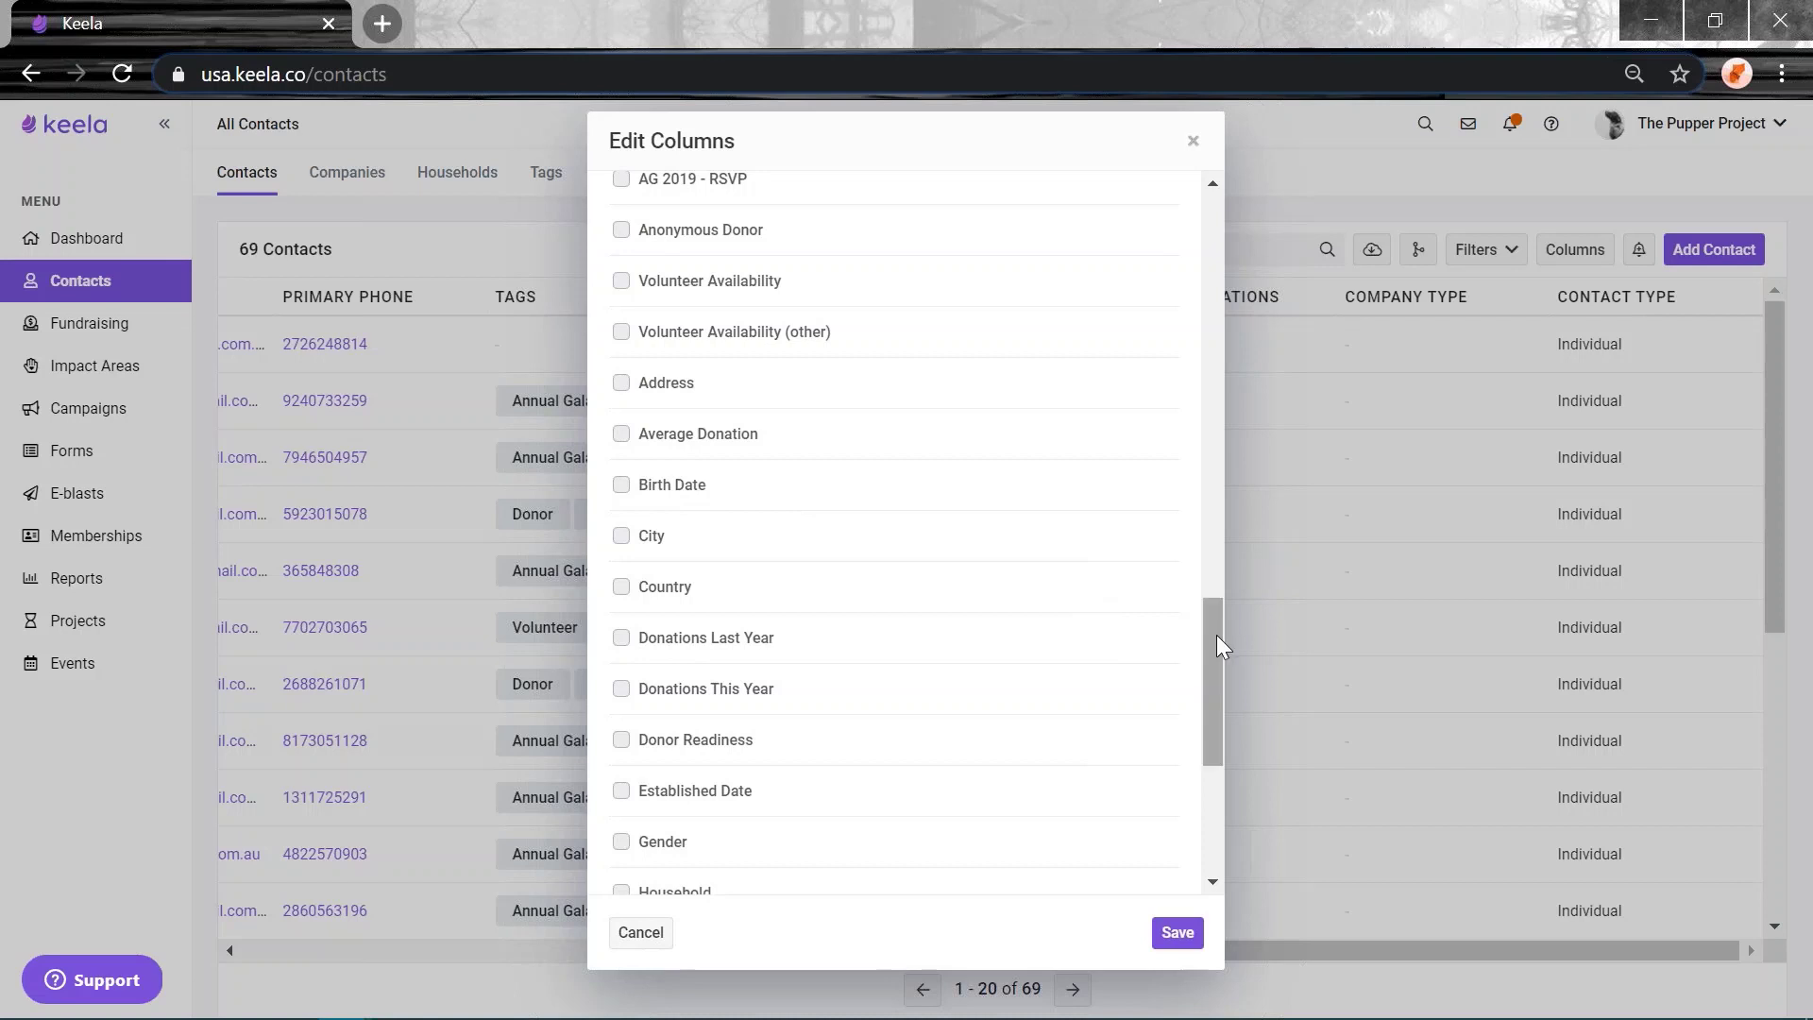
{"action": "mouse_move", "coordinate": [1216, 634]}
{"action": "left_mouse_down"}
{"action": "mouse_move", "coordinate": [1237, 506]}
{"action": "mouse_move", "coordinate": [1220, 652]}
{"action": "left_mouse_up"}
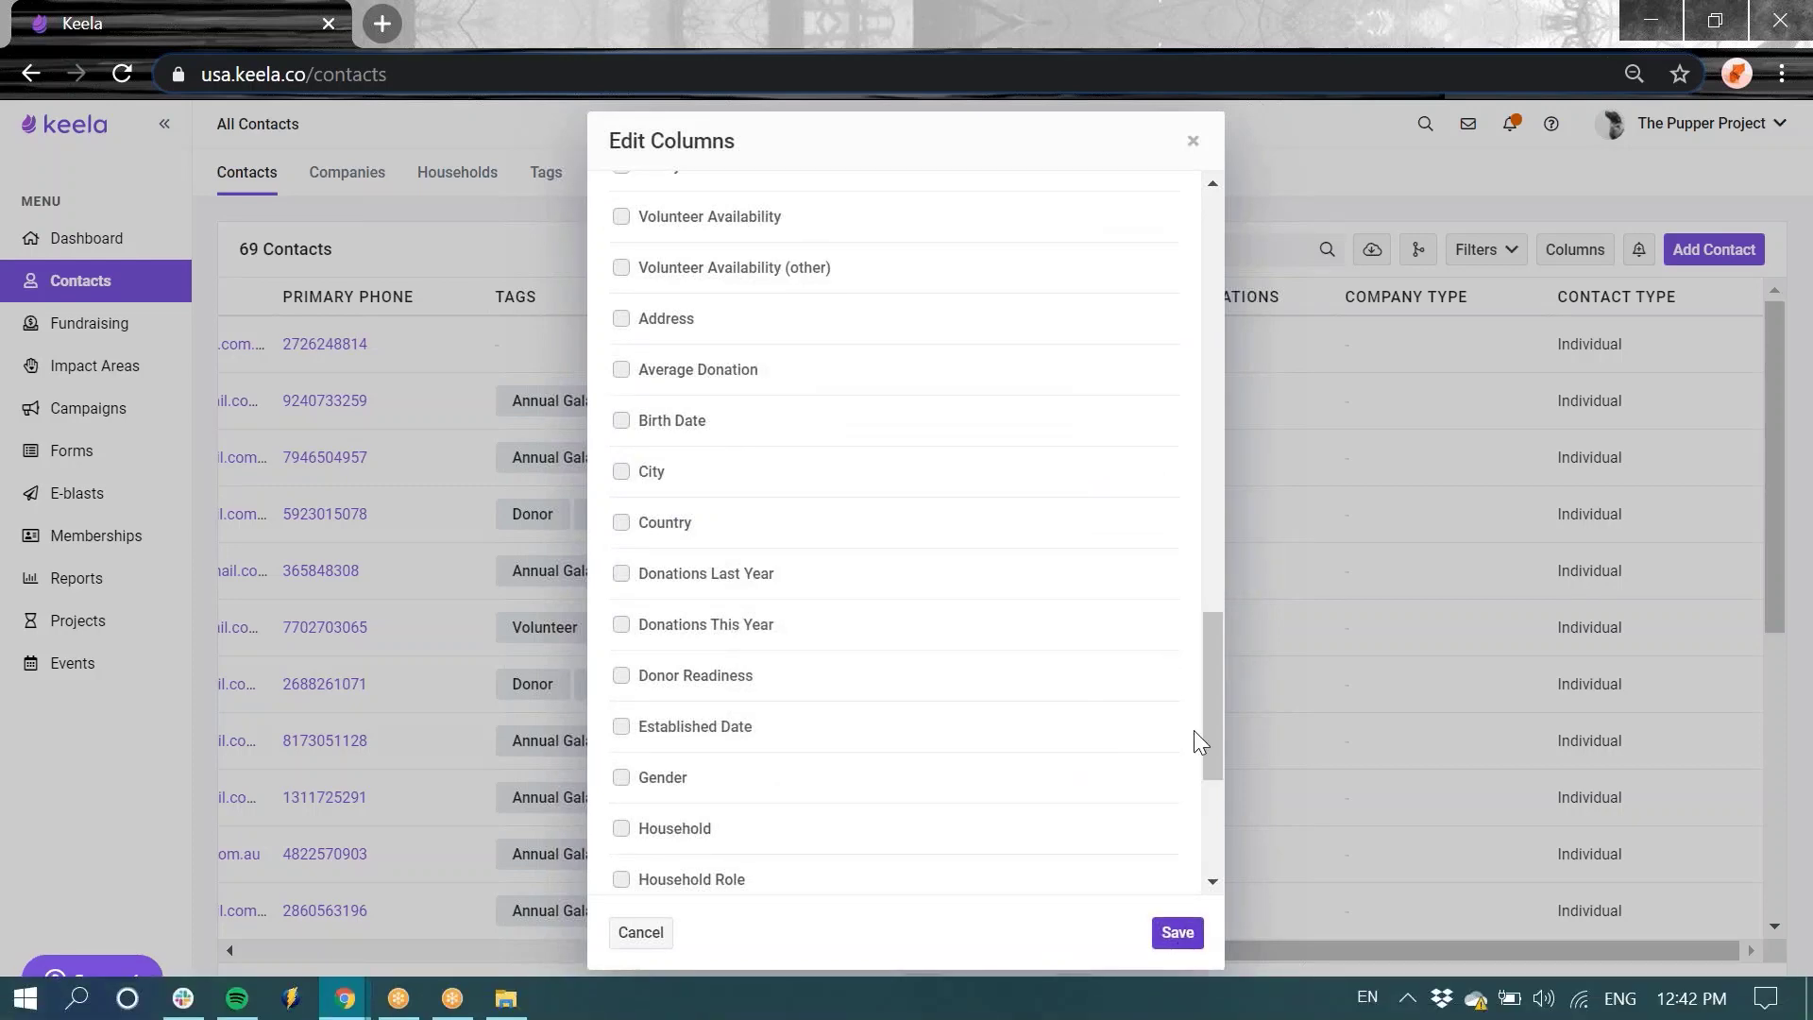
{"action": "key", "text": "Return"}
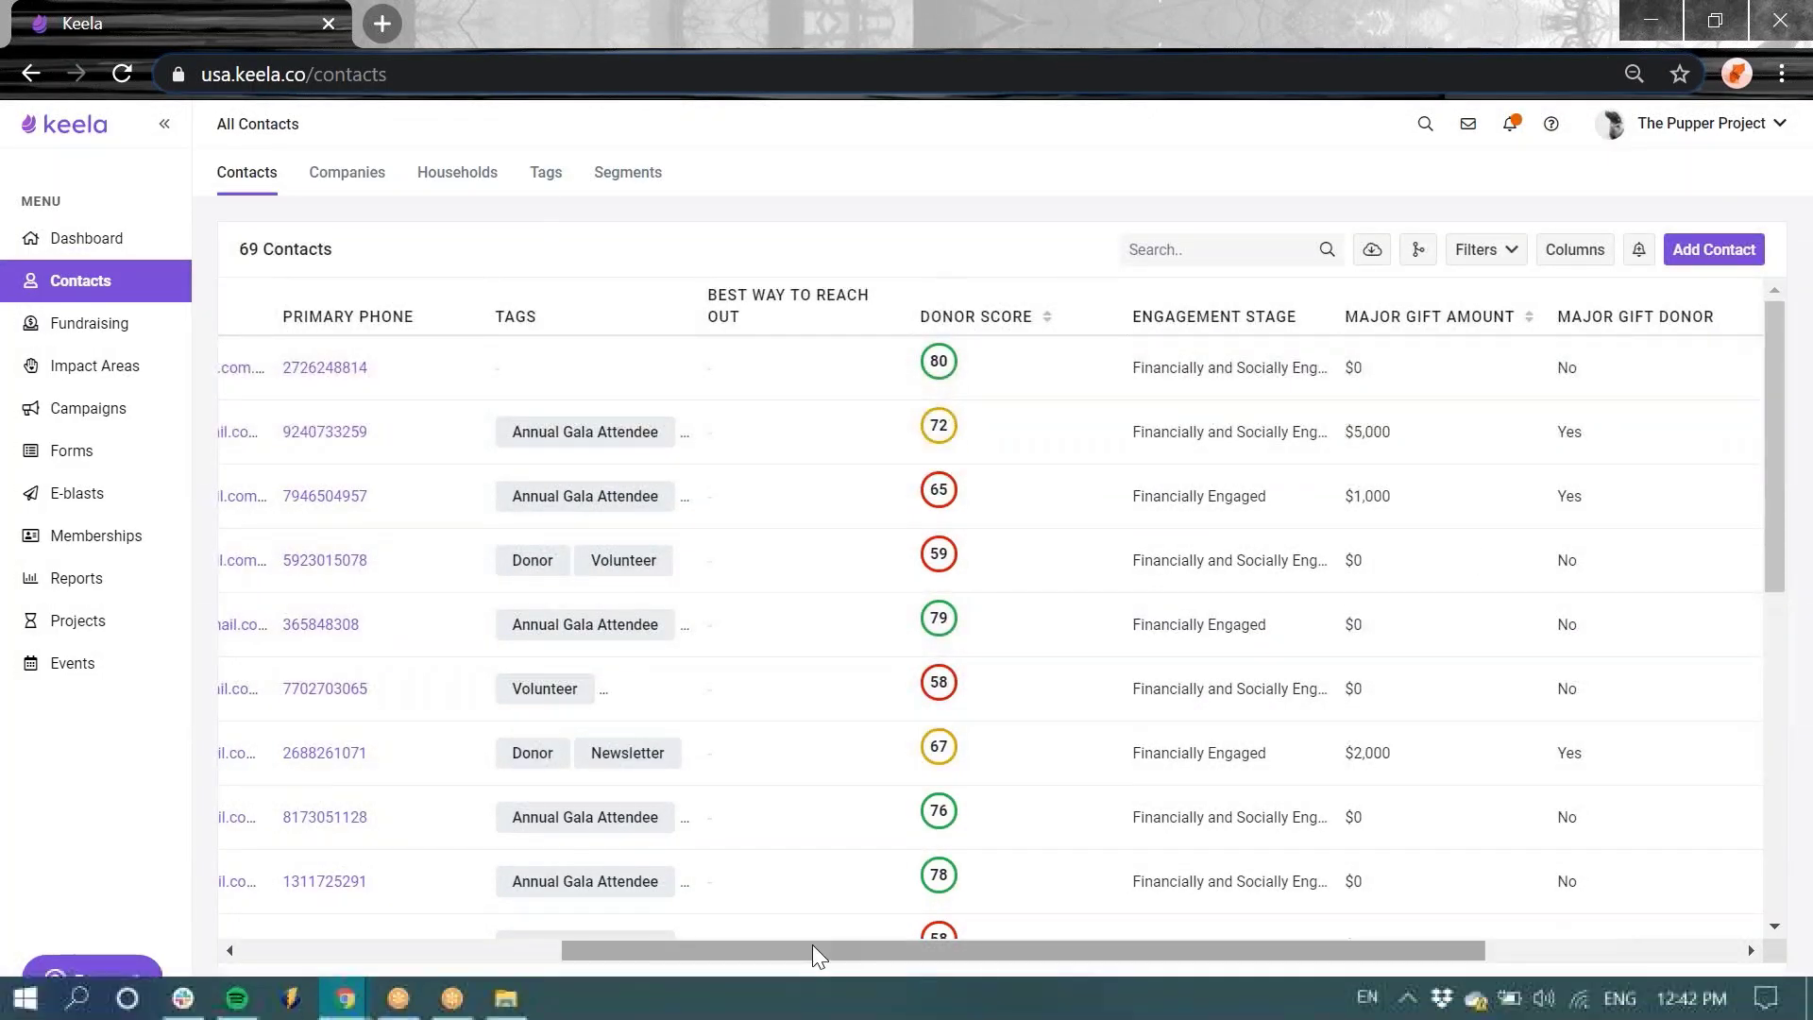
Scroll the contacts table sideways to review its columns.
{"action": "left_click_drag", "start_coordinate": [817, 942], "coordinate": [429, 949]}
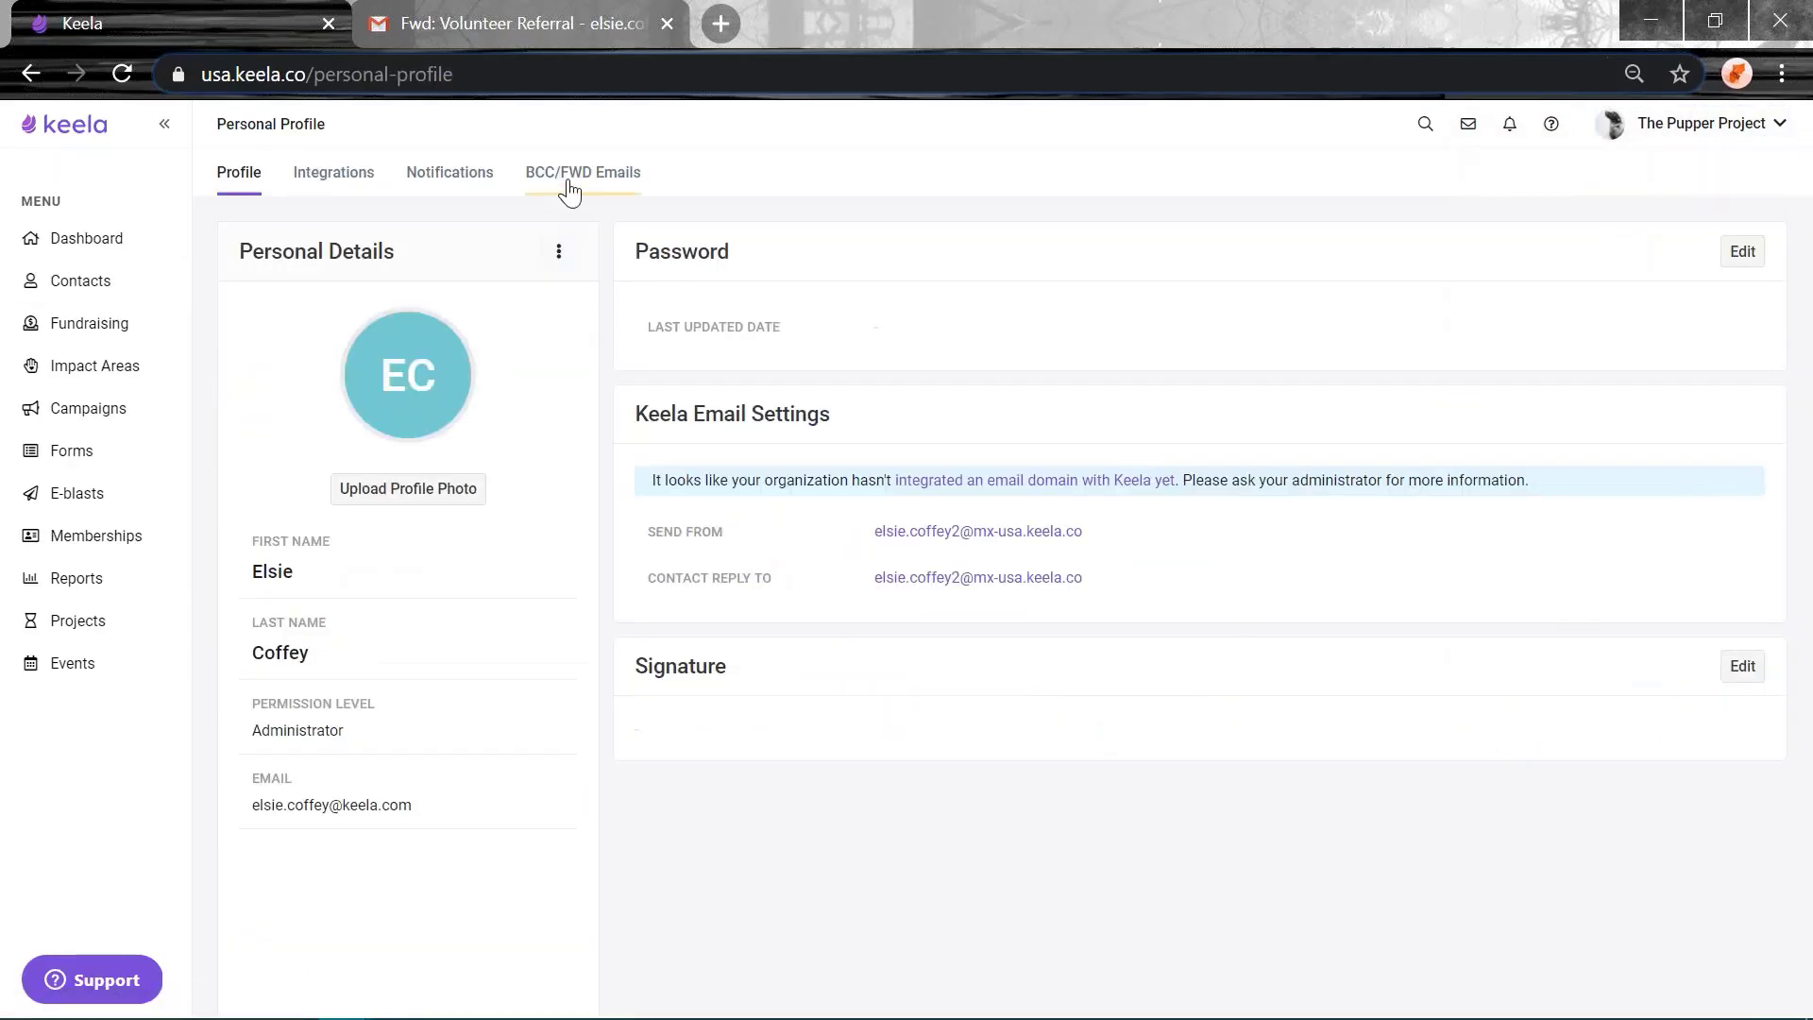
On the BCC/FWD Emails settings page, copy the organization's forwarding email address.
{"action": "left_click", "coordinate": [553, 178]}
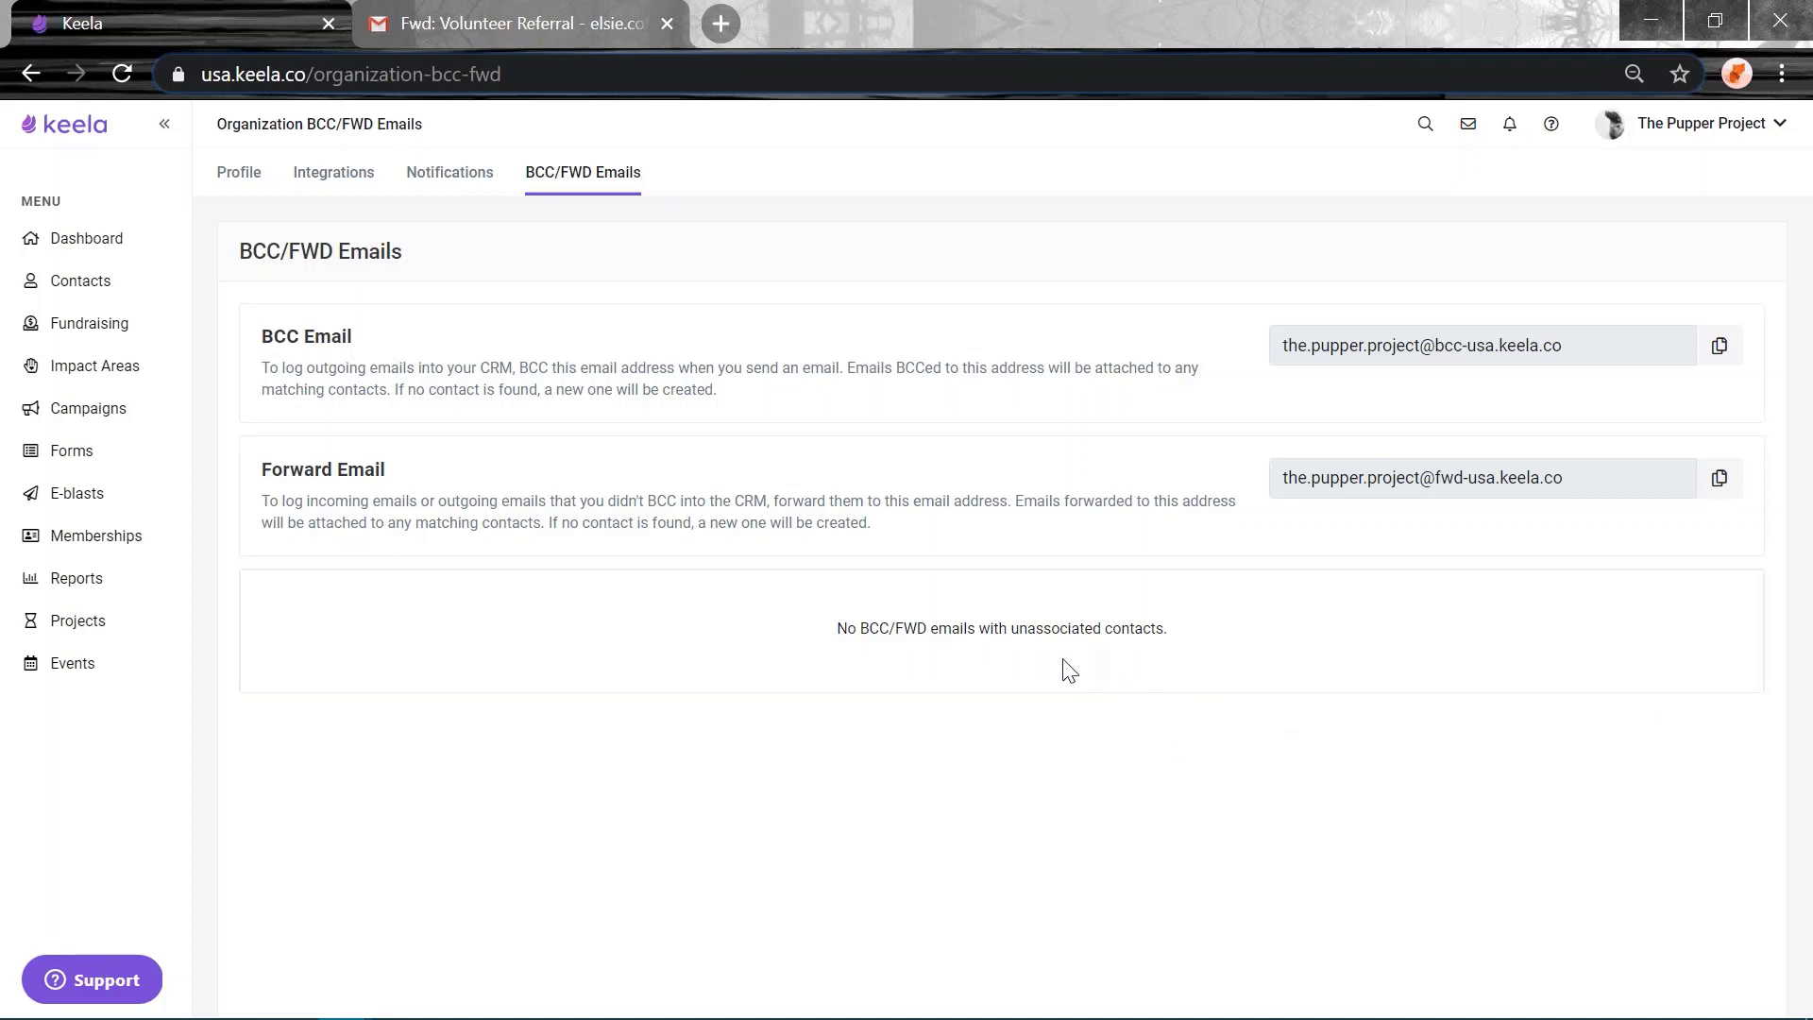
{"action": "left_click_drag", "start_coordinate": [931, 628], "coordinate": [860, 627]}
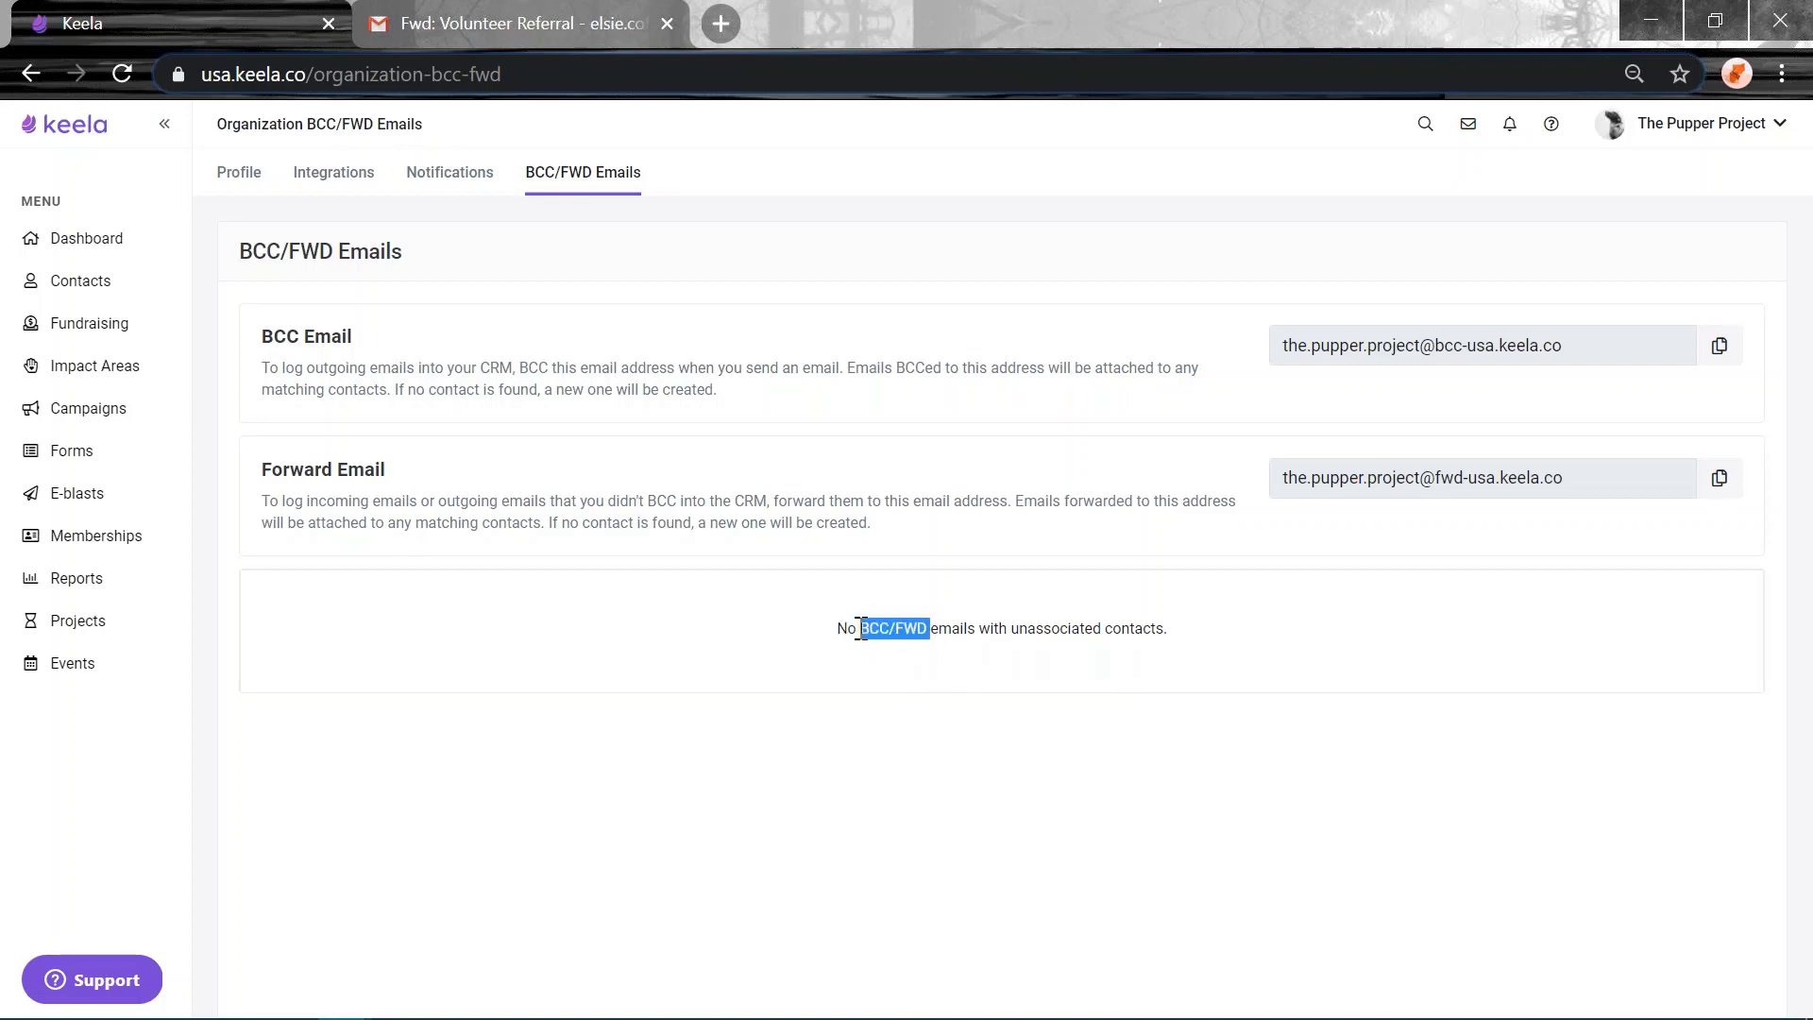
{"action": "left_click", "coordinate": [1044, 639]}
{"action": "left_click_drag", "start_coordinate": [1009, 628], "coordinate": [1199, 648]}
{"action": "left_click", "coordinate": [1204, 674]}
{"action": "left_click", "coordinate": [1718, 480]}
In the Gmail forward draft, delete the forwarded-message header block and its blank line.
{"action": "left_click", "coordinate": [552, 26]}
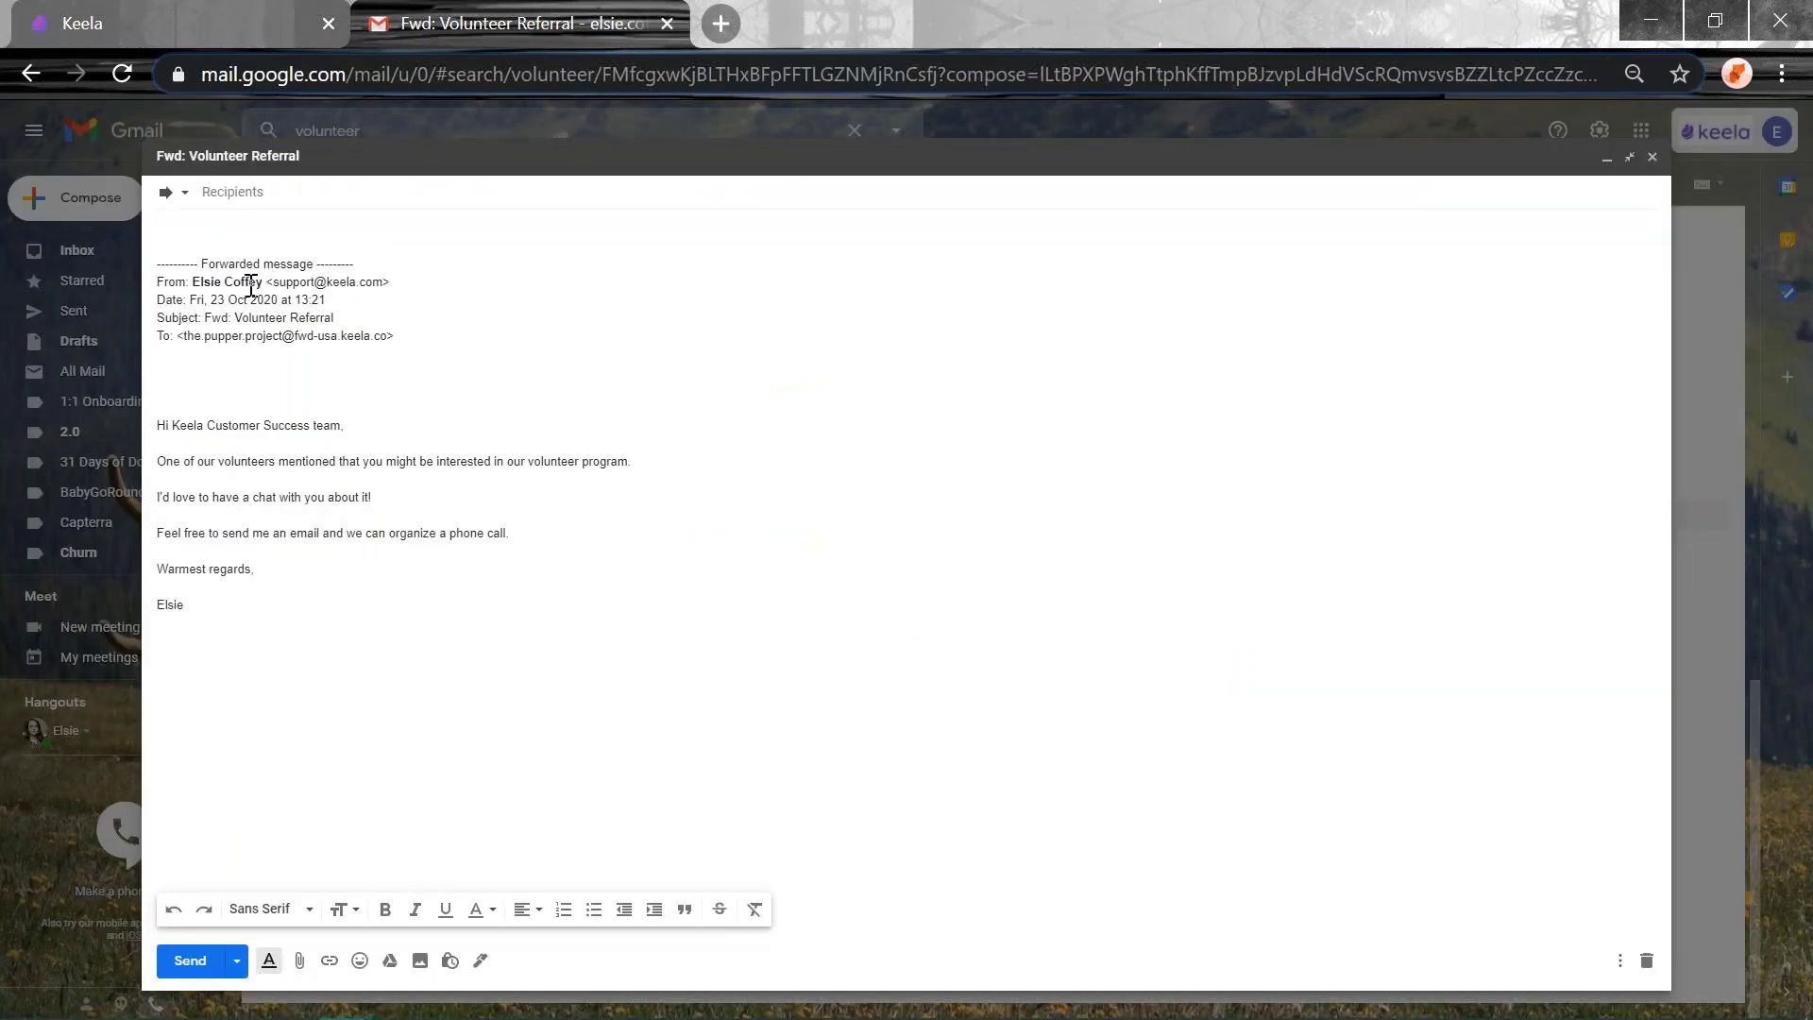
{"action": "left_click_drag", "start_coordinate": [270, 282], "coordinate": [190, 274]}
{"action": "left_click", "coordinate": [642, 341]}
{"action": "left_click_drag", "start_coordinate": [542, 362], "coordinate": [183, 249]}
{"action": "left_click", "coordinate": [314, 264]}
{"action": "left_click_drag", "start_coordinate": [382, 262], "coordinate": [158, 254]}
{"action": "left_click_drag", "start_coordinate": [157, 299], "coordinate": [176, 336]}
{"action": "left_click_drag", "start_coordinate": [386, 282], "coordinate": [274, 286]}
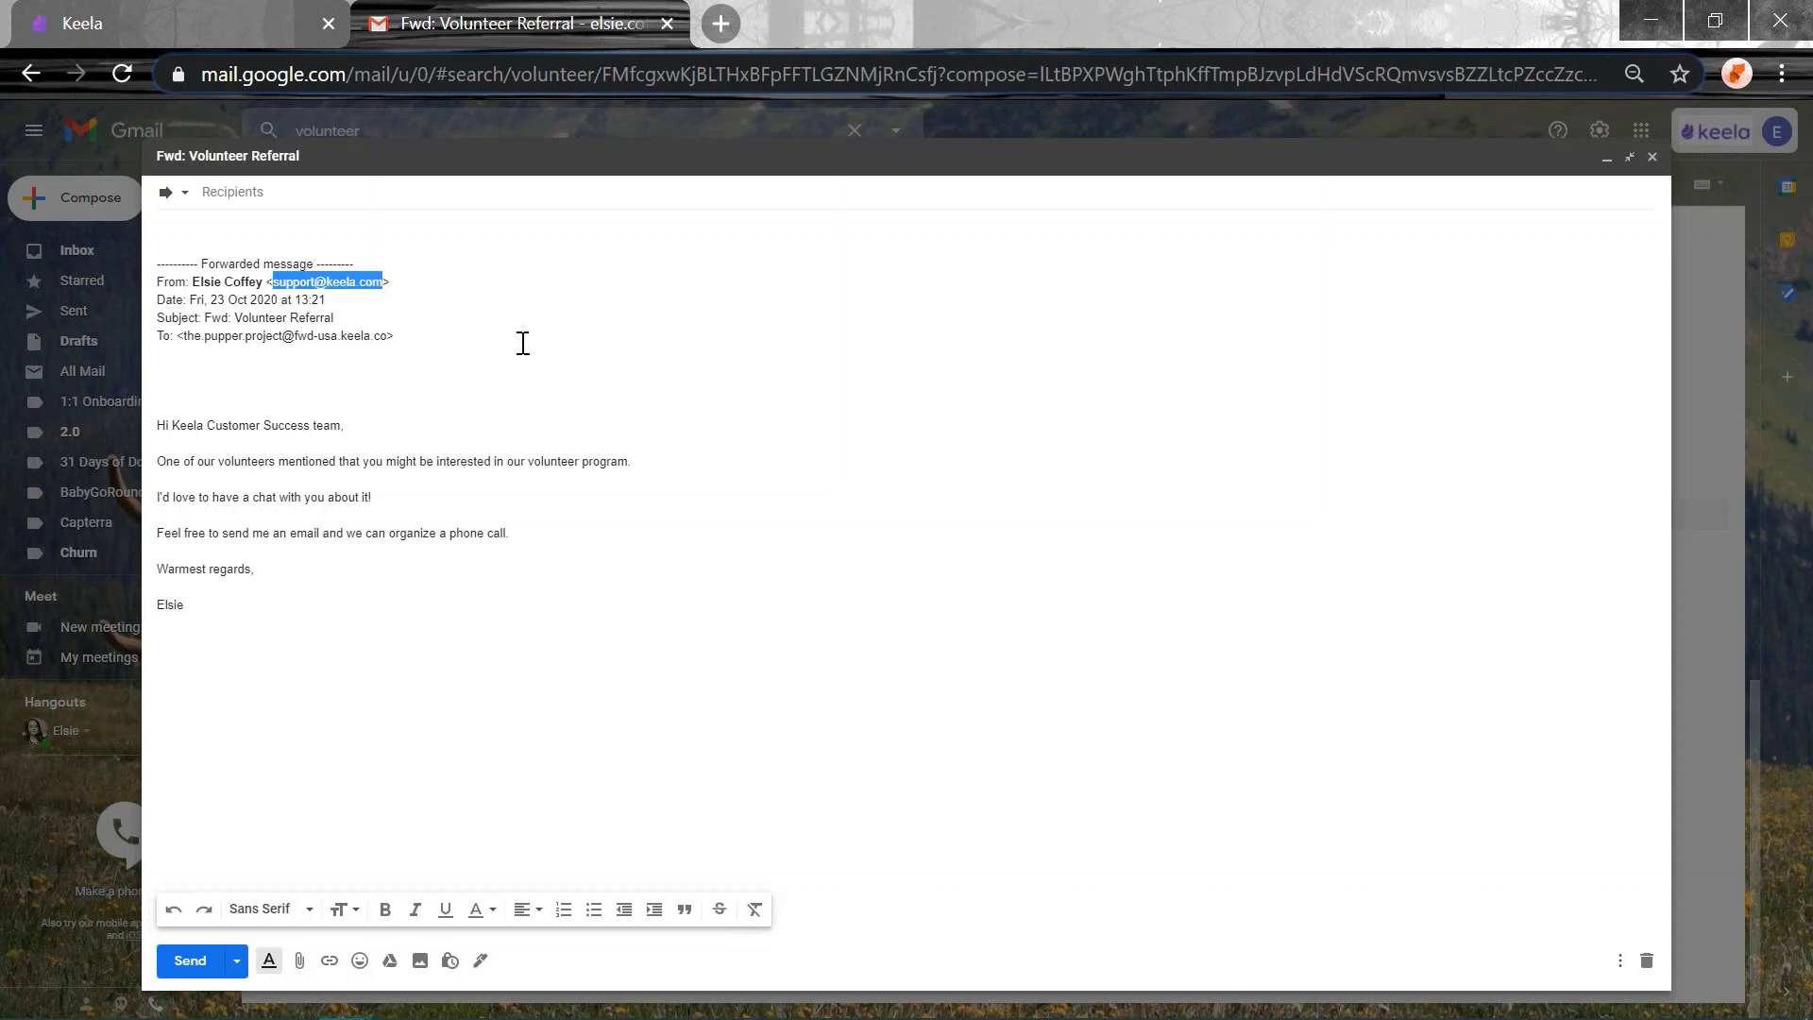
{"action": "left_click_drag", "start_coordinate": [522, 343], "coordinate": [75, 272]}
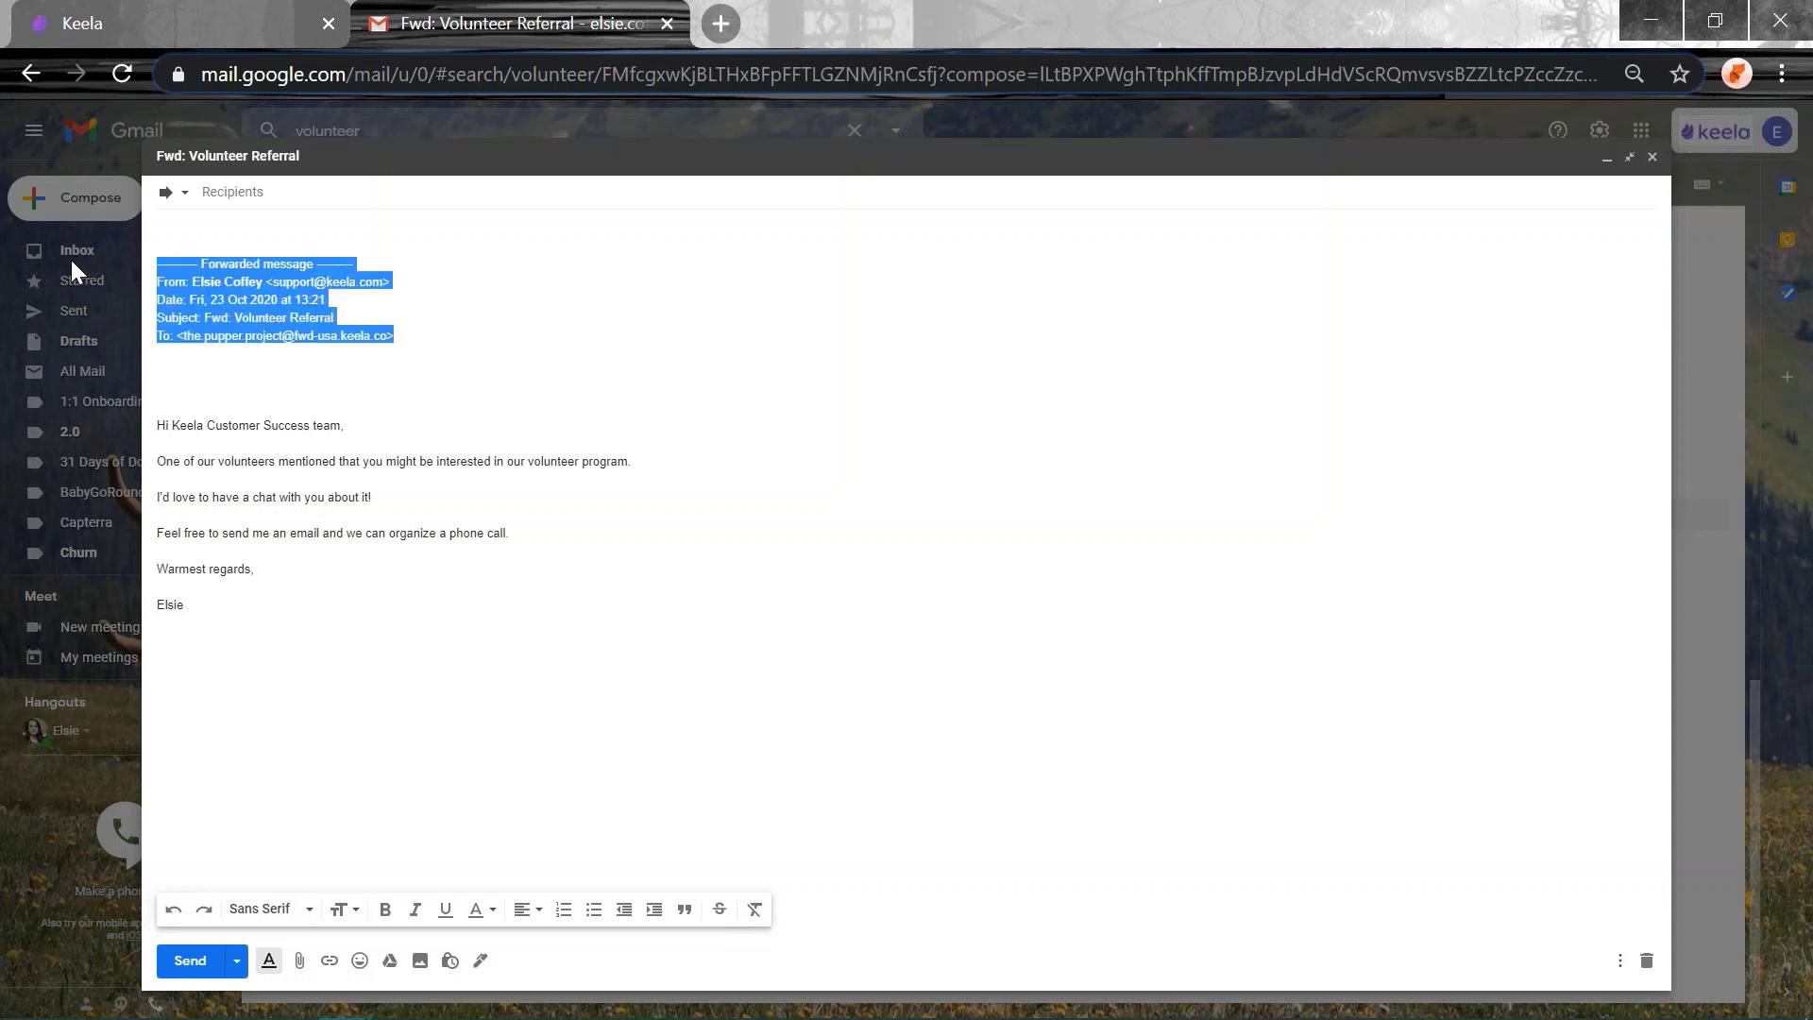
{"action": "left_click", "coordinate": [520, 327]}
{"action": "left_click_drag", "start_coordinate": [526, 362], "coordinate": [160, 259]}
{"action": "left_click", "coordinate": [507, 406]}
{"action": "left_click_drag", "start_coordinate": [461, 367], "coordinate": [360, 250]}
{"action": "key", "text": "BackSpace"}
{"action": "key", "text": "Delete"}
Address the forward to the copied Keela forwarding address, send it, and return to Keela.
{"action": "left_click", "coordinate": [717, 192]}
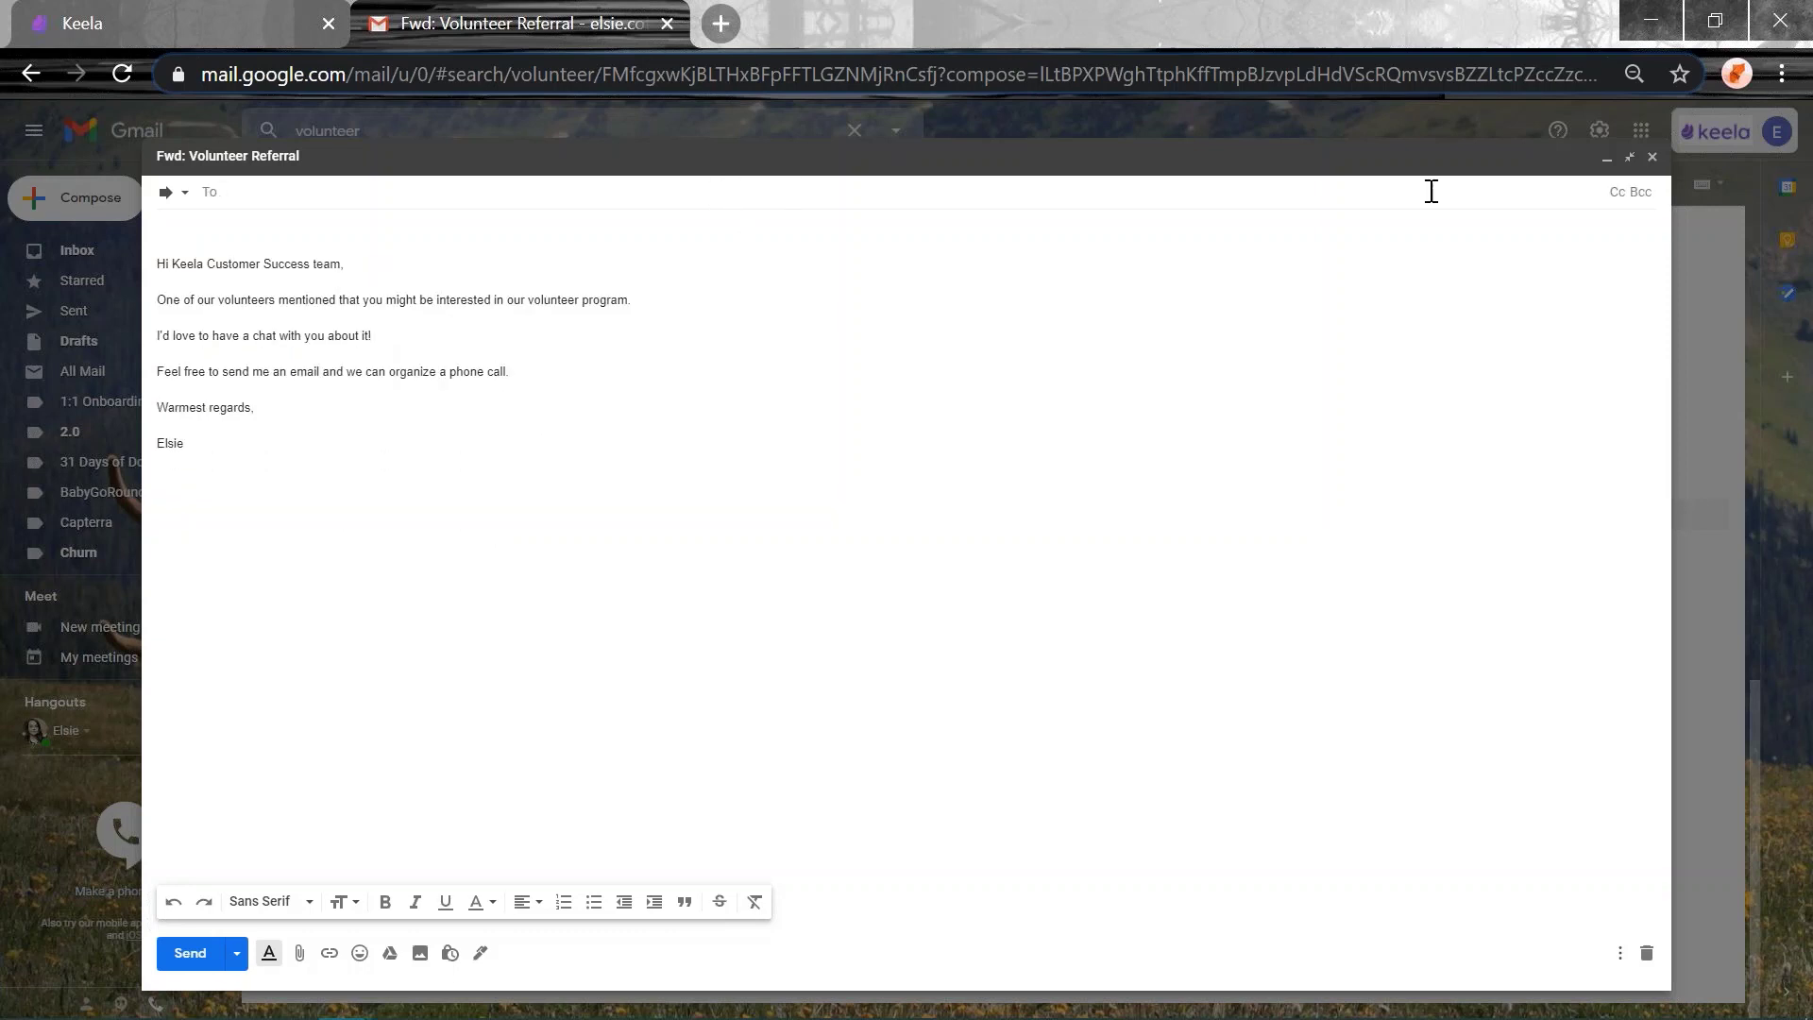
{"action": "key", "text": "ctrl+v"}
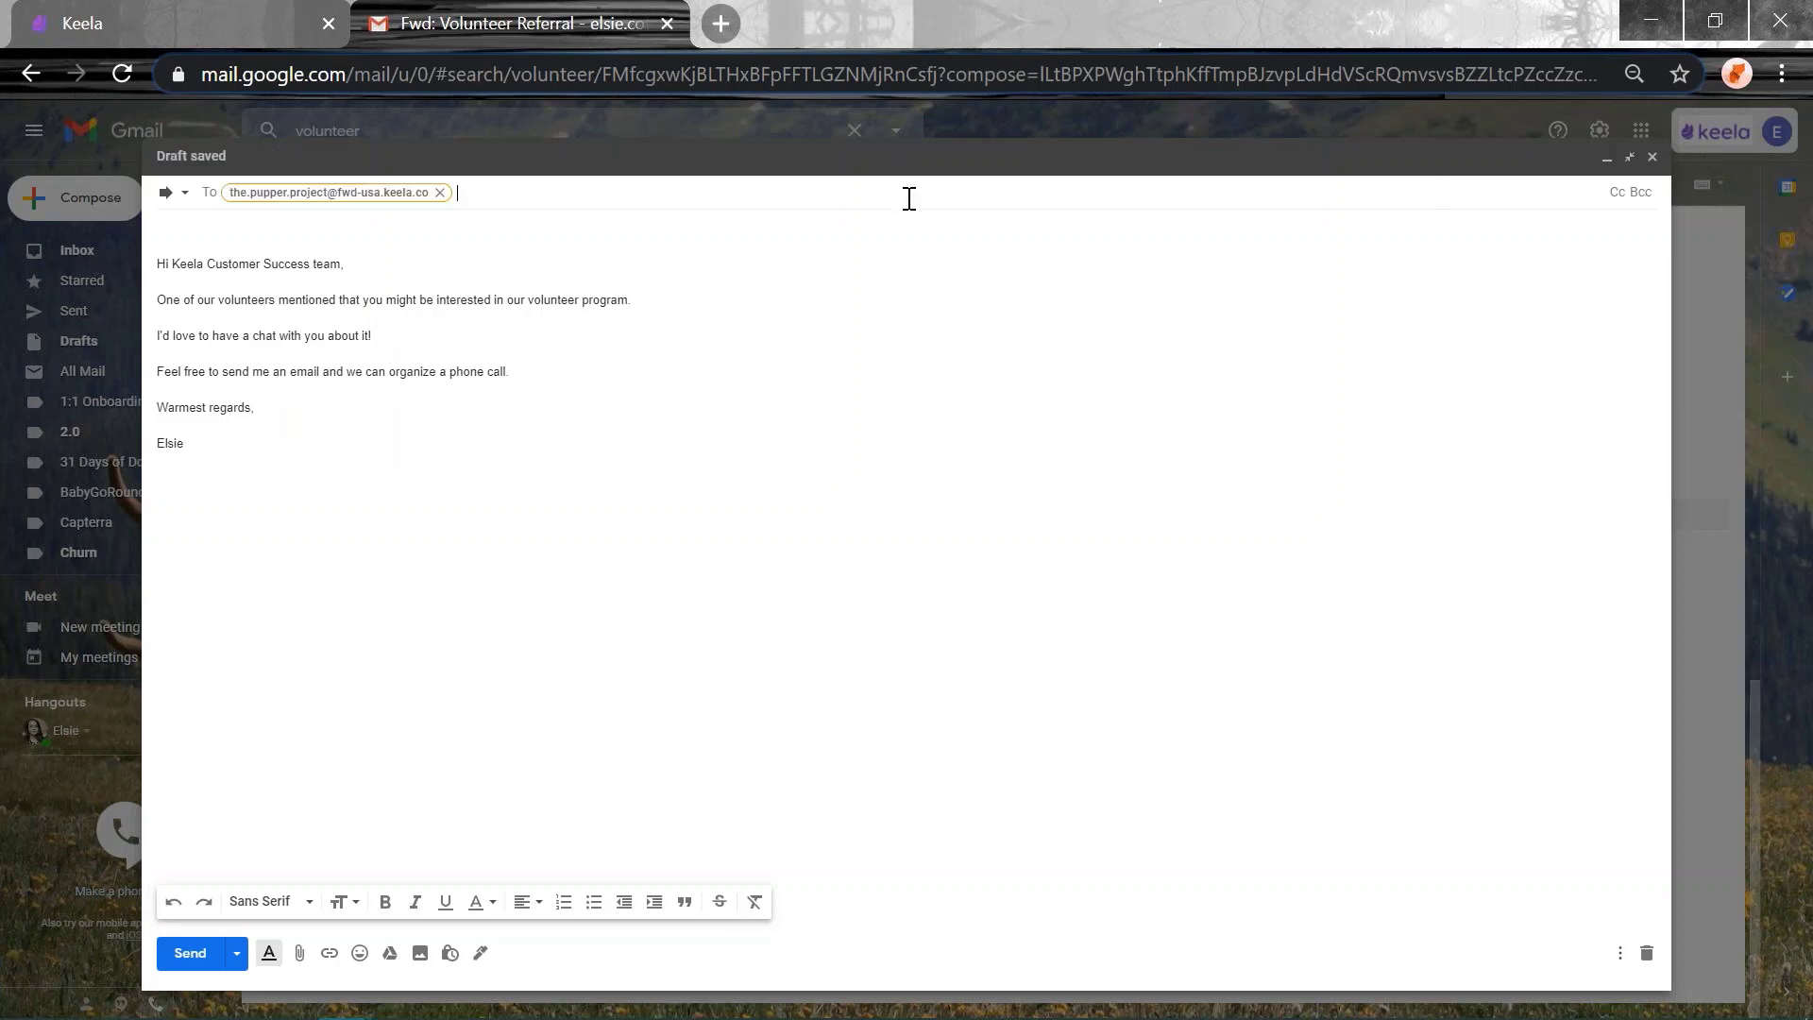
{"action": "left_click", "coordinate": [188, 955]}
{"action": "left_click", "coordinate": [234, 13]}
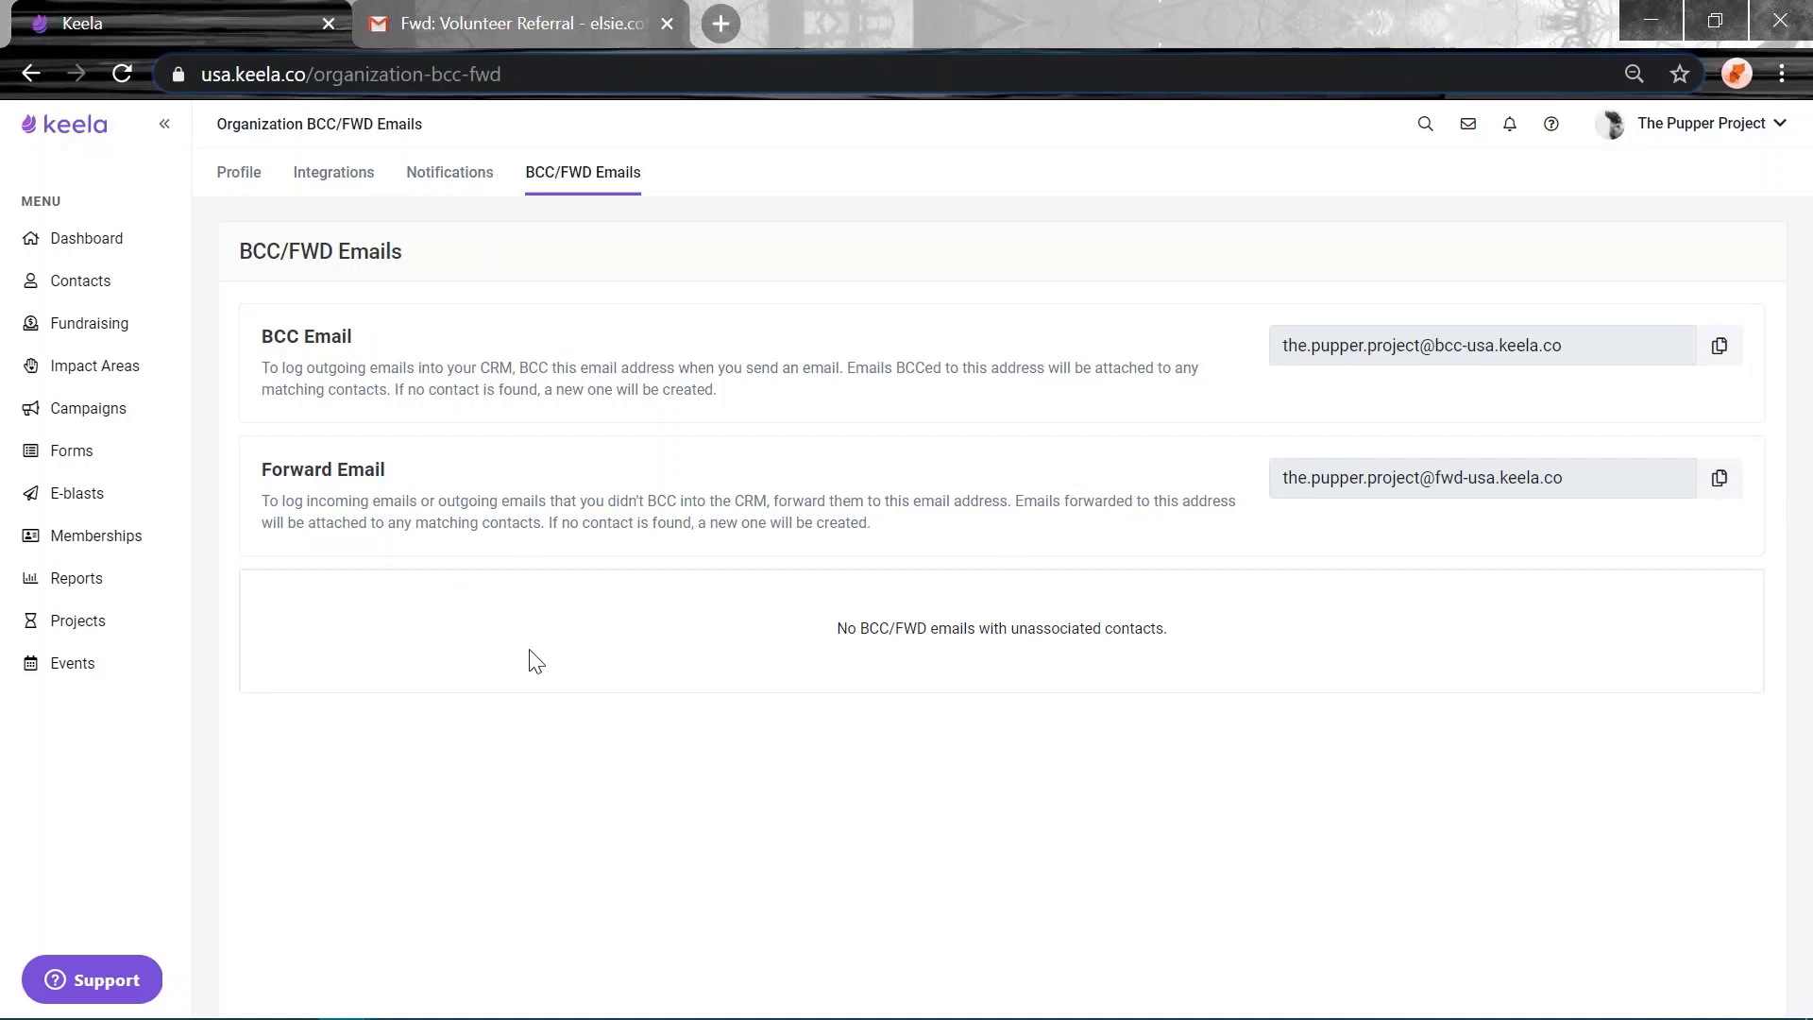
From Contacts, go to Personal Settings' BCC/FWD Emails page to find the unassociated email.
{"action": "left_click", "coordinate": [80, 288]}
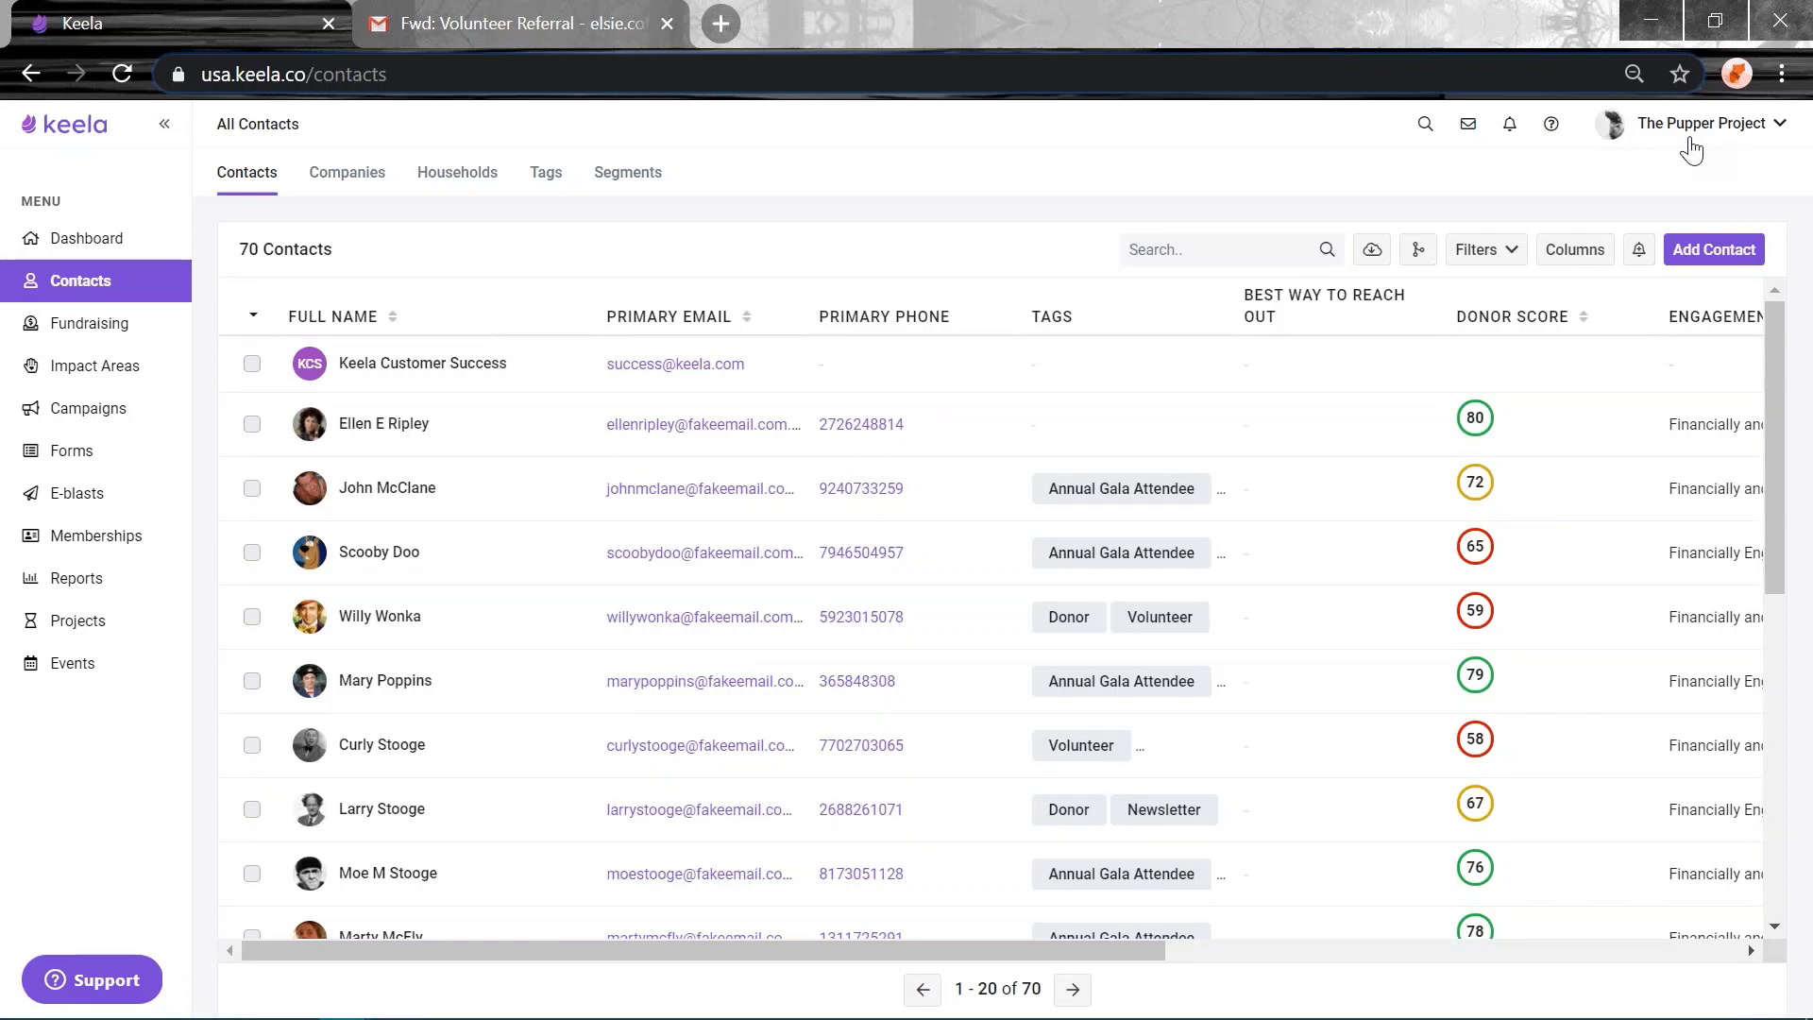
{"action": "left_click", "coordinate": [1694, 128]}
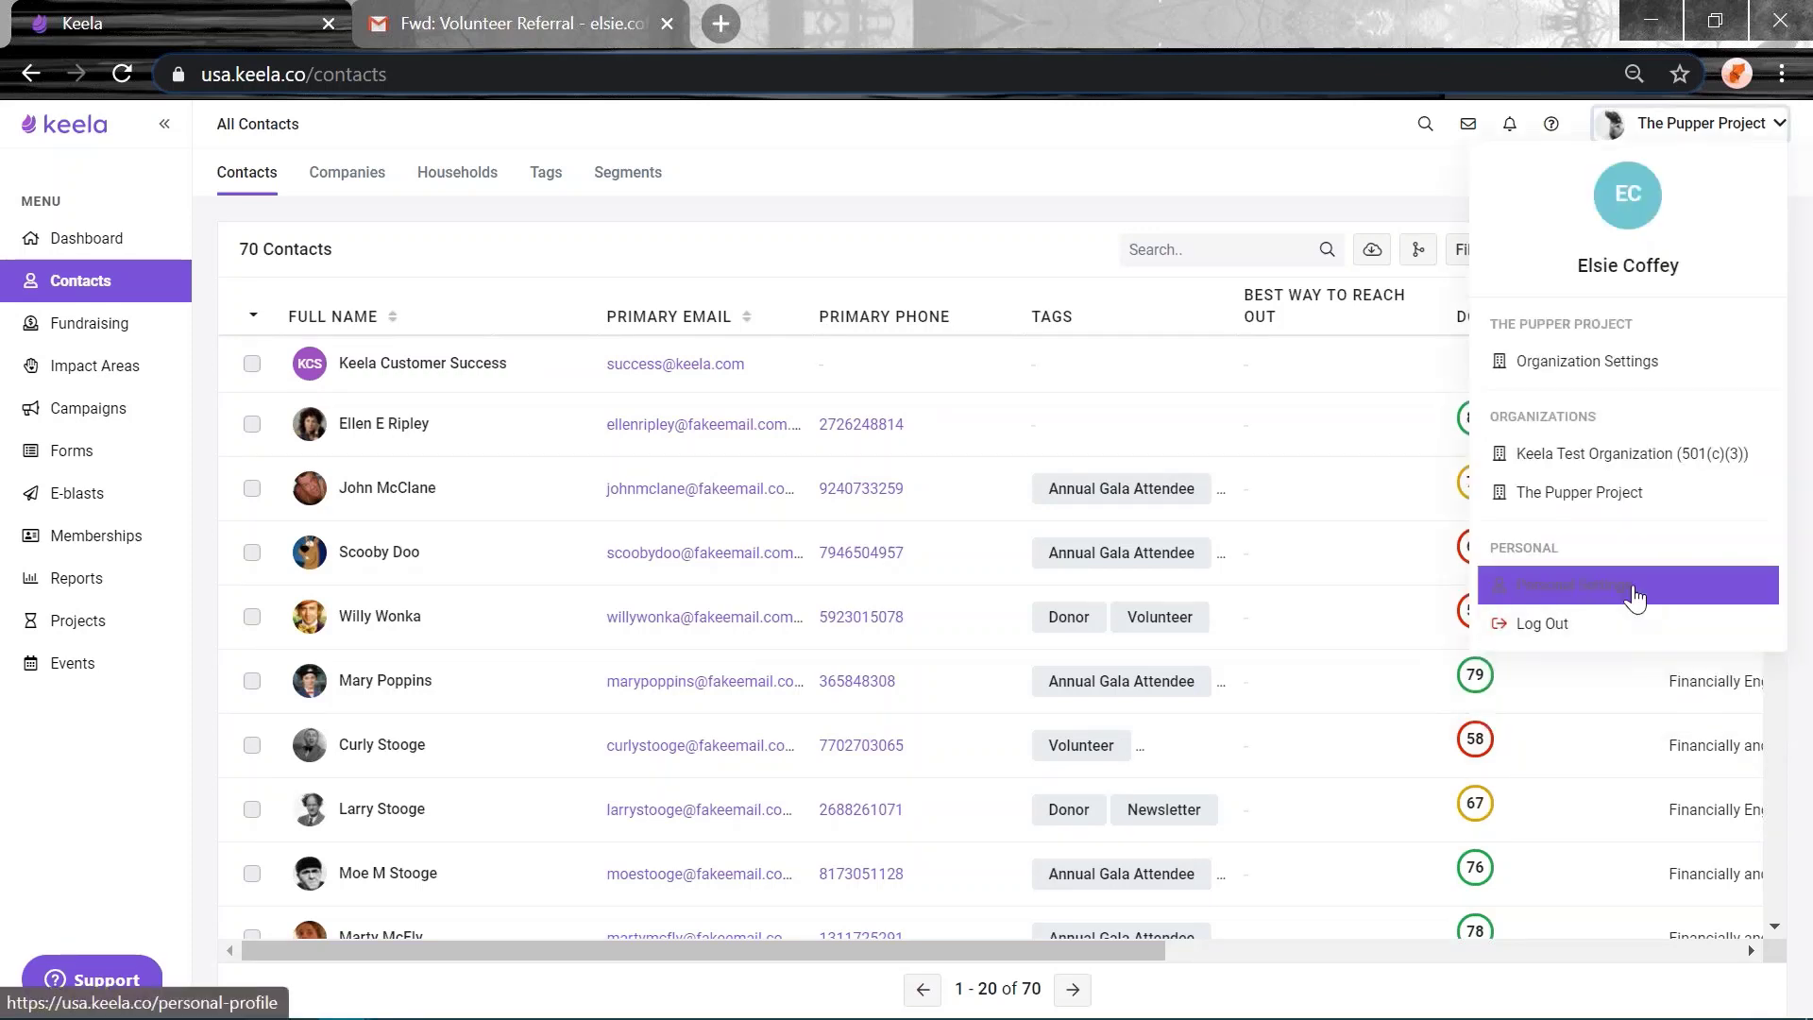
{"action": "left_click", "coordinate": [1631, 598]}
{"action": "left_click", "coordinate": [578, 174]}
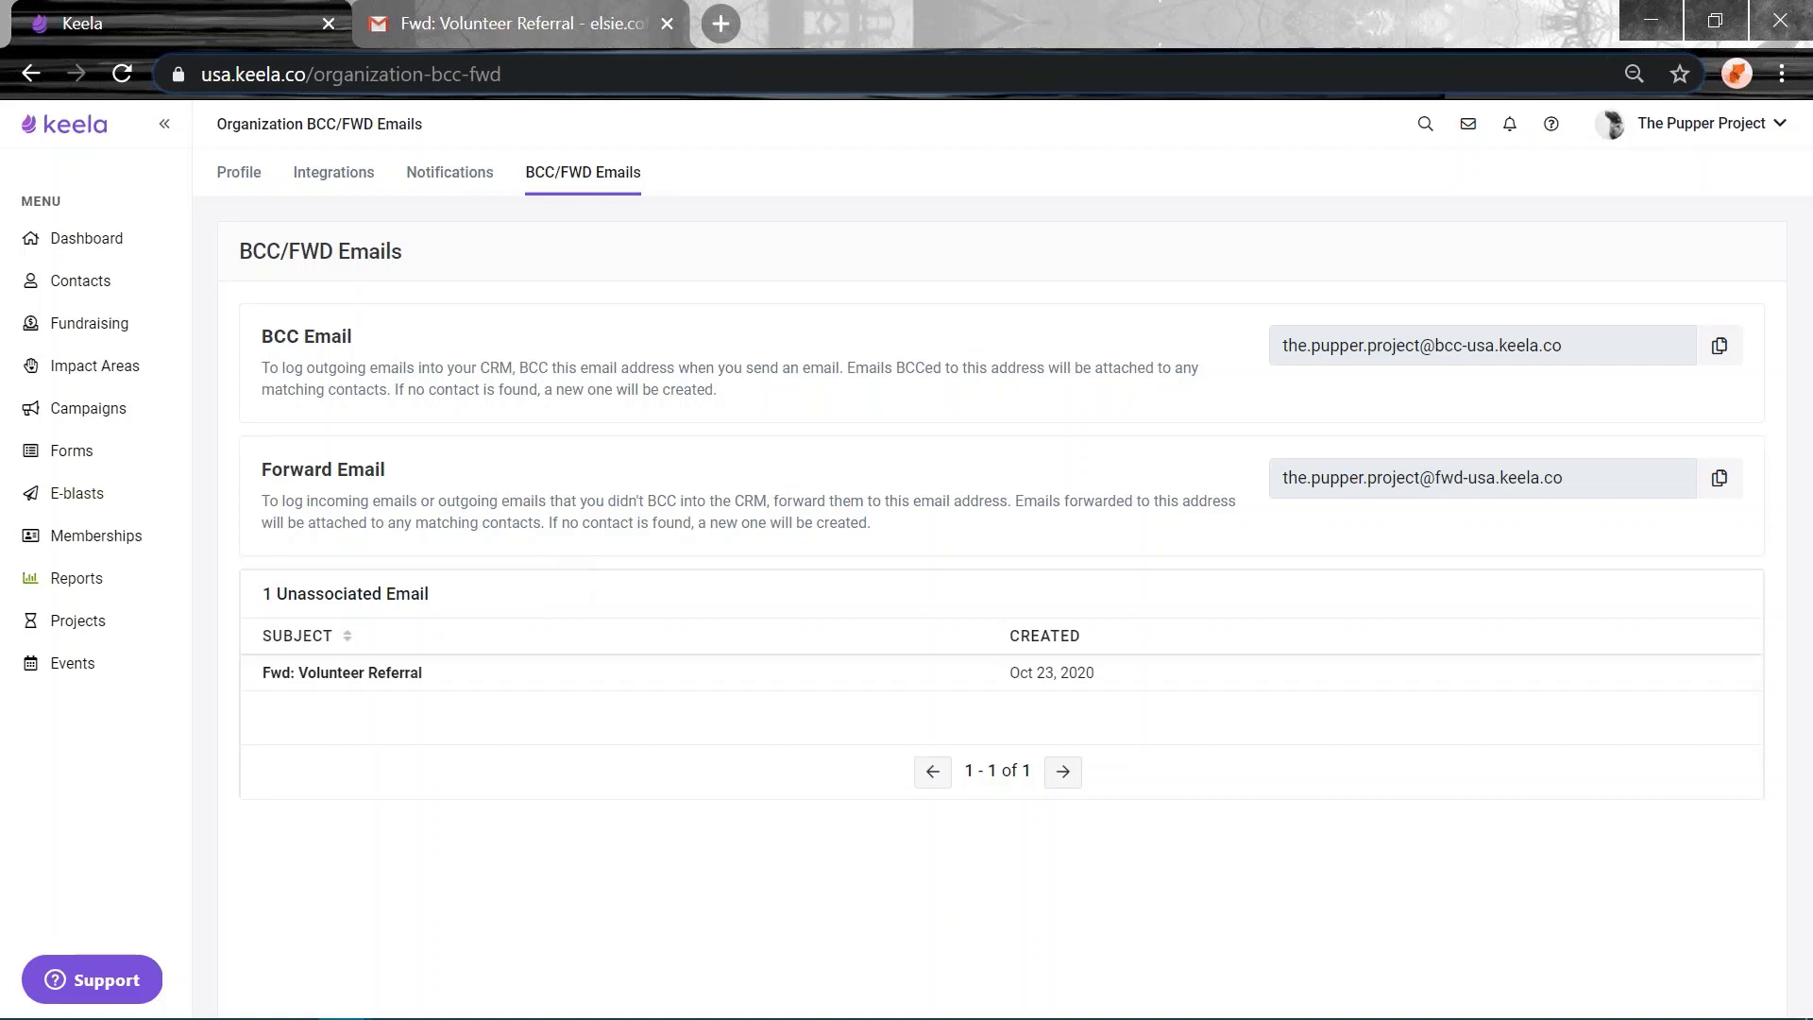
Link the Fwd: Volunteer Referral email to the Keela Customer Success contact.
{"action": "left_click", "coordinate": [348, 680]}
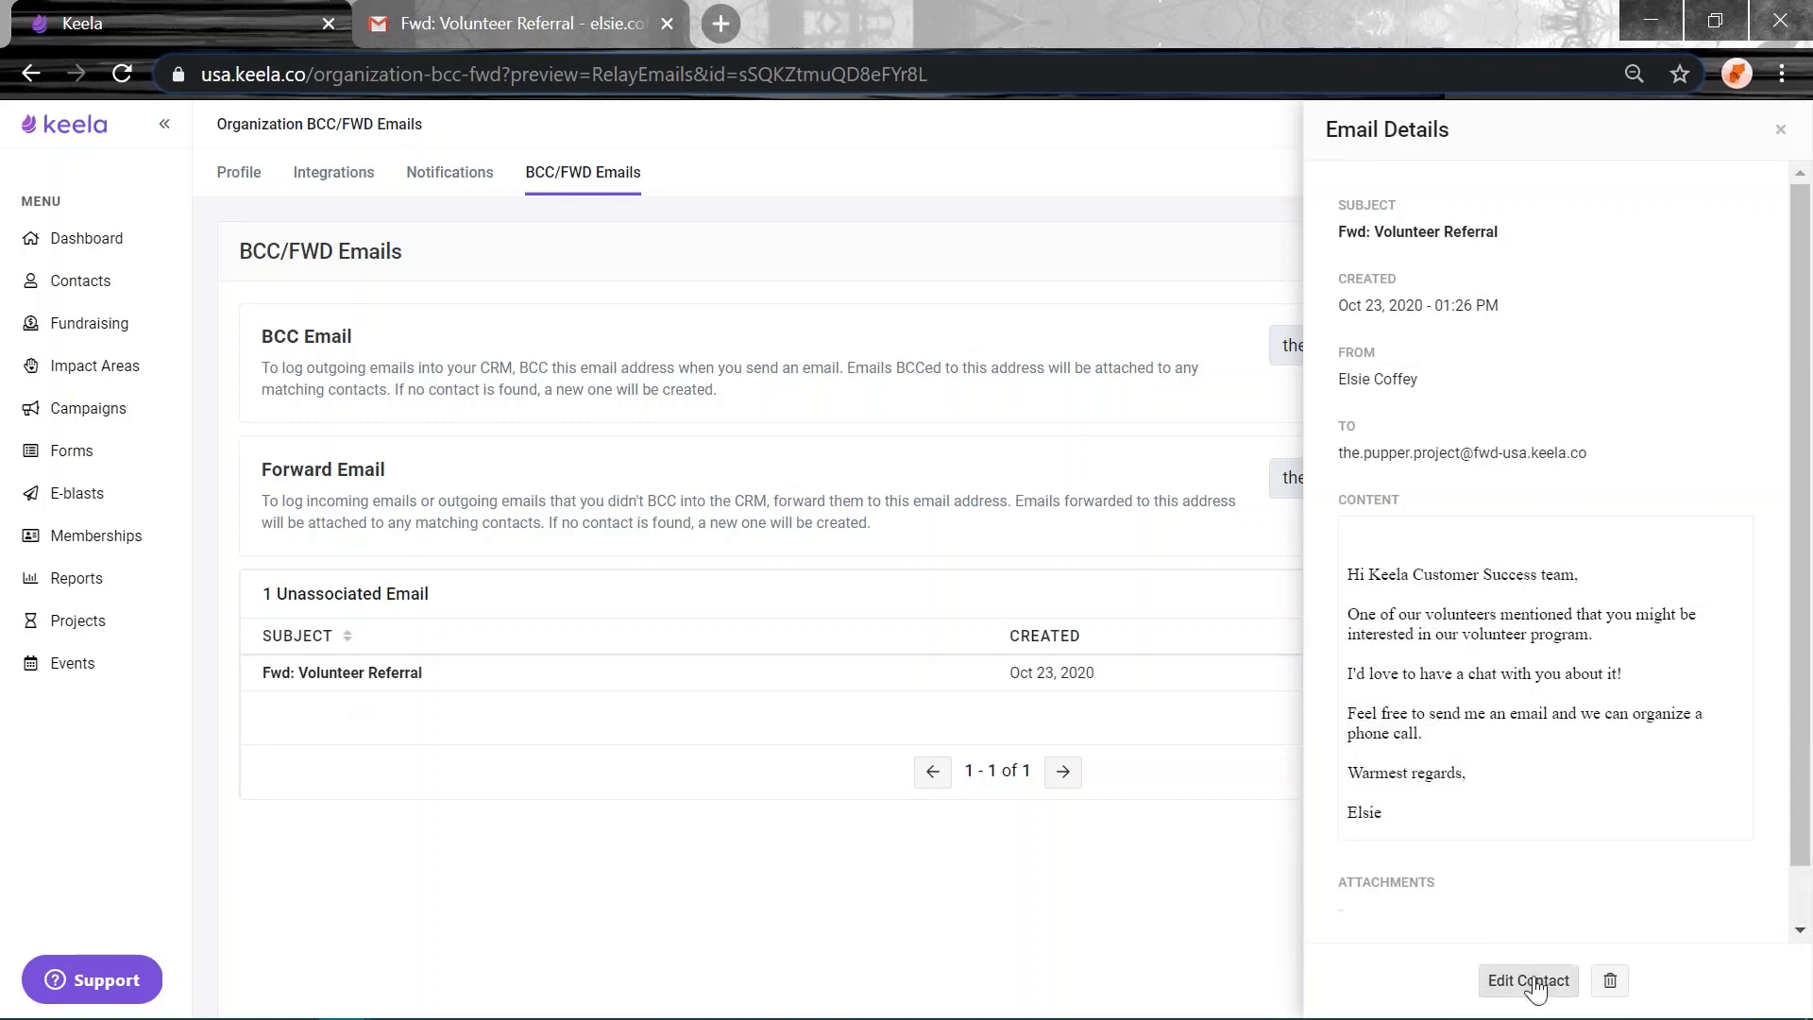
{"action": "left_click", "coordinate": [1529, 981]}
{"action": "left_click", "coordinate": [841, 238]}
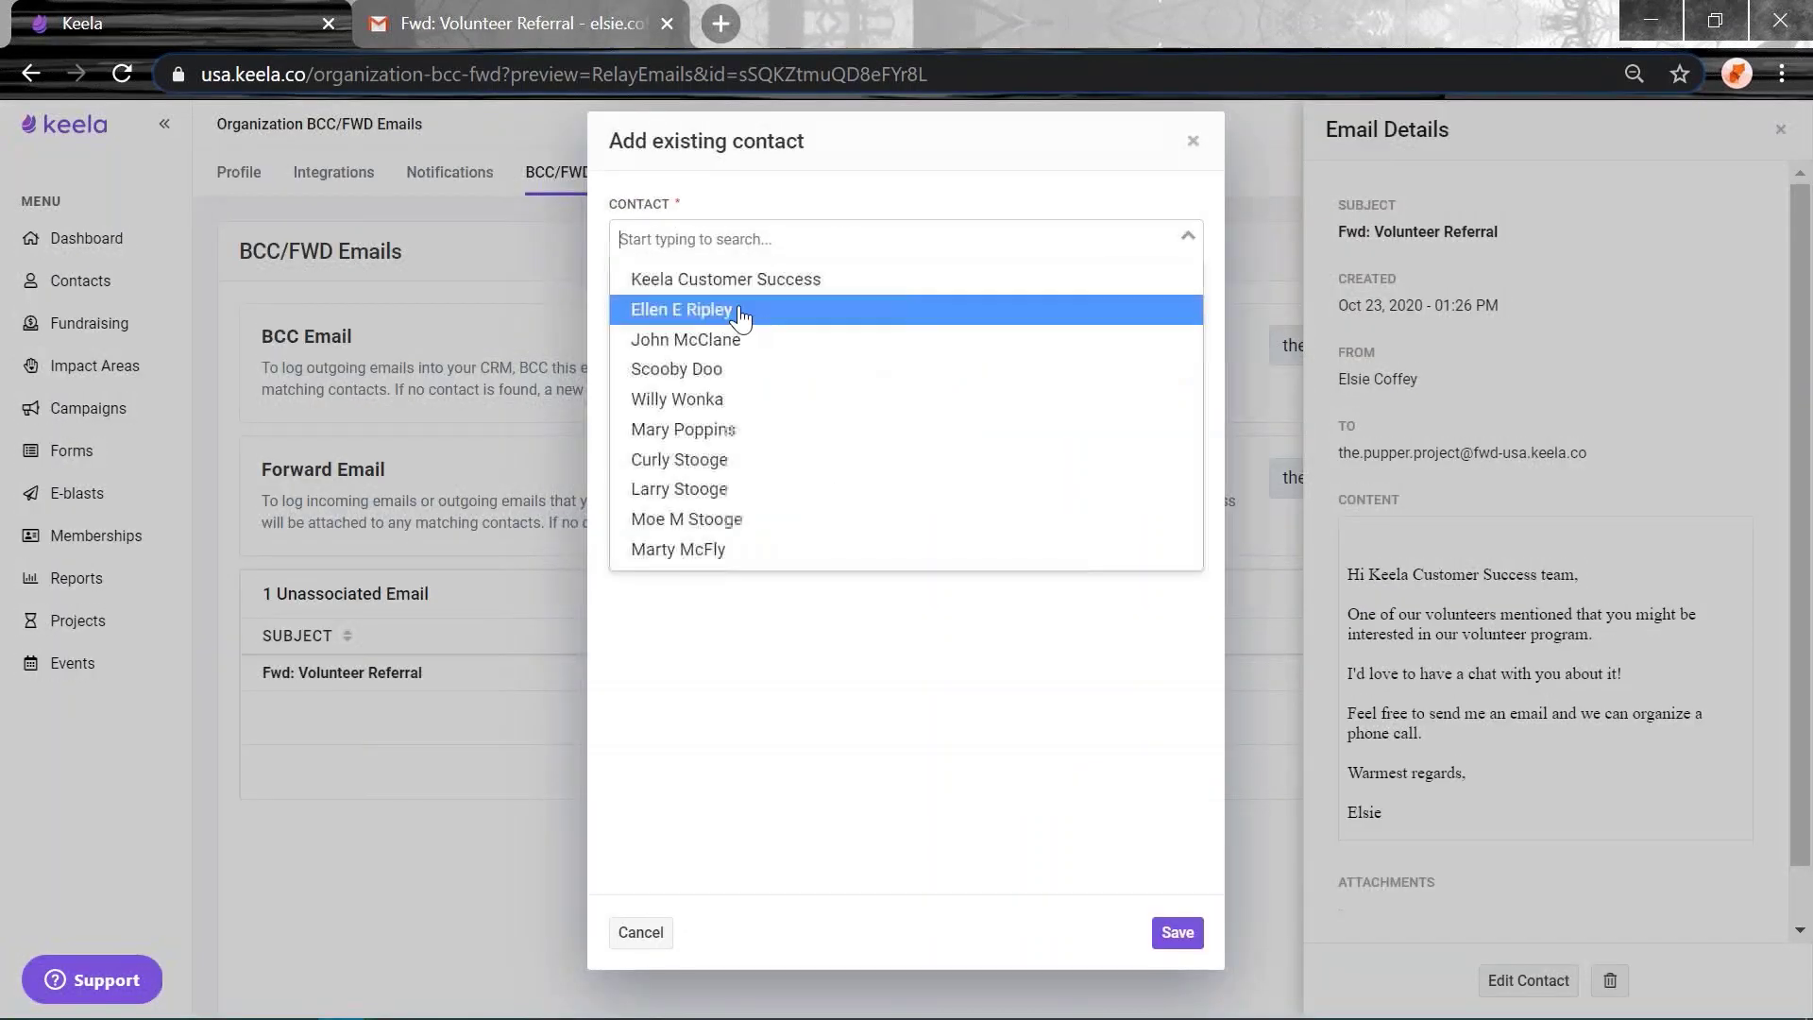
{"action": "left_click", "coordinate": [670, 281]}
{"action": "left_click", "coordinate": [1177, 932]}
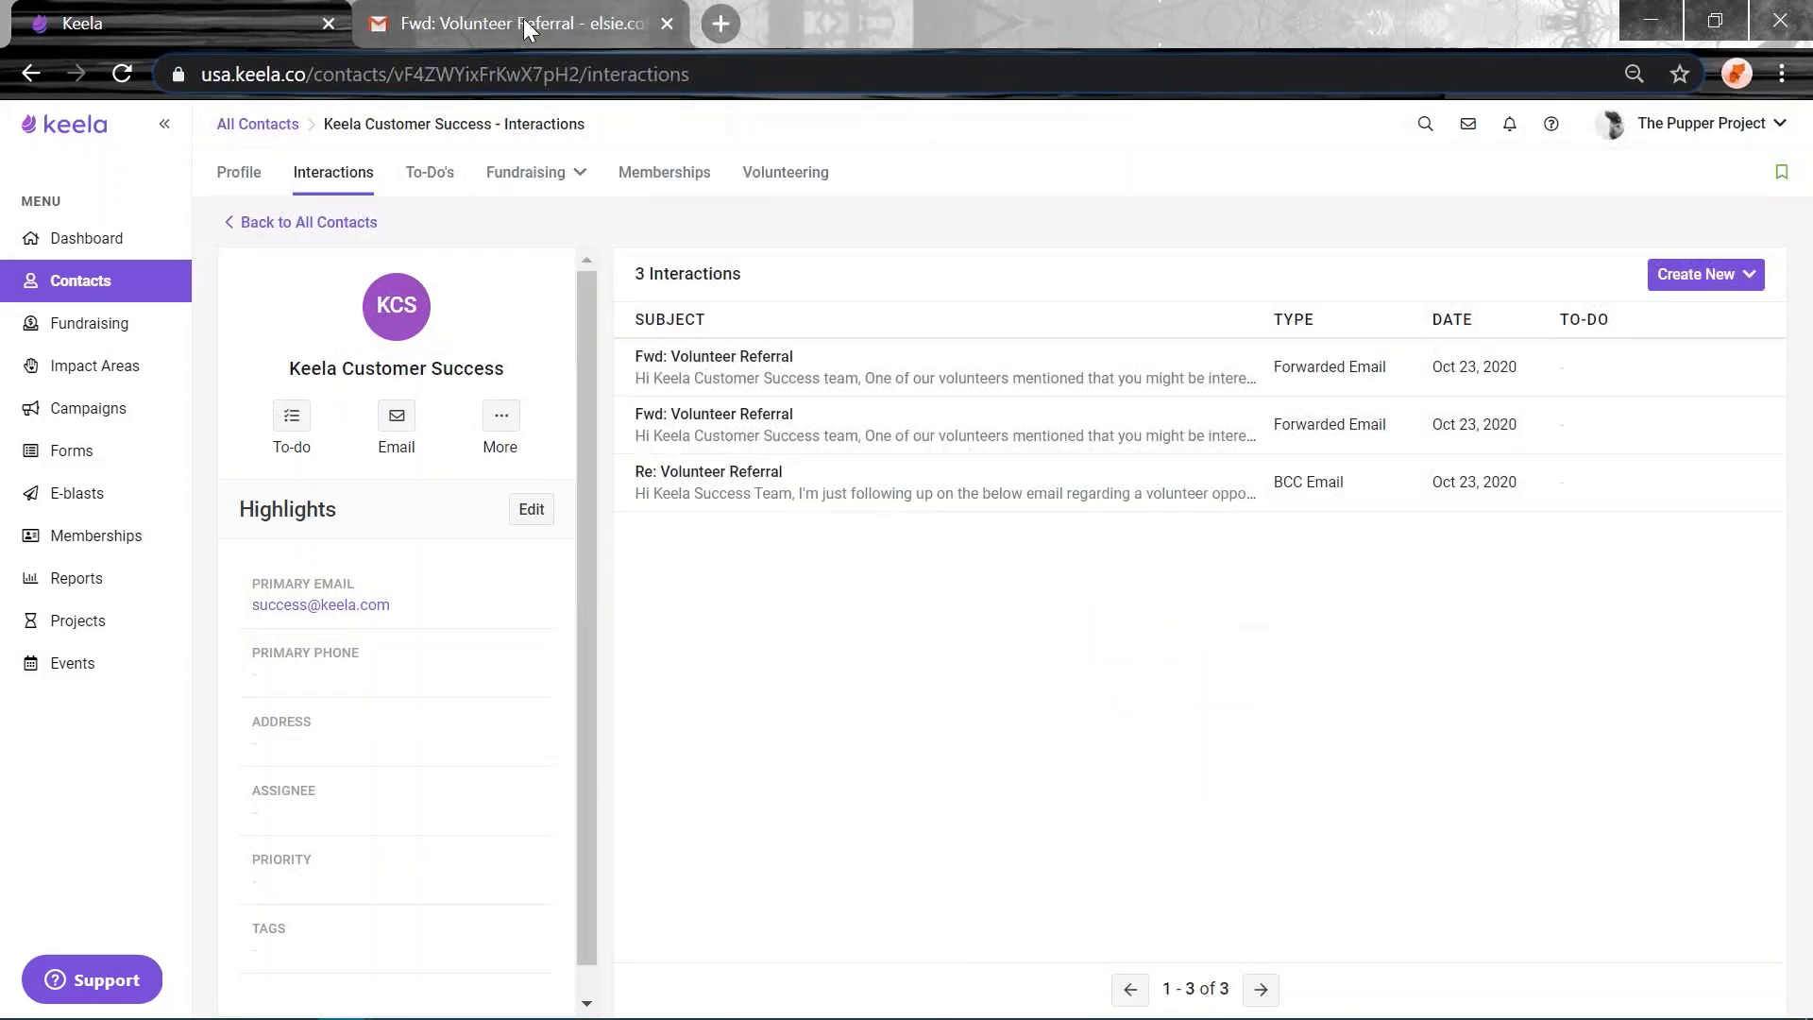
In Gmail, start forwarding the earlier volunteer referral message, then return to the contact's interactions in Keela.
{"action": "left_click", "coordinate": [523, 22]}
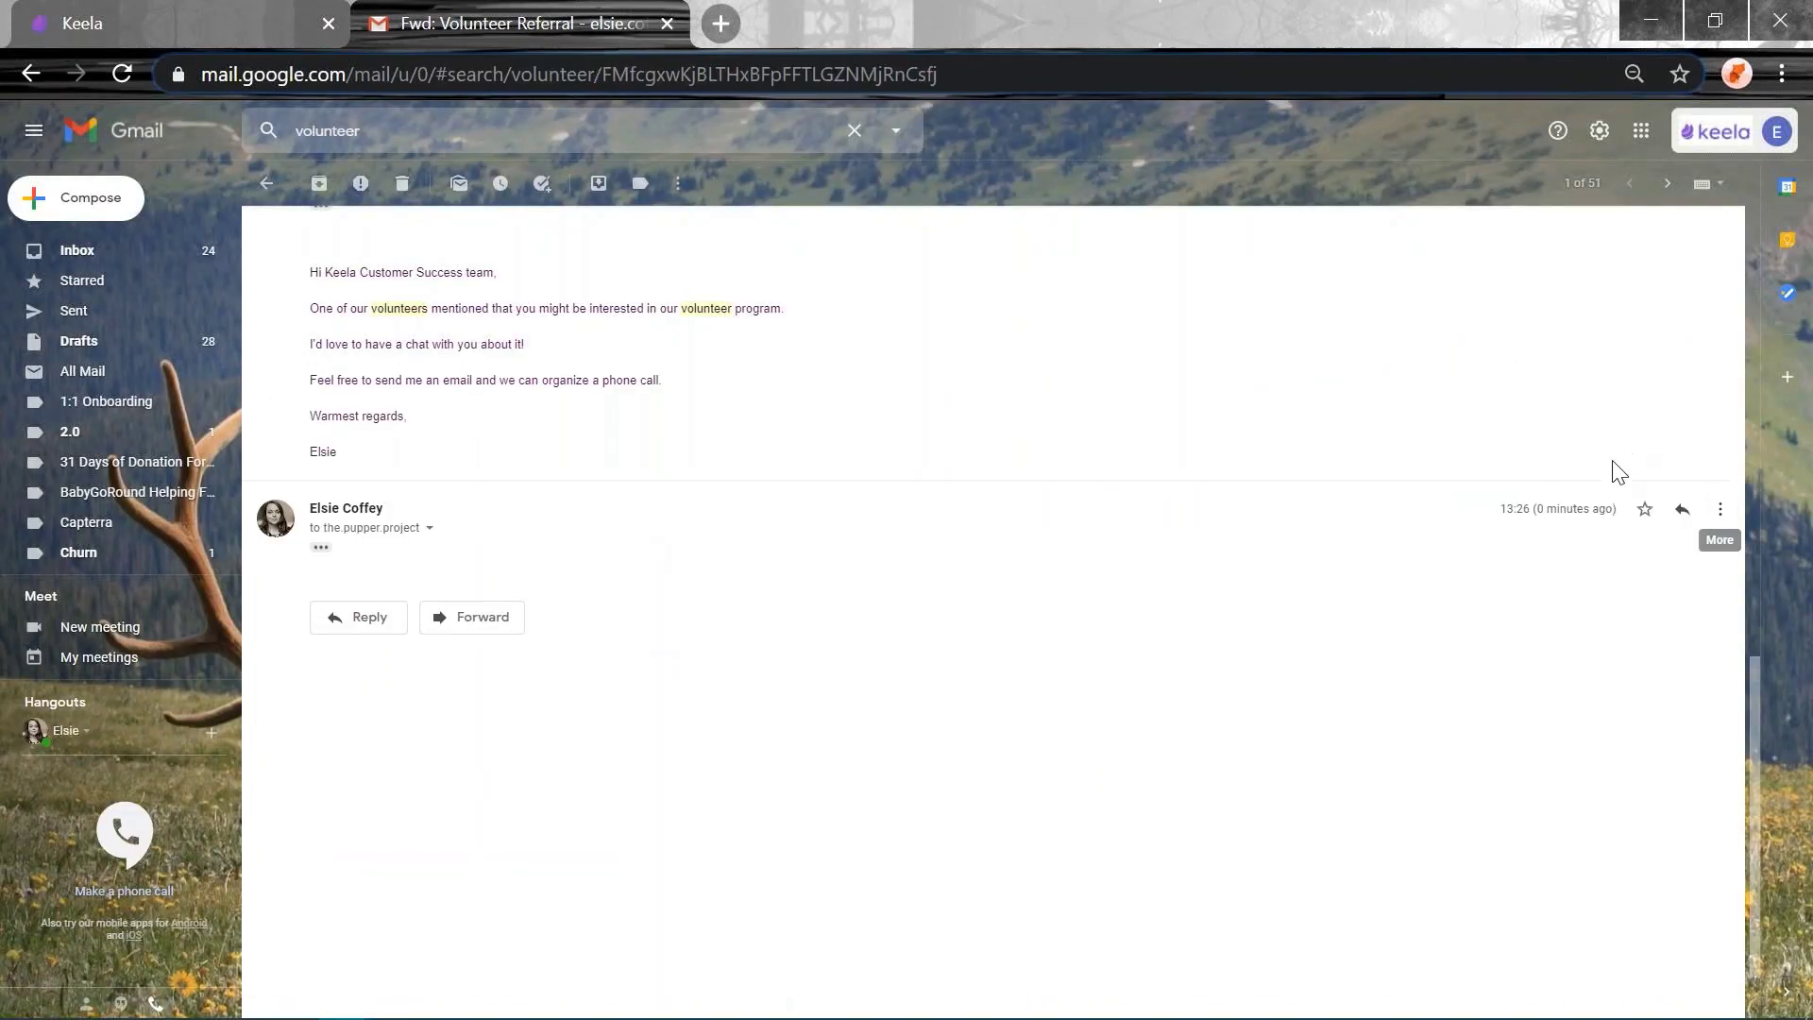
{"action": "scroll", "coordinate": [1614, 470], "scroll_direction": "up", "scroll_amount": 3}
{"action": "left_click", "coordinate": [1720, 404]}
{"action": "left_click", "coordinate": [1562, 462]}
{"action": "scroll", "coordinate": [599, 699], "scroll_direction": "down", "scroll_amount": 5}
{"action": "scroll", "coordinate": [600, 699], "scroll_direction": "up", "scroll_amount": 5}
{"action": "left_click_drag", "start_coordinate": [618, 765], "coordinate": [319, 695]}
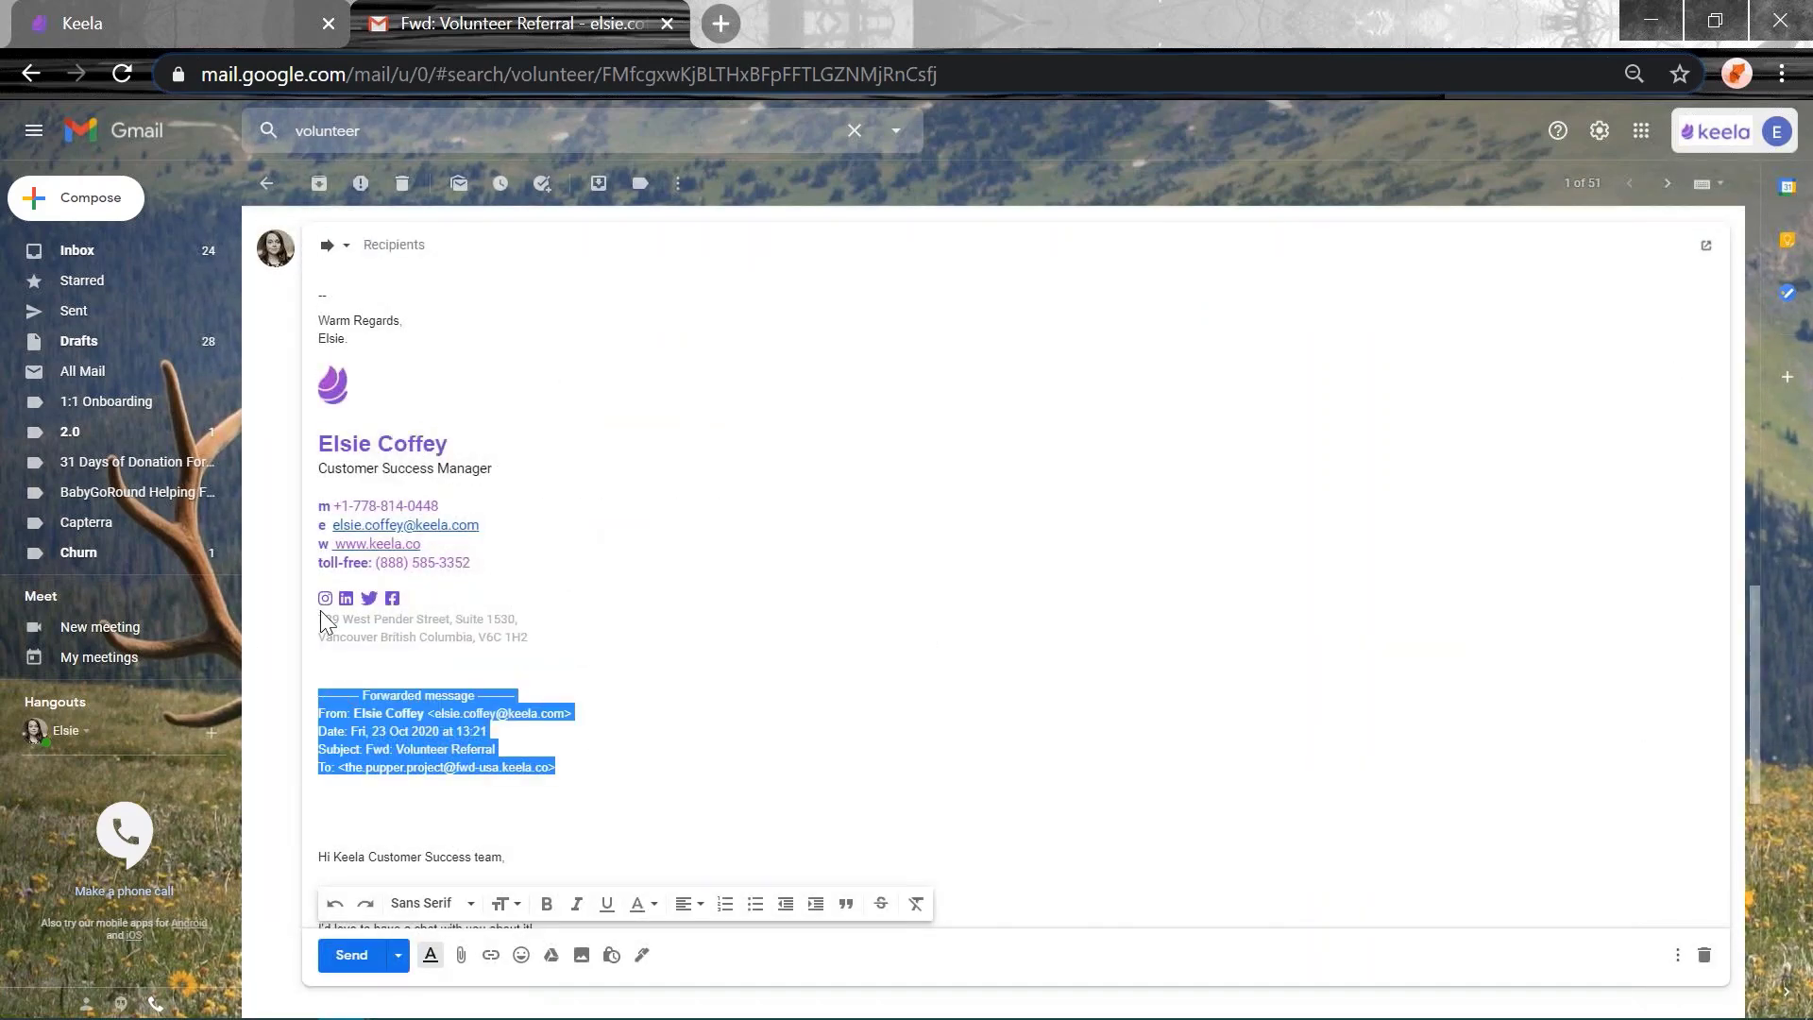
{"action": "left_click", "coordinate": [213, 27]}
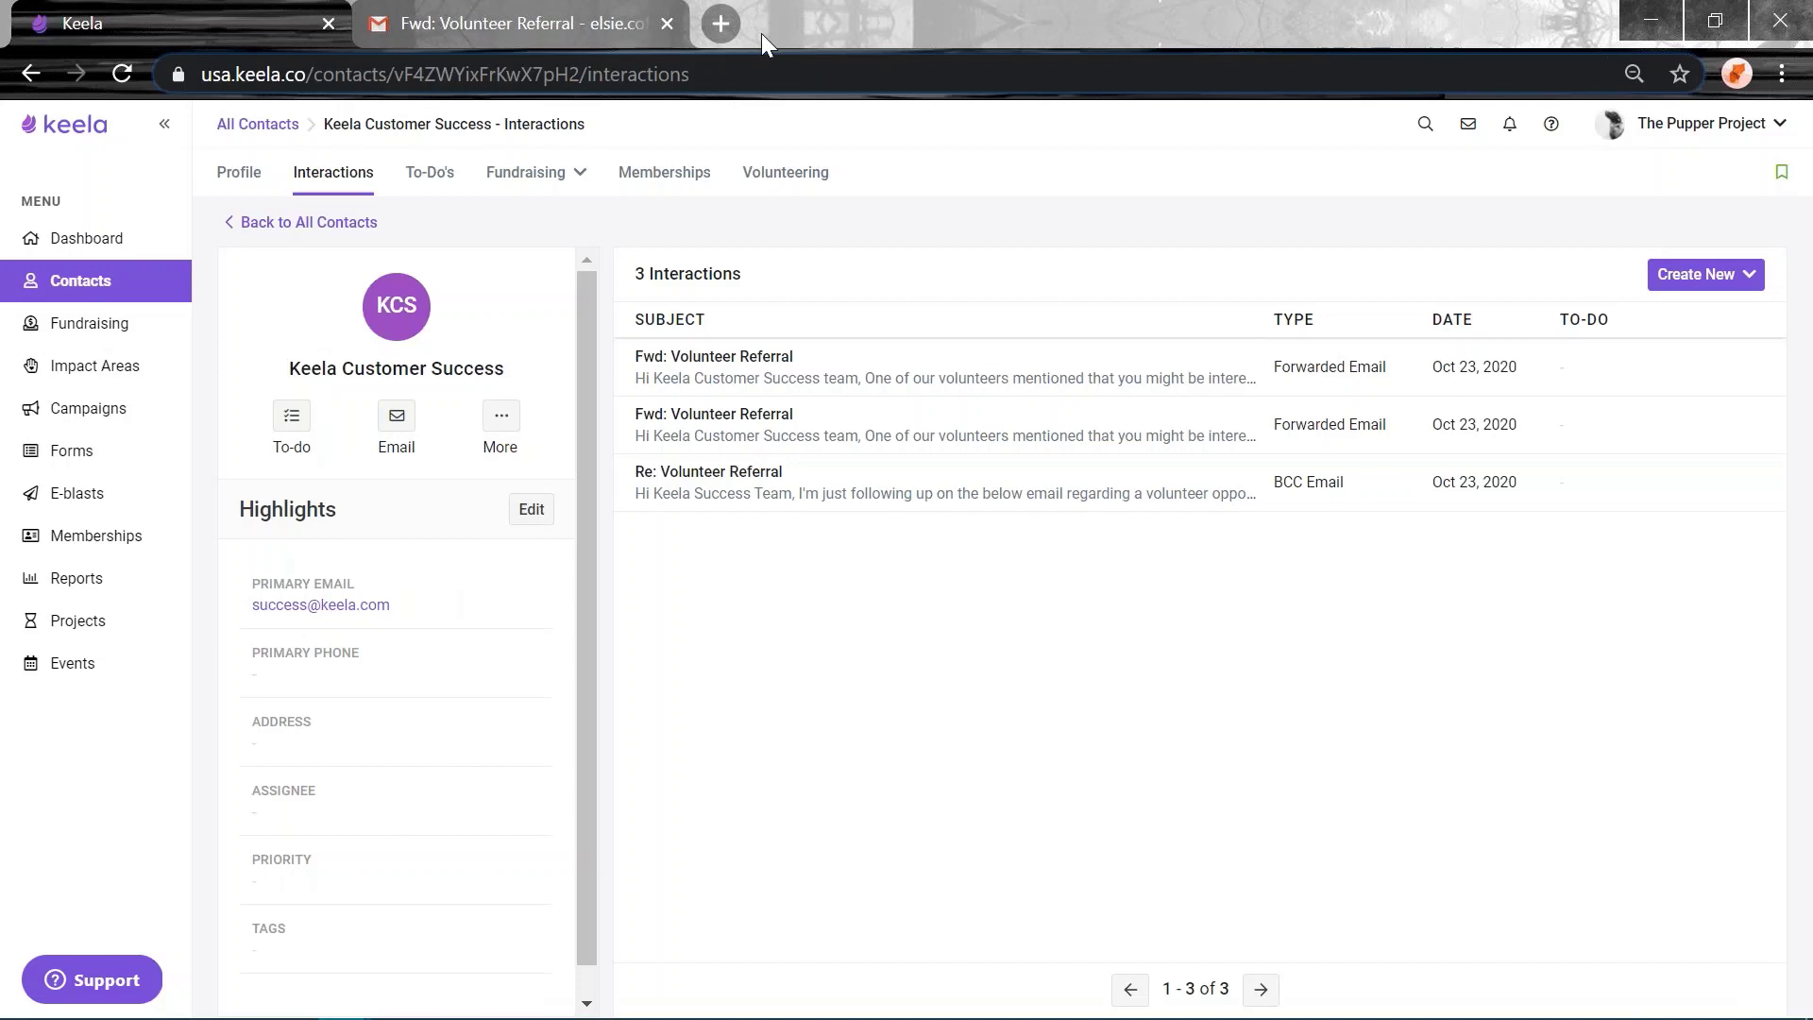
{"action": "left_click", "coordinate": [1704, 124]}
Open the BCC/FWD email settings and highlight the domain SendGrid is connected to.
{"action": "left_click", "coordinate": [1558, 585]}
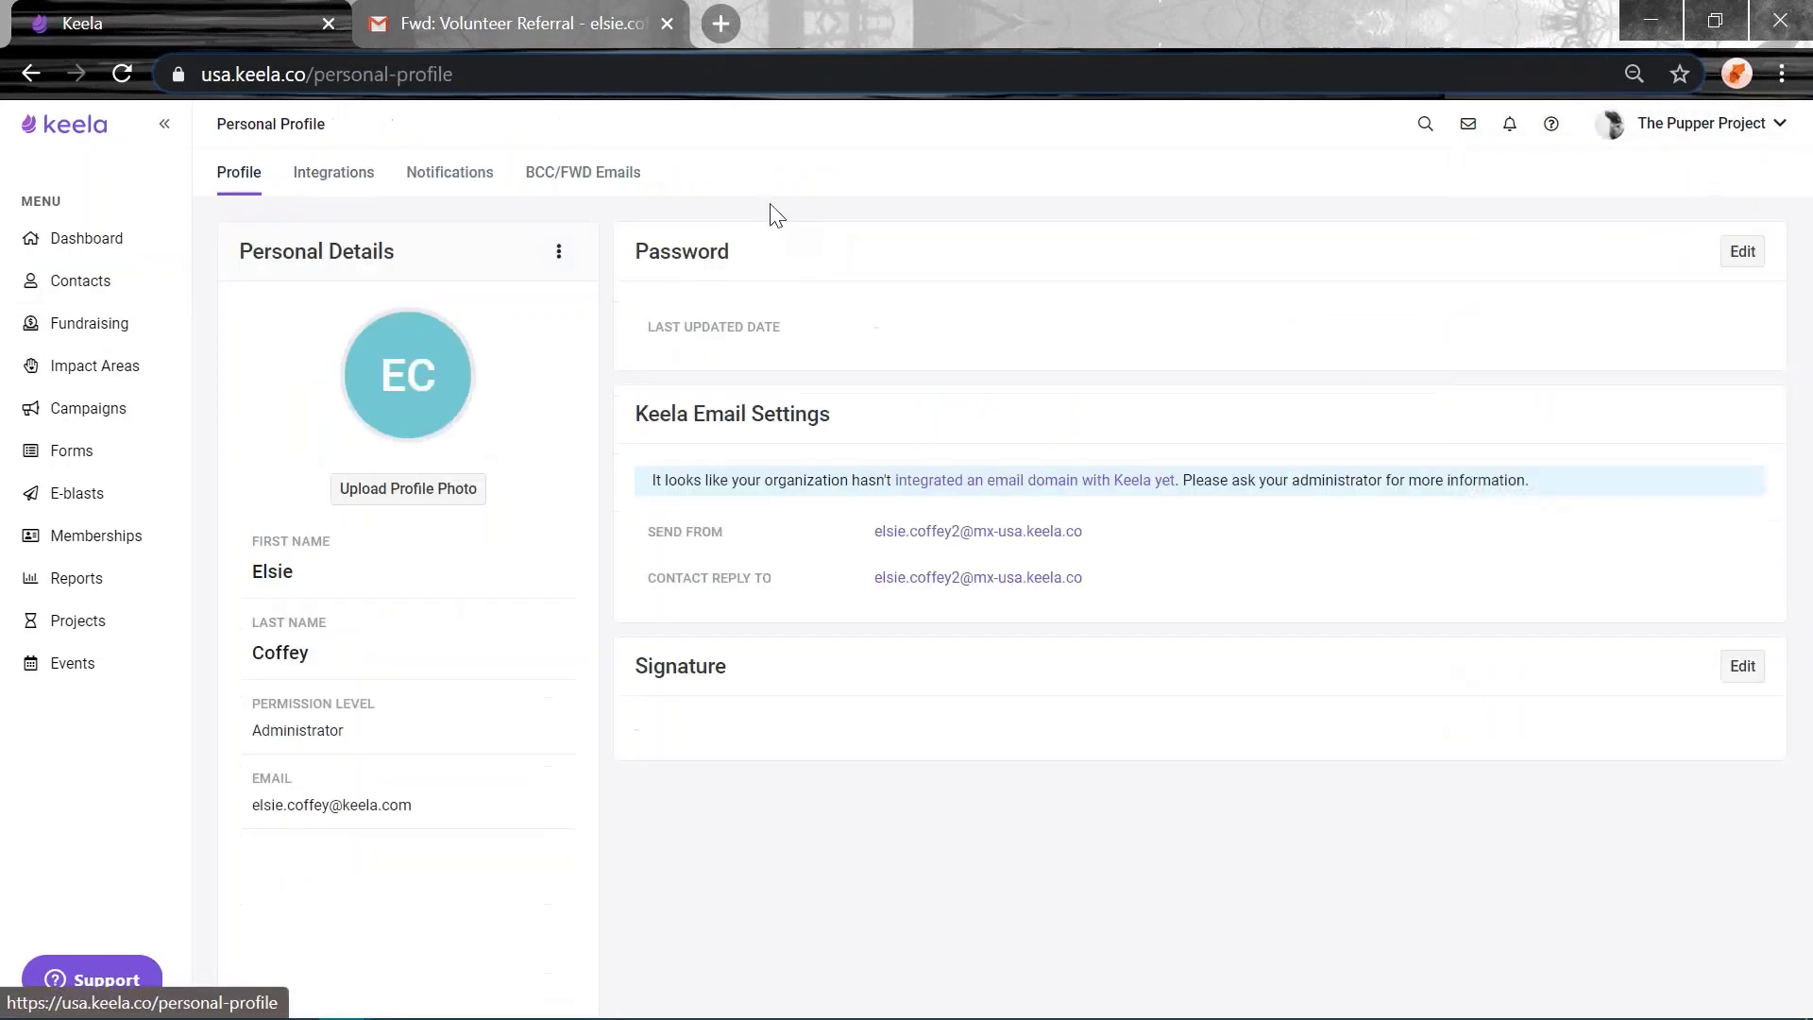
{"action": "left_click", "coordinate": [566, 172]}
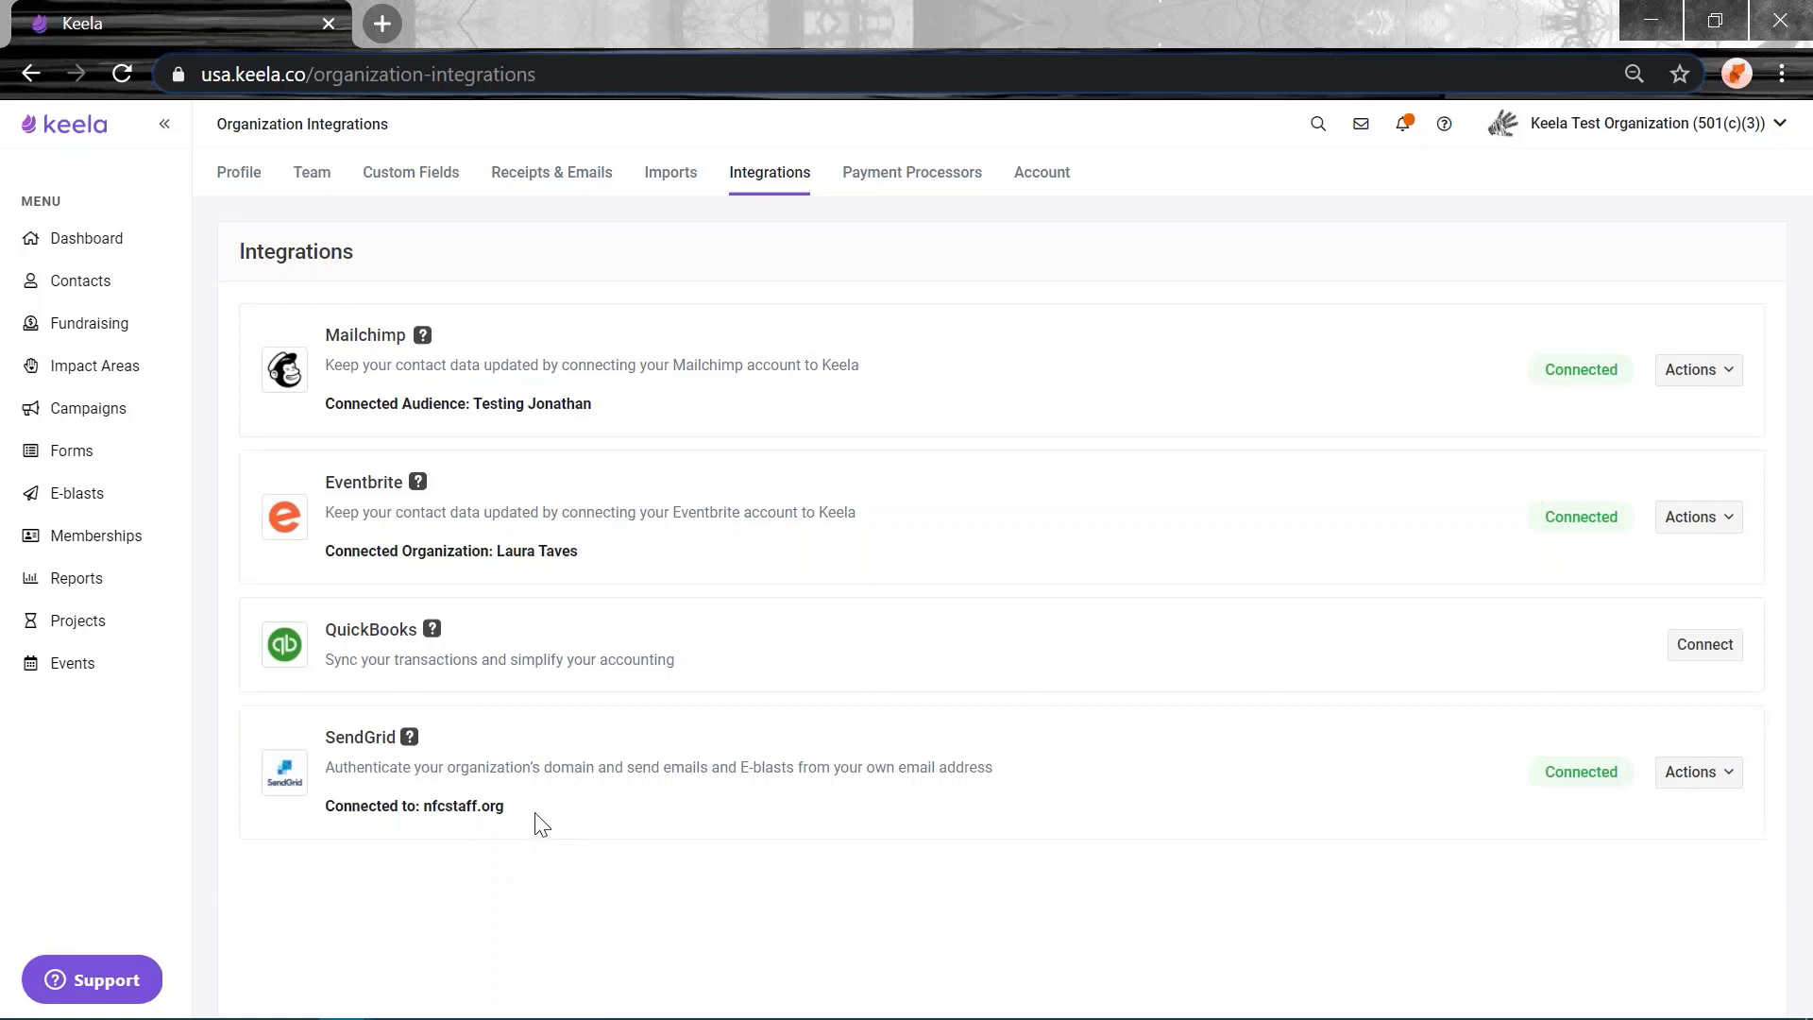
{"action": "left_click_drag", "start_coordinate": [514, 812], "coordinate": [432, 814]}
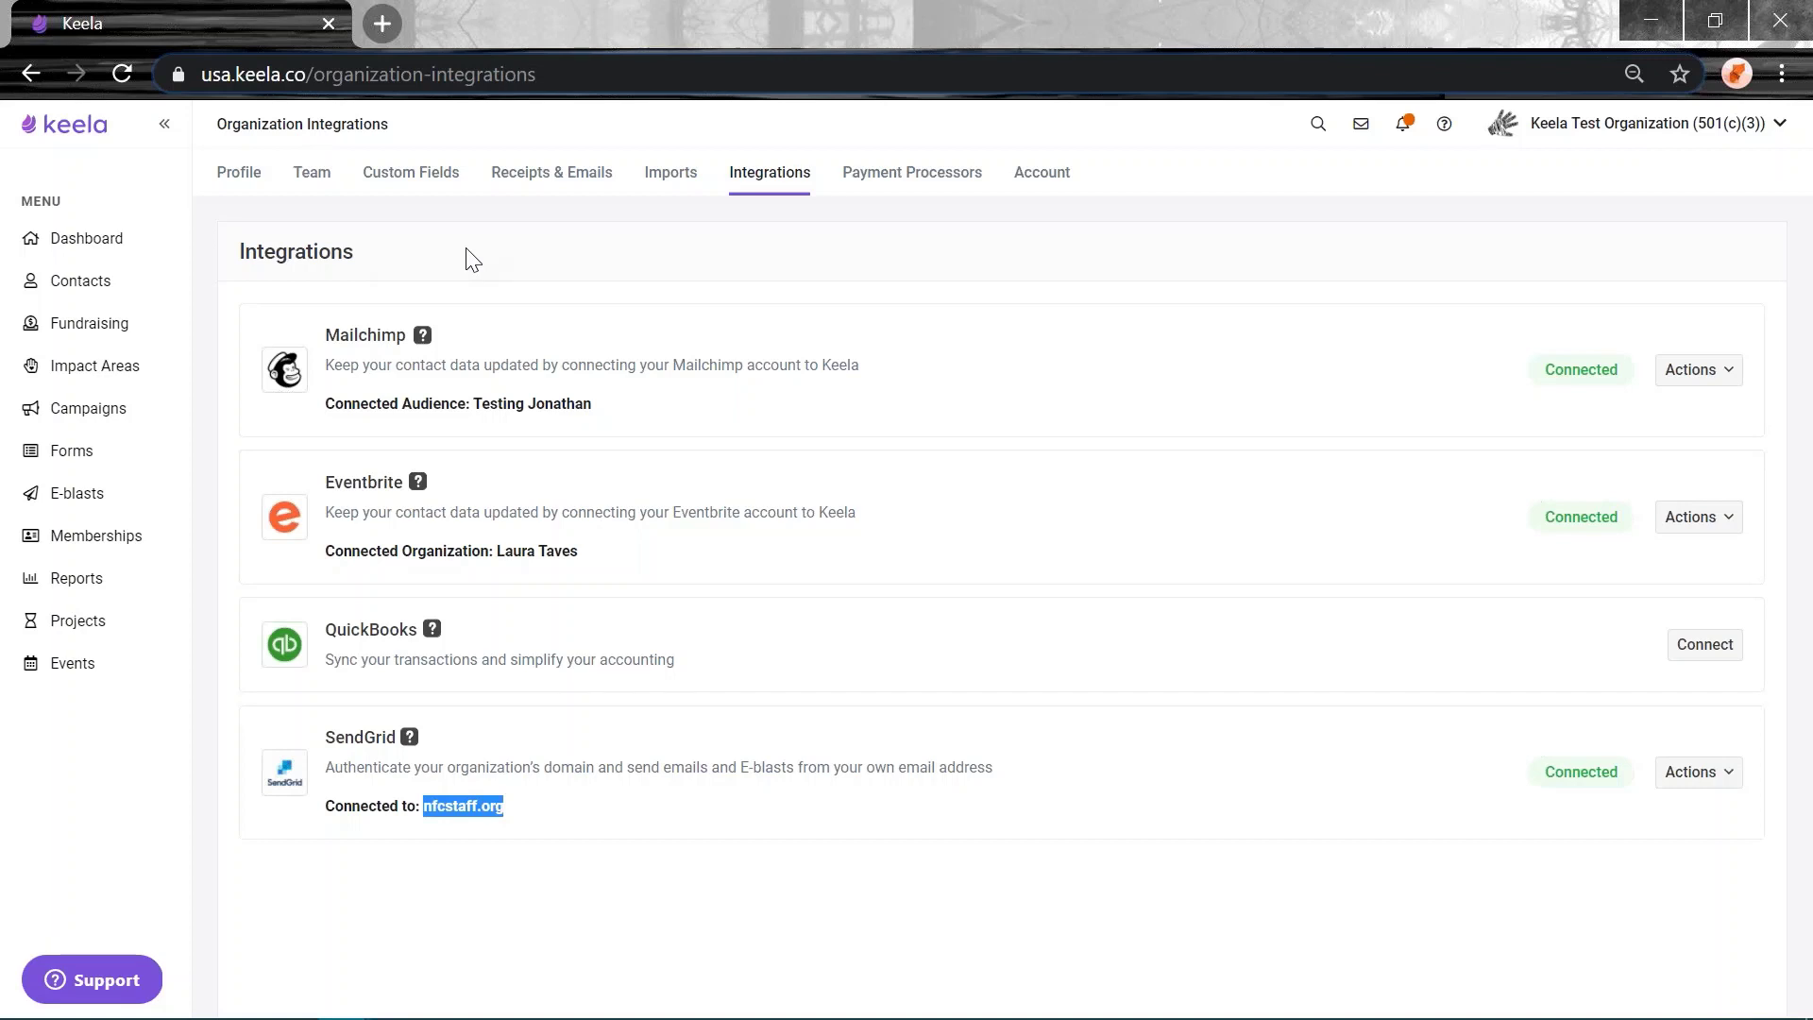
Review the outbound send-from address and domain without saving changes, then go to E-blasts.
{"action": "left_click", "coordinate": [253, 185]}
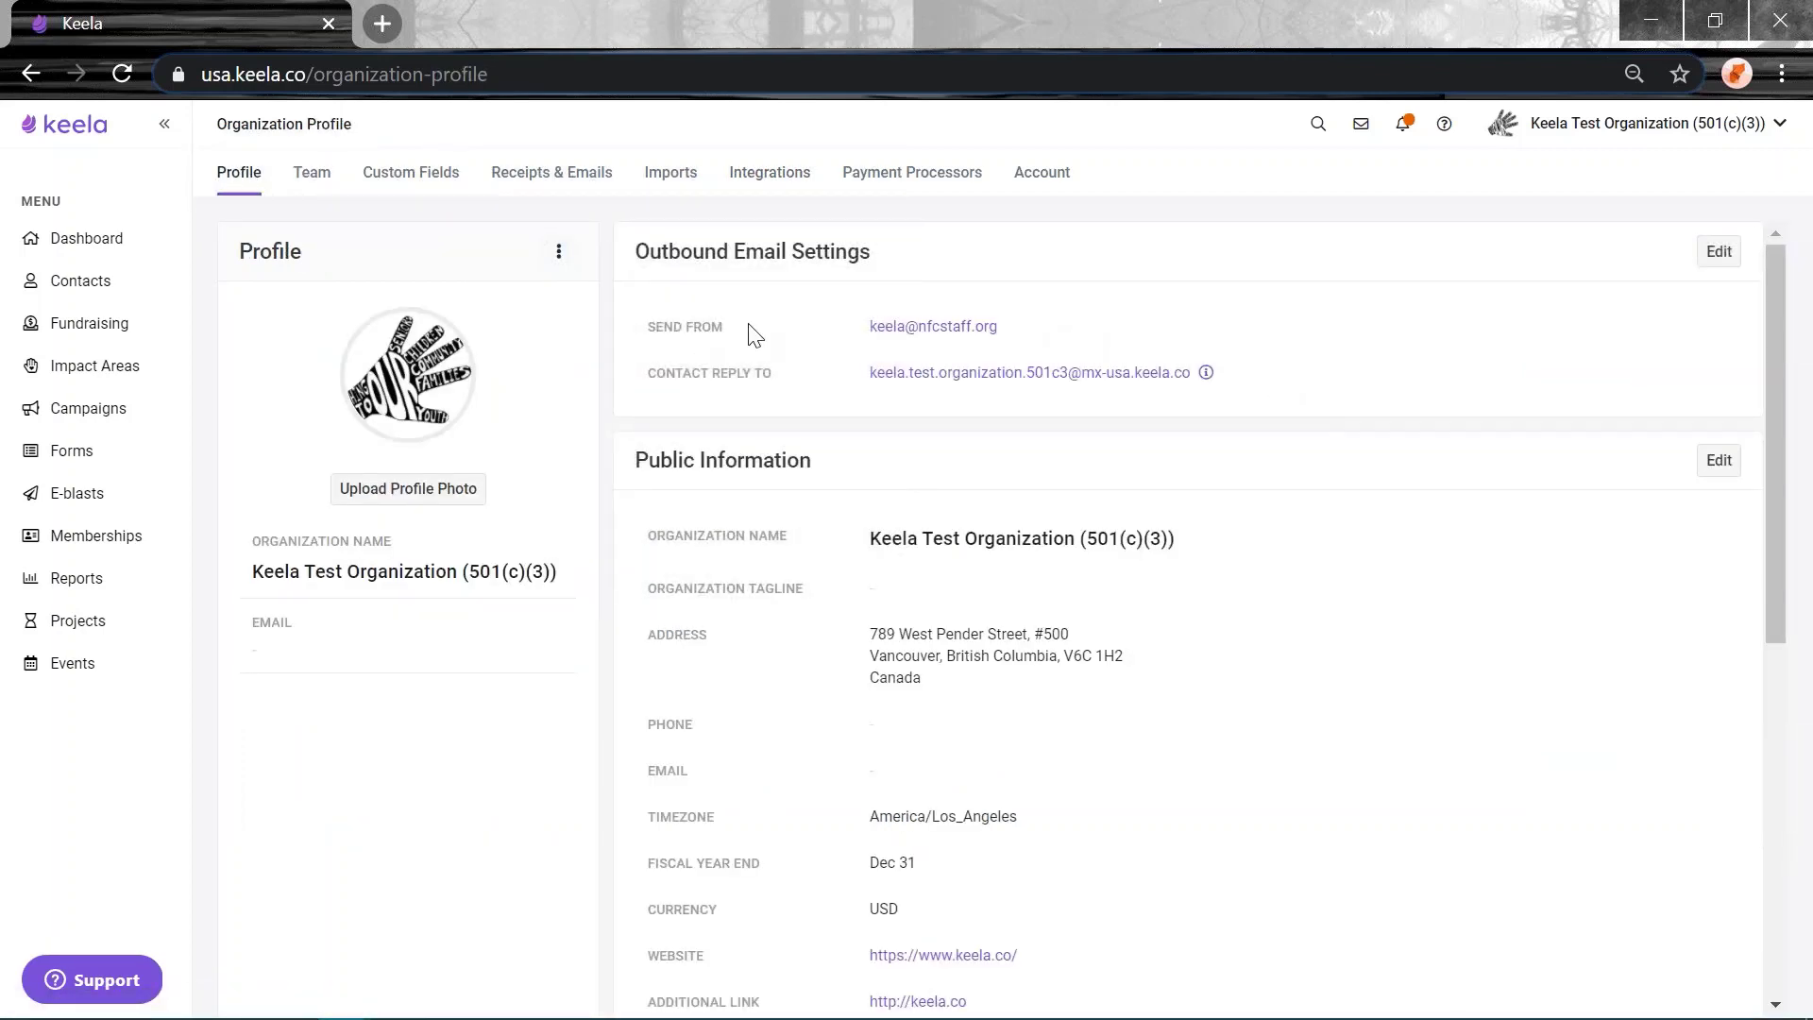
{"action": "left_click_drag", "start_coordinate": [1073, 349], "coordinate": [639, 333]}
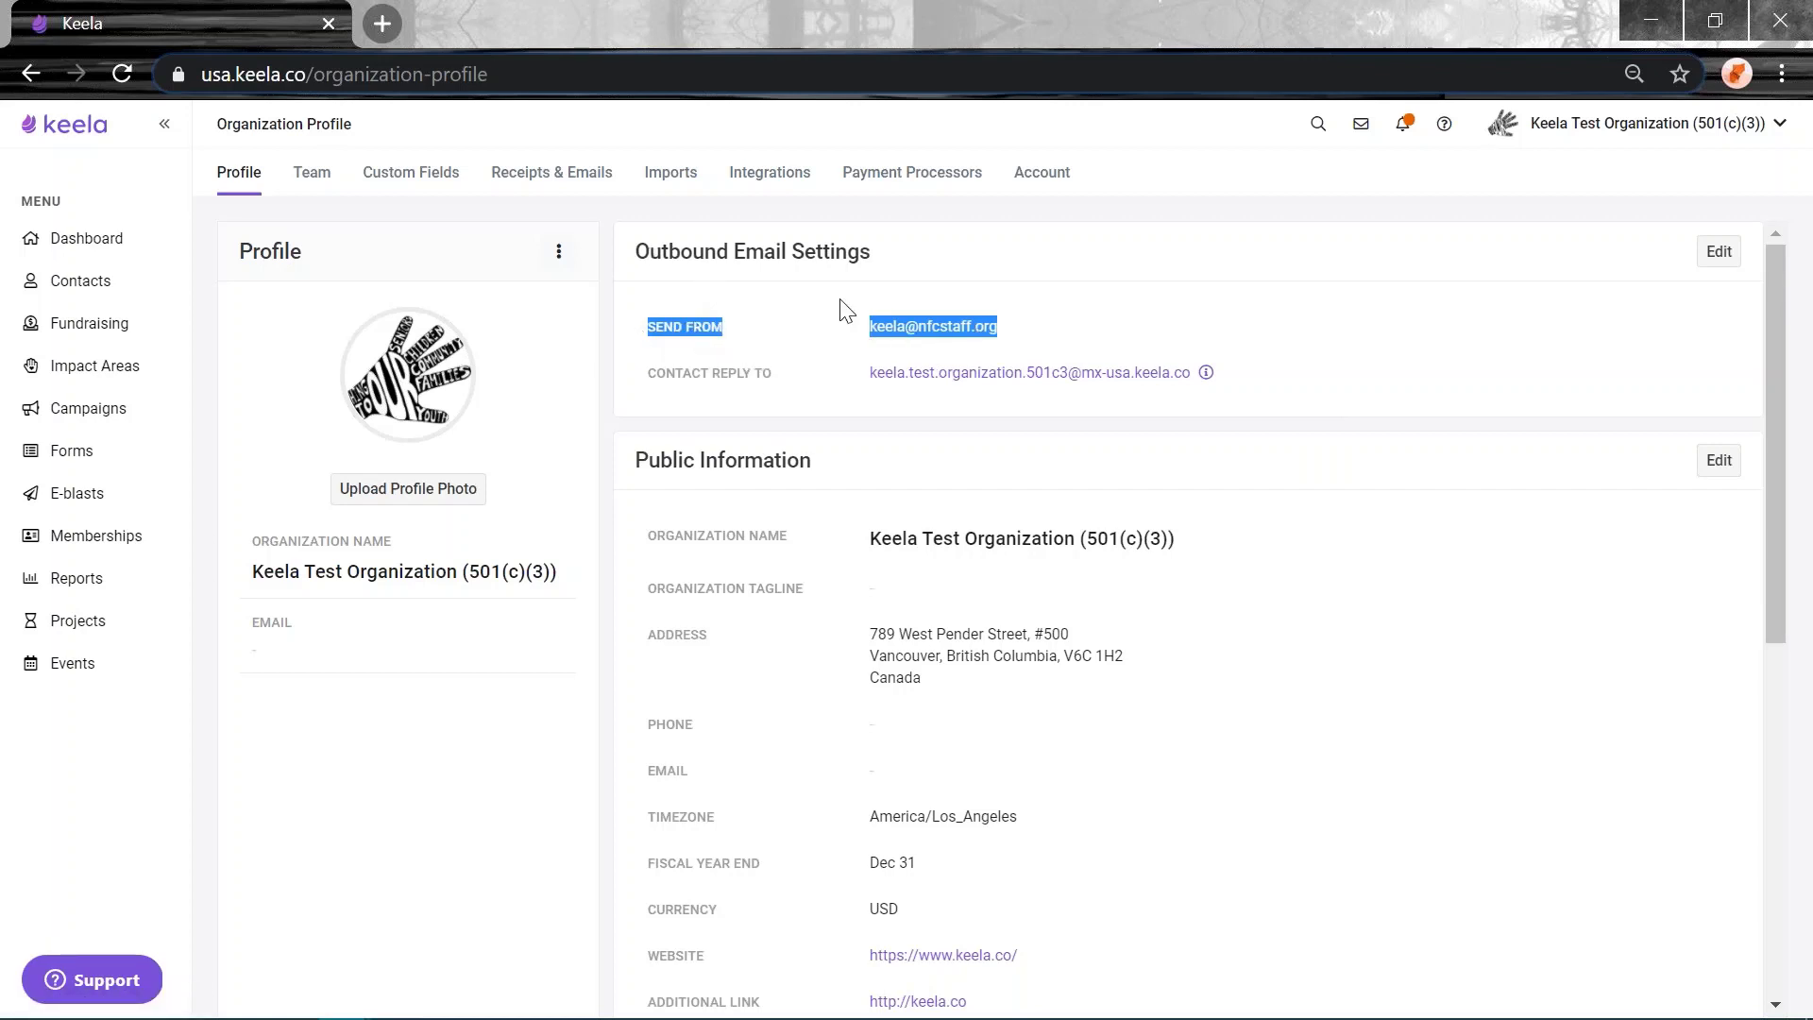
{"action": "left_click", "coordinate": [1118, 342]}
{"action": "left_click", "coordinate": [1718, 251]}
{"action": "left_click_drag", "start_coordinate": [991, 386], "coordinate": [862, 384]}
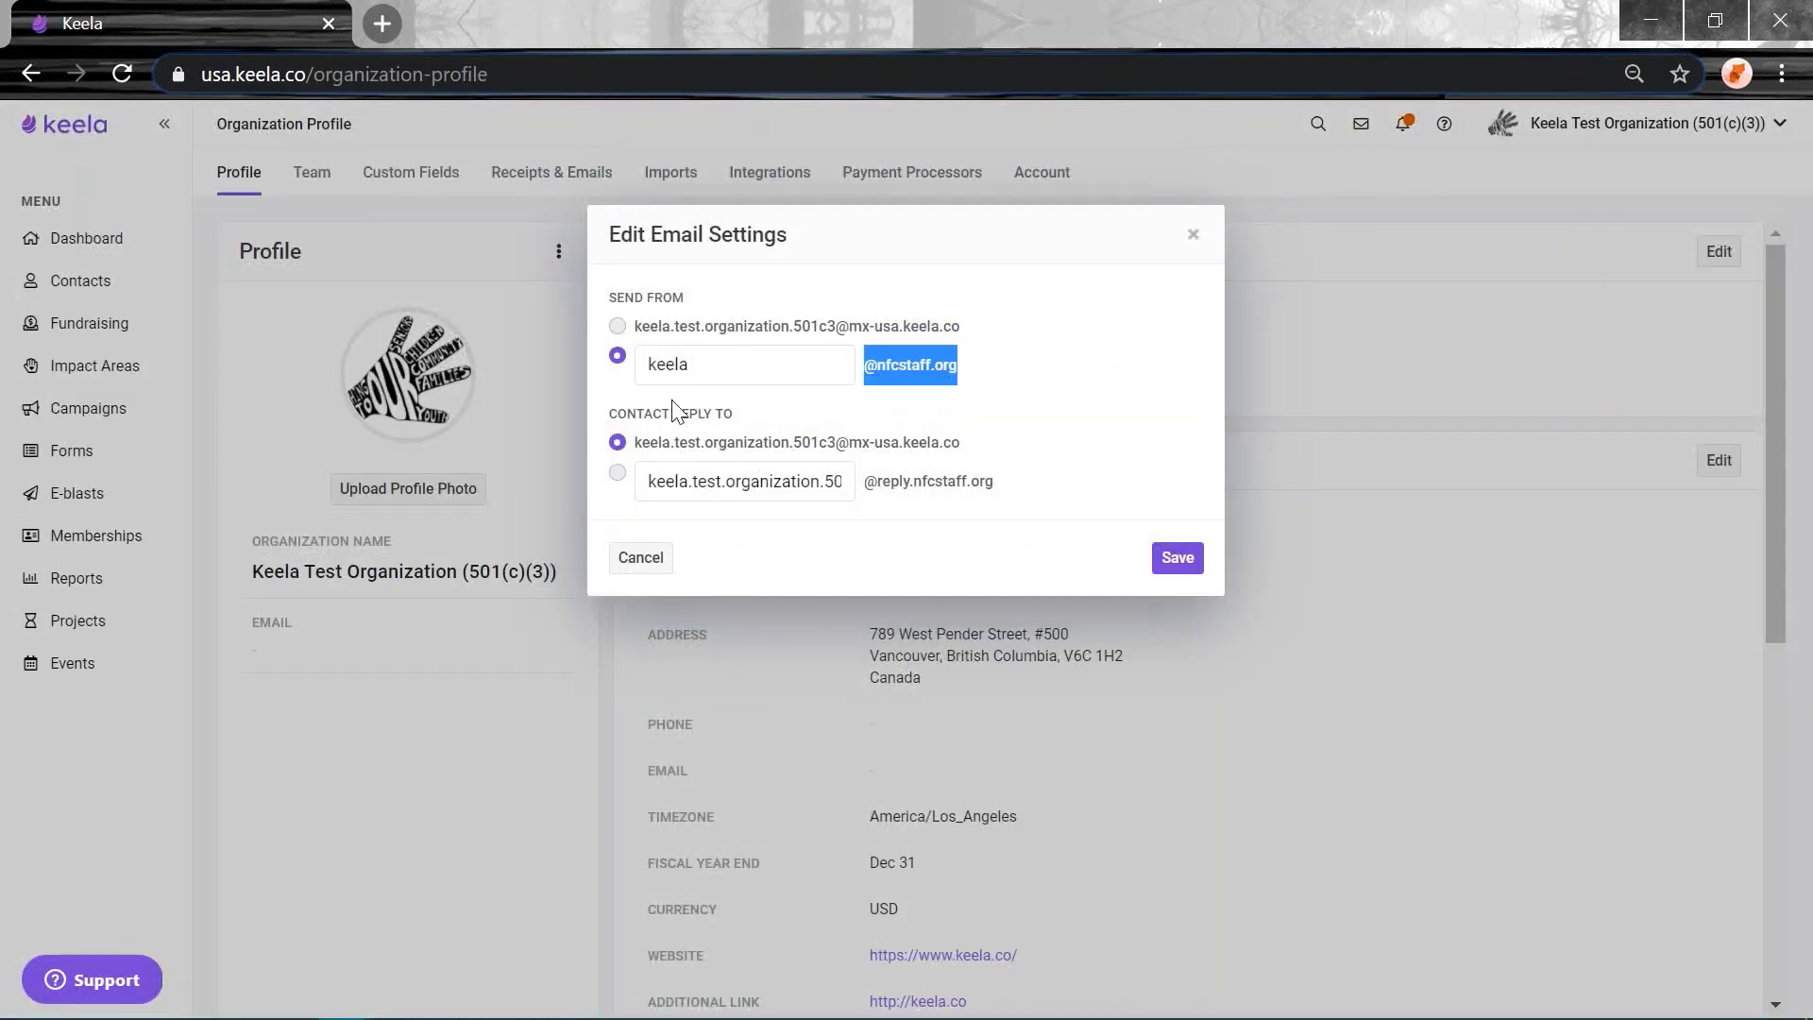
{"action": "left_click", "coordinate": [1192, 234]}
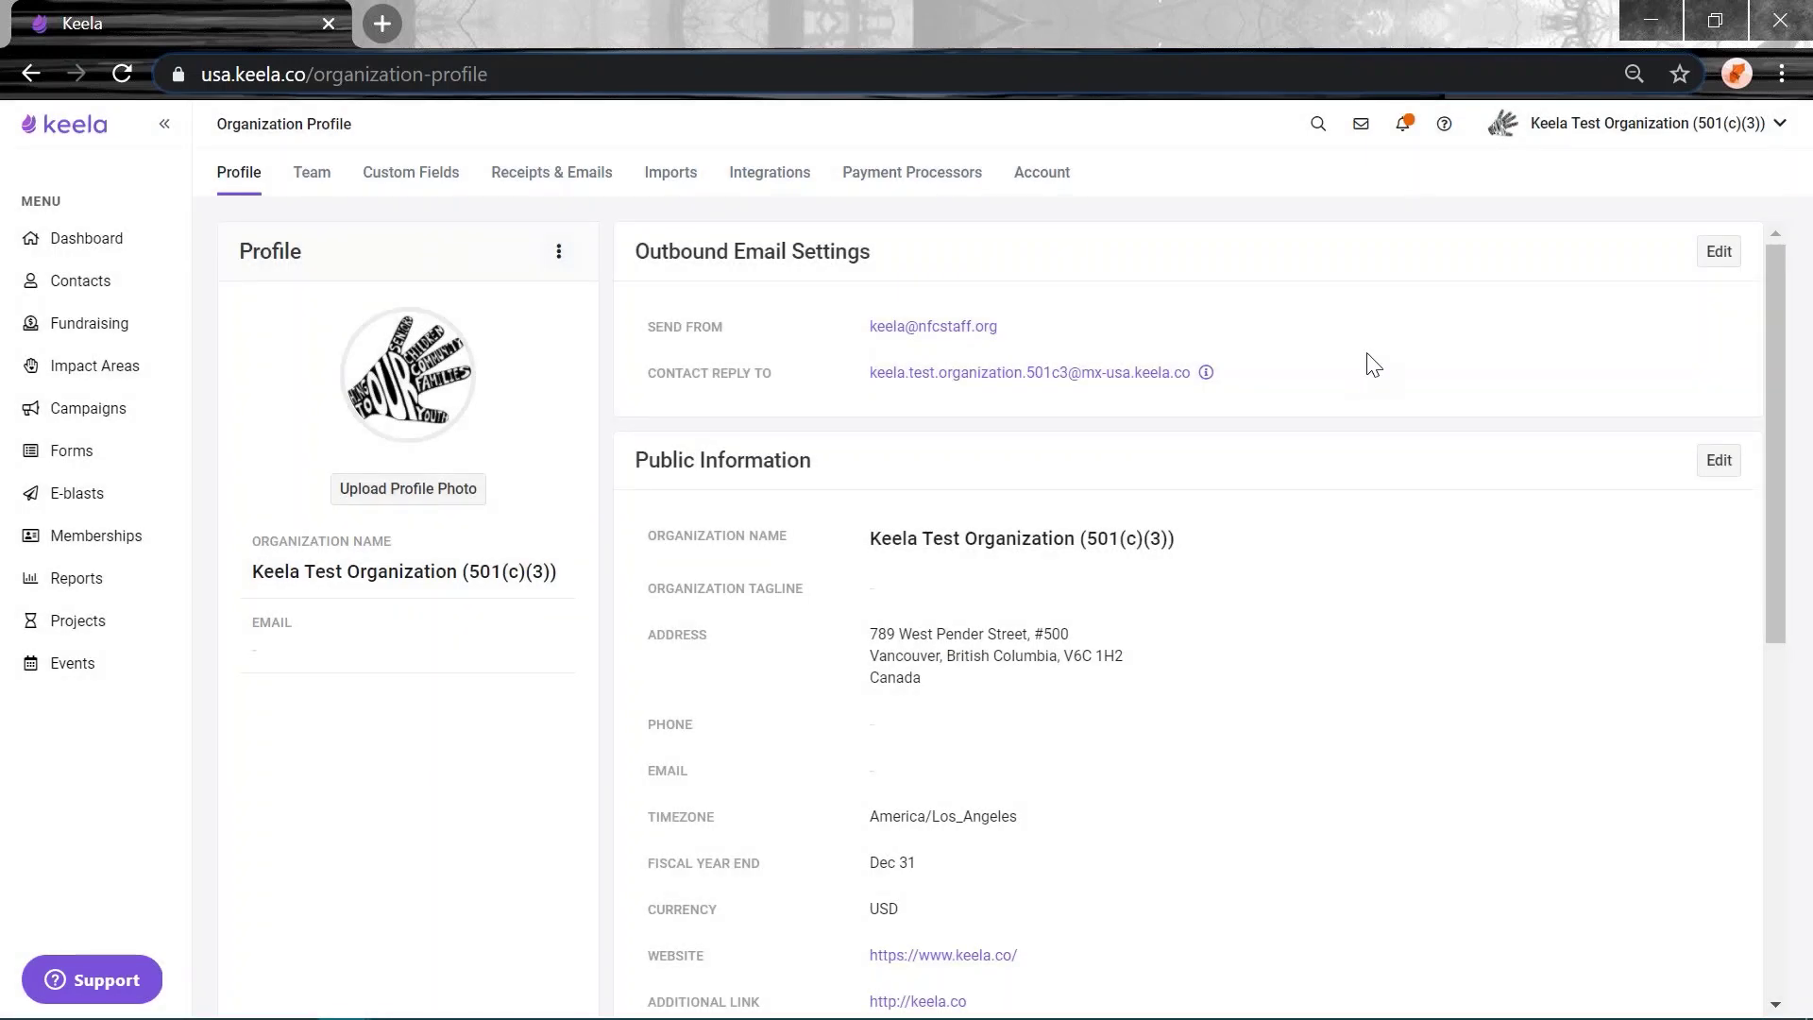
{"action": "left_click", "coordinate": [78, 493]}
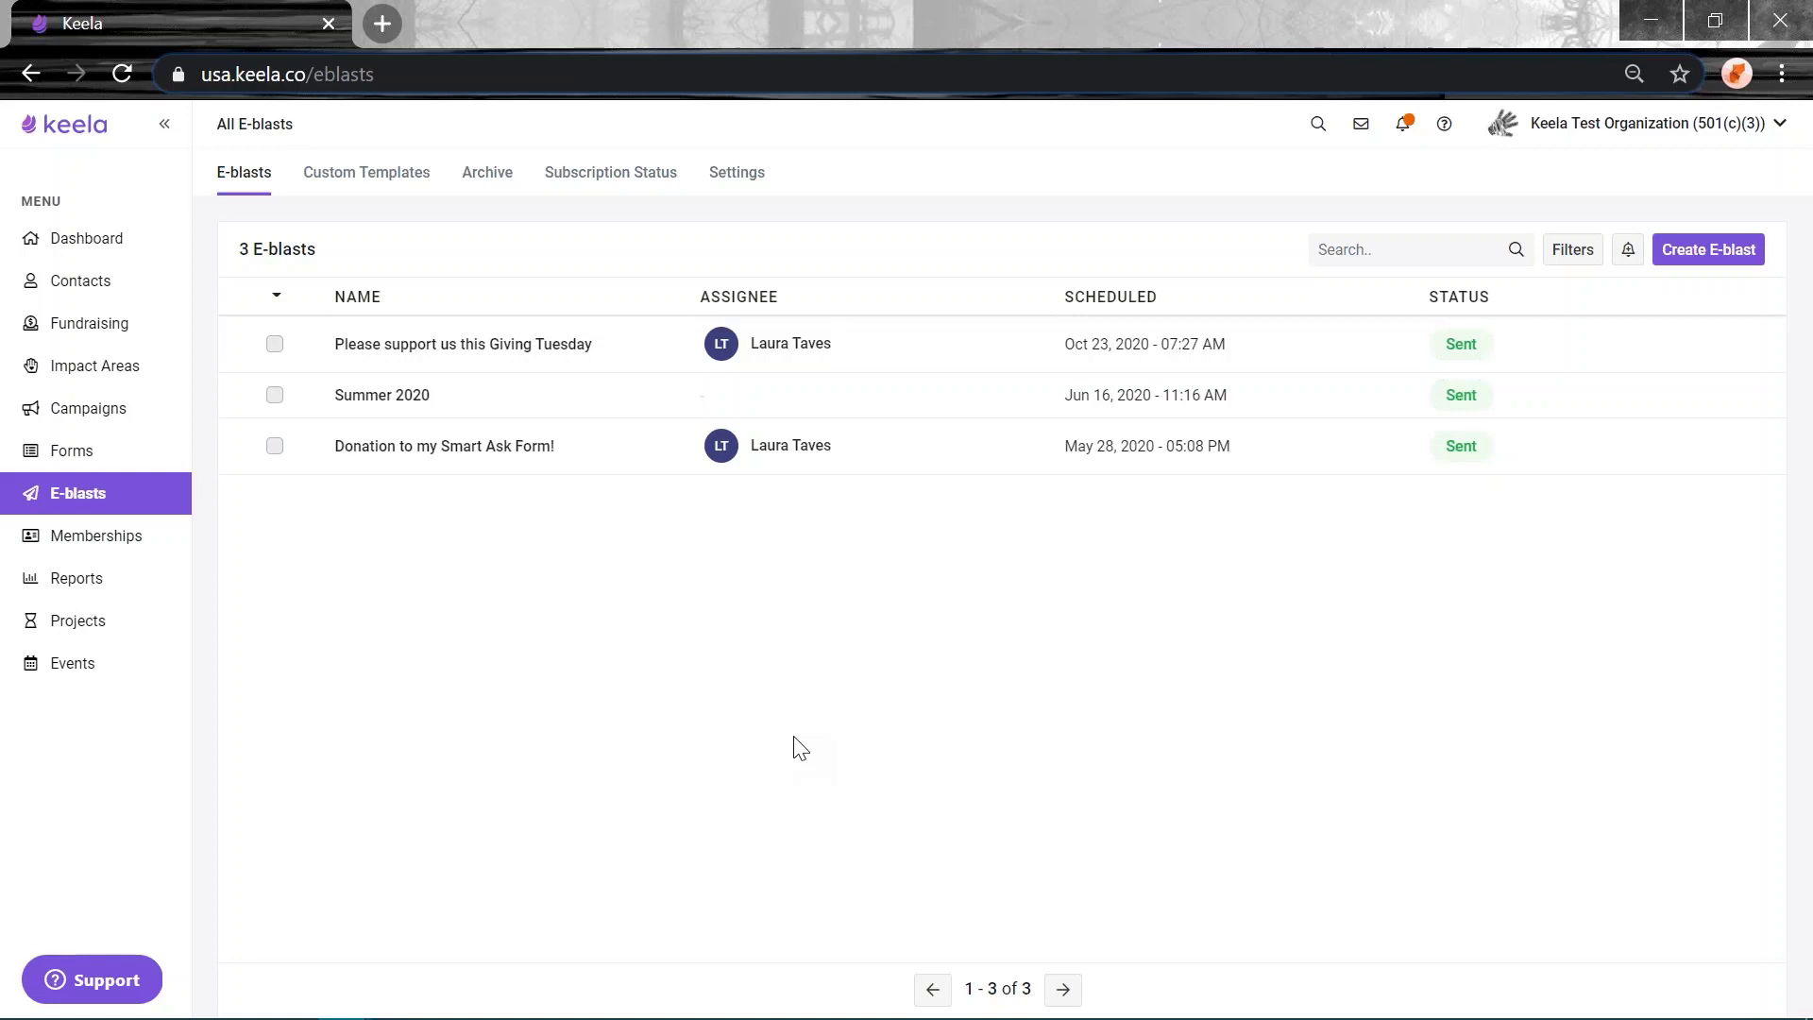
Export the Giving Tuesday e-blast as a PDF and download it.
{"action": "left_click", "coordinate": [563, 348]}
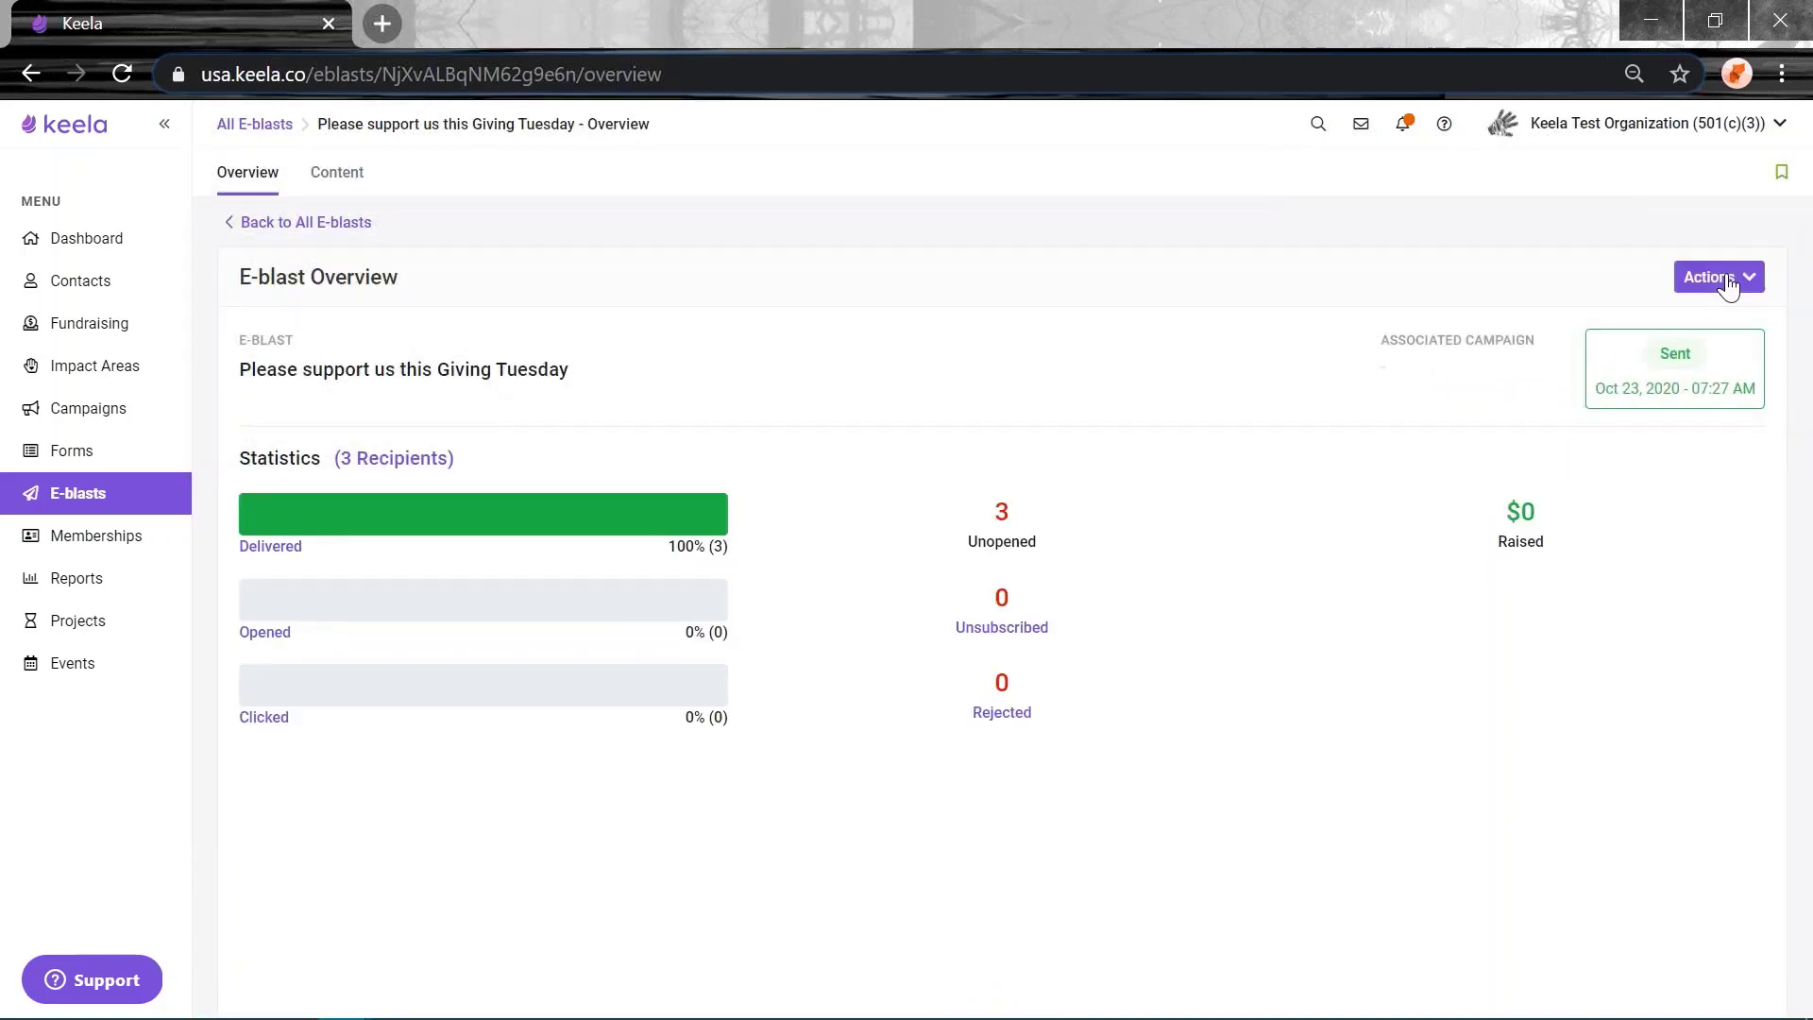
{"action": "left_click", "coordinate": [1726, 277]}
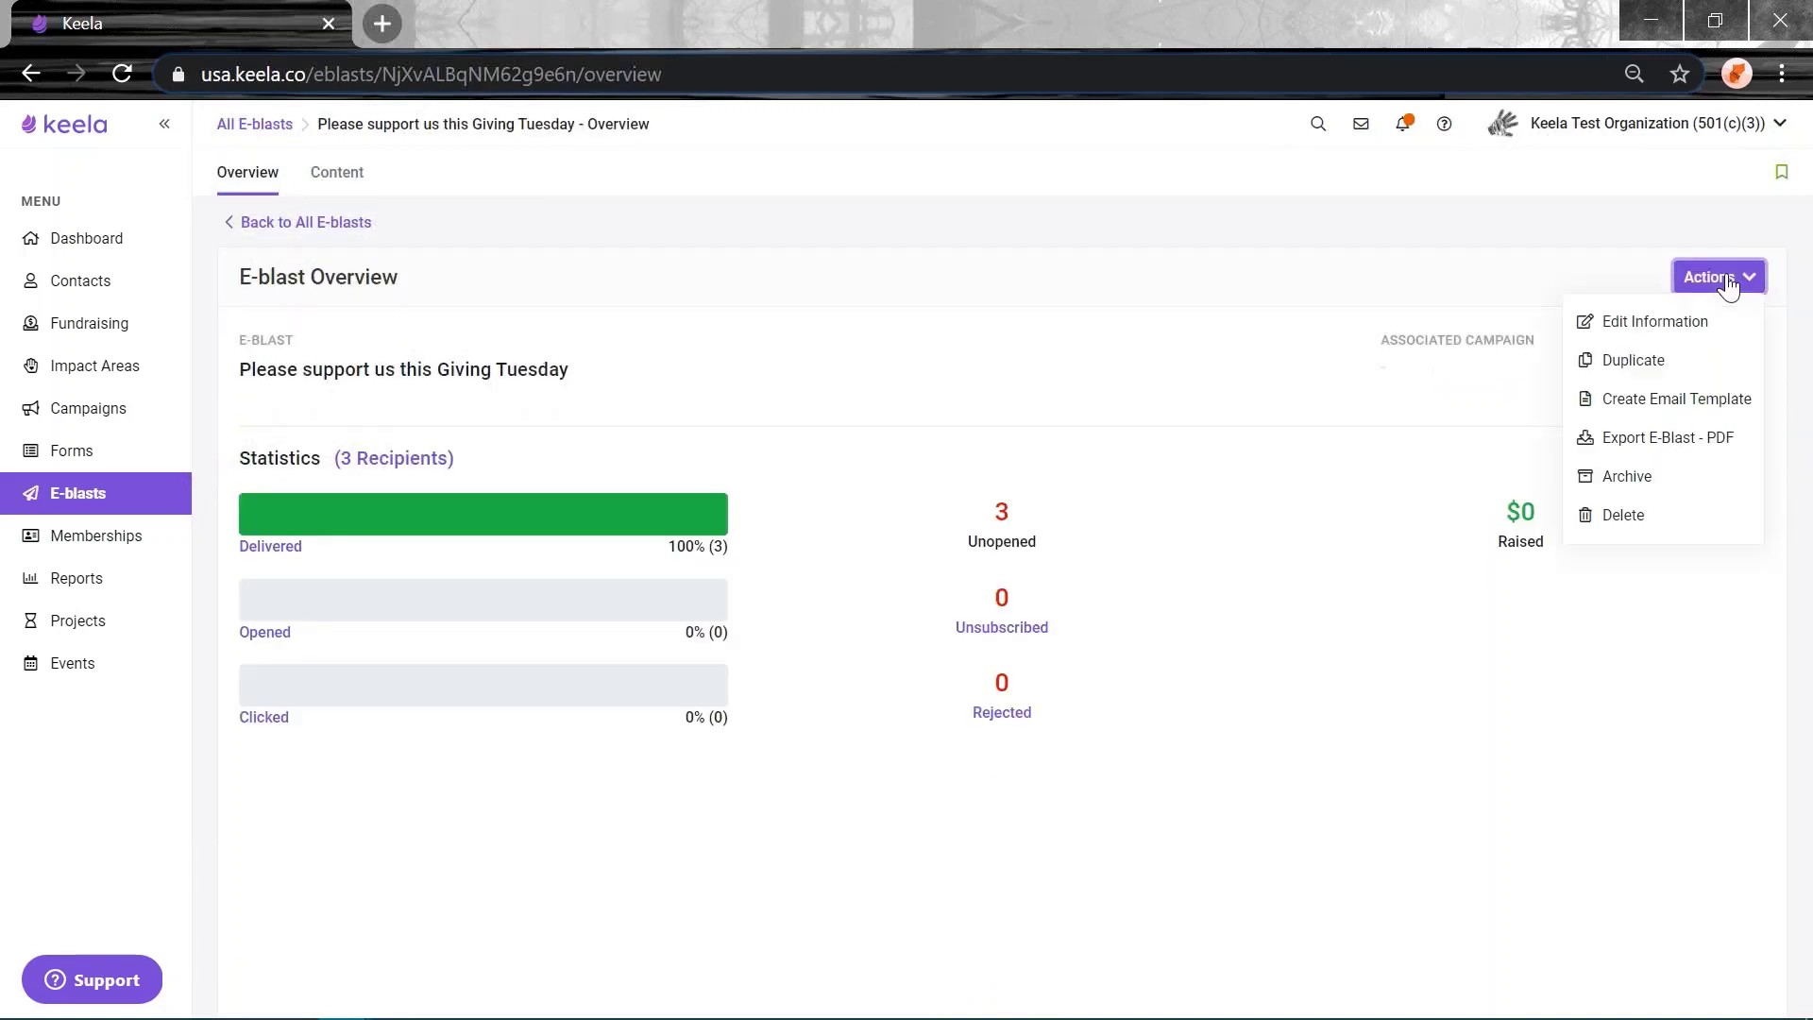
{"action": "left_click", "coordinate": [1654, 442]}
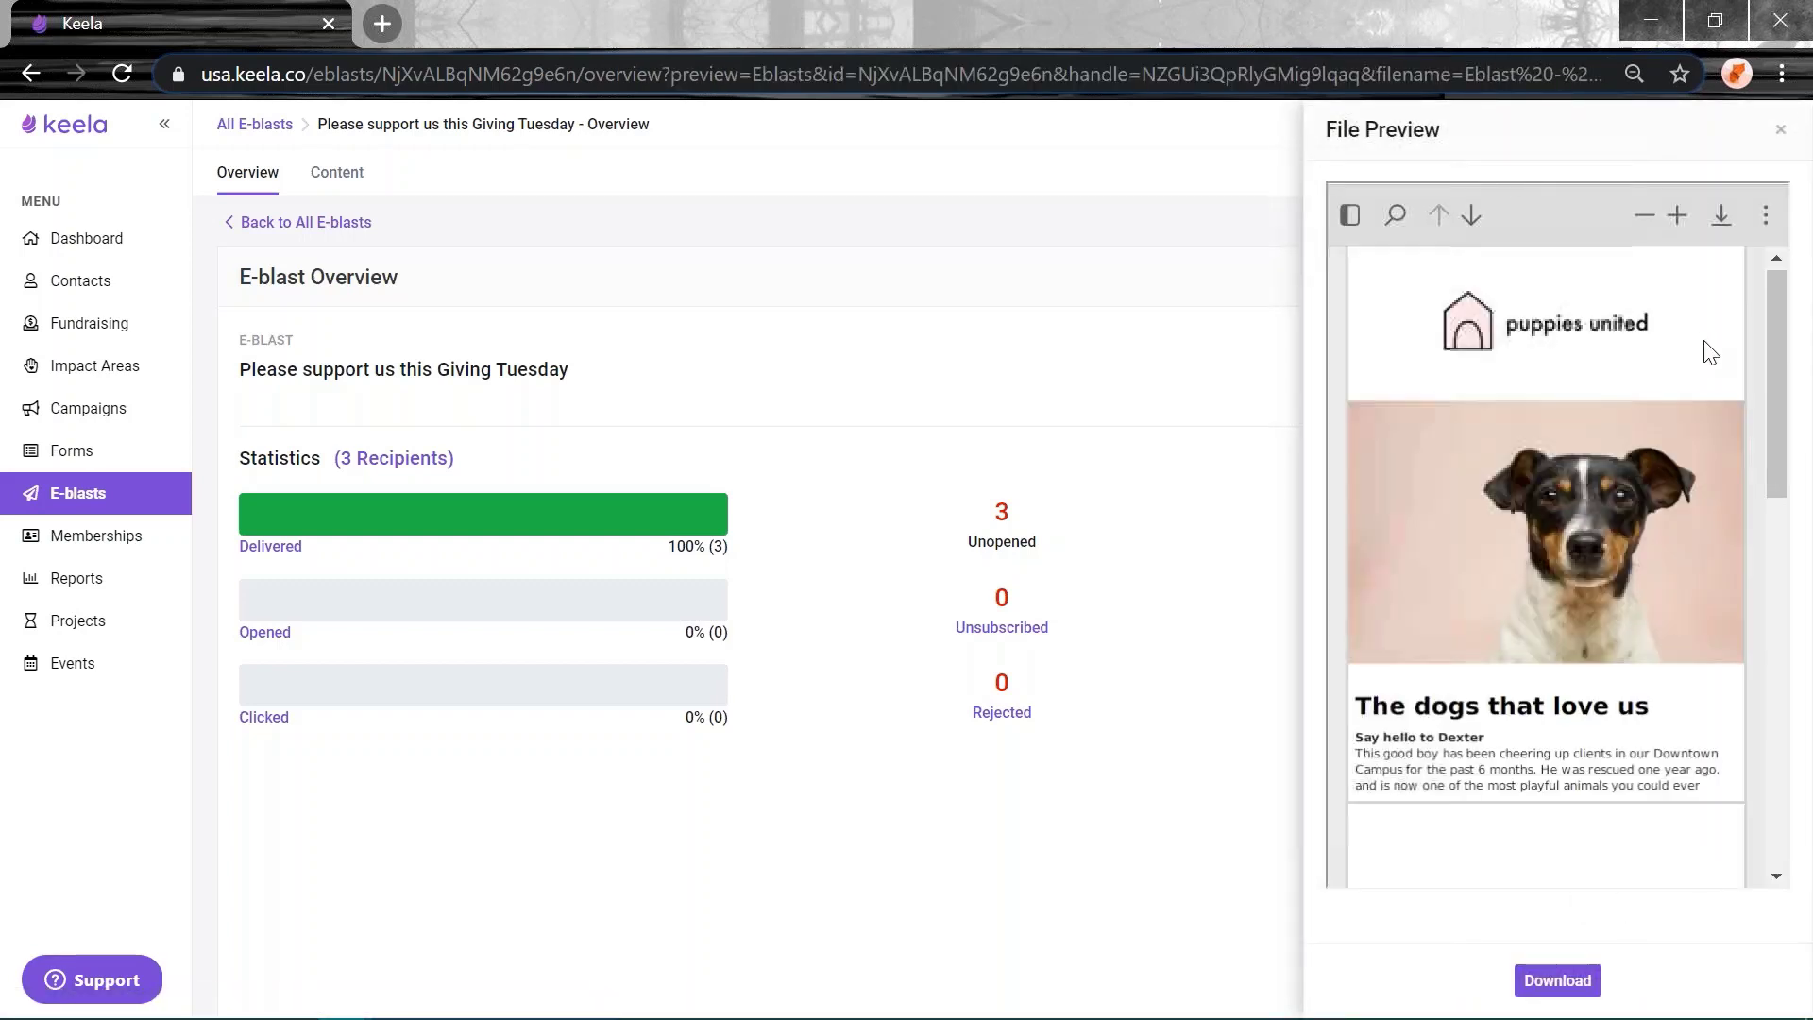
{"action": "left_click_drag", "start_coordinate": [1777, 313], "coordinate": [1605, 414]}
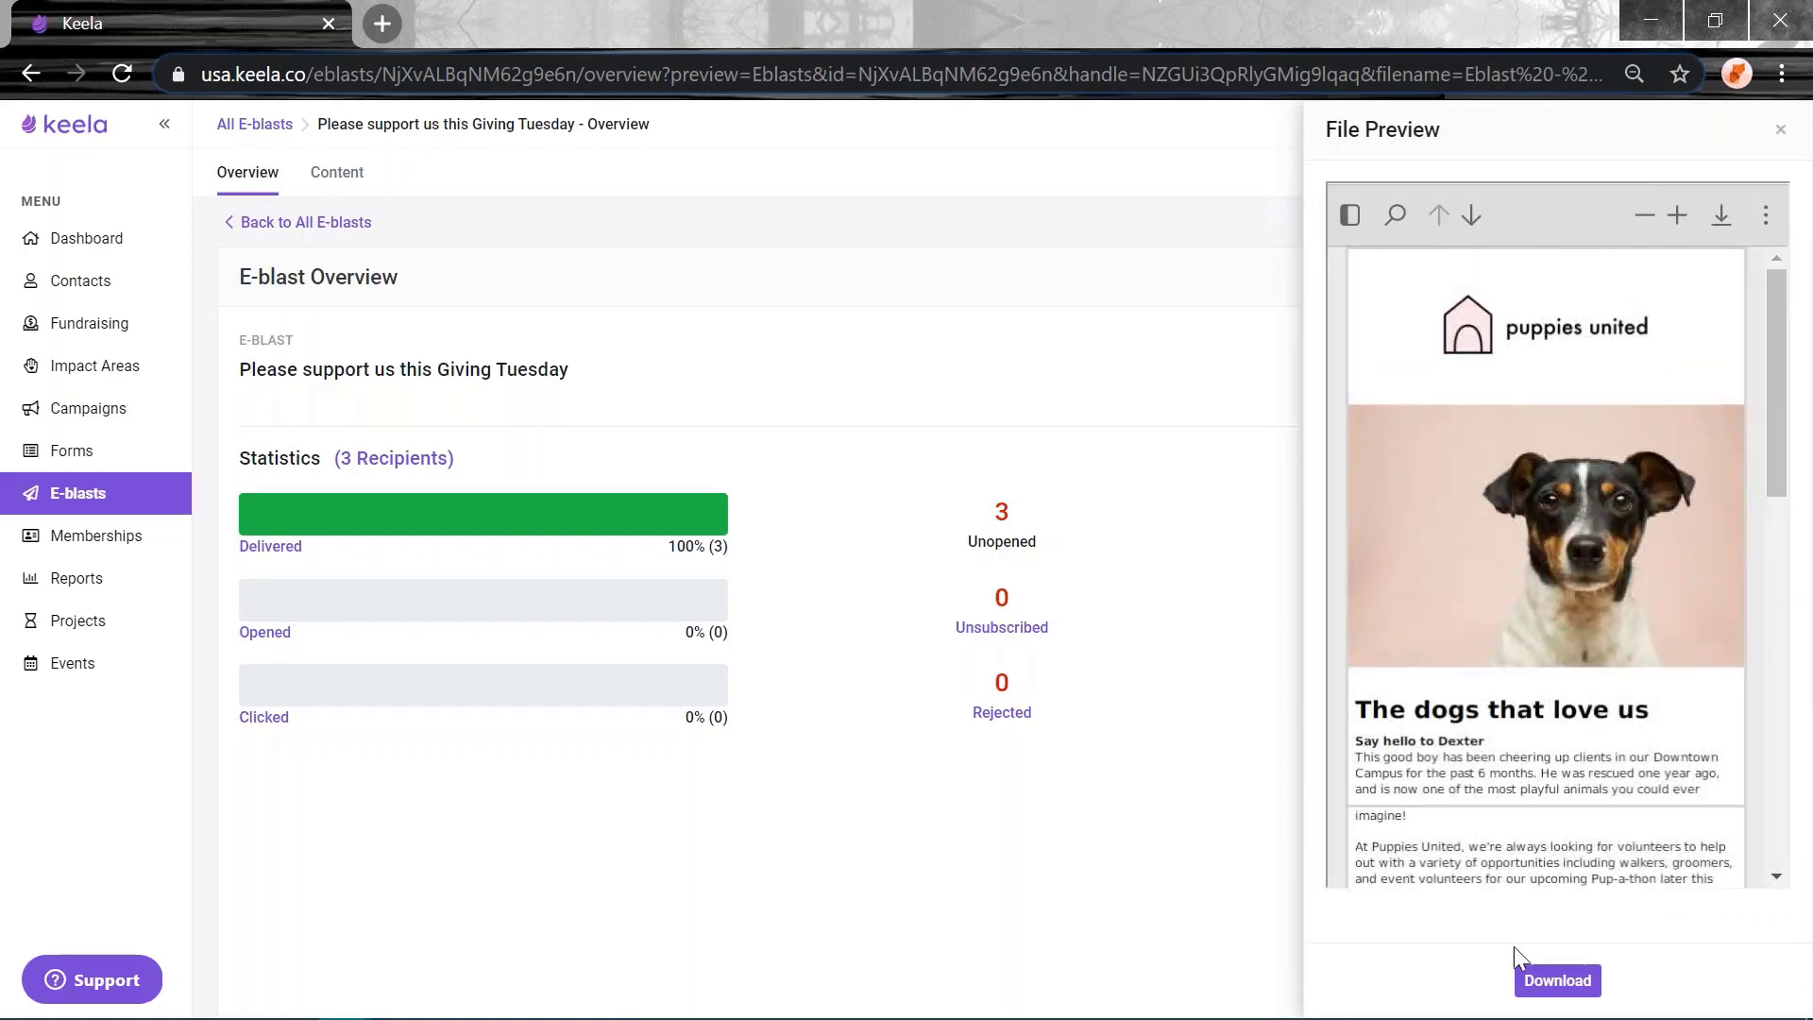
{"action": "left_click", "coordinate": [1548, 980]}
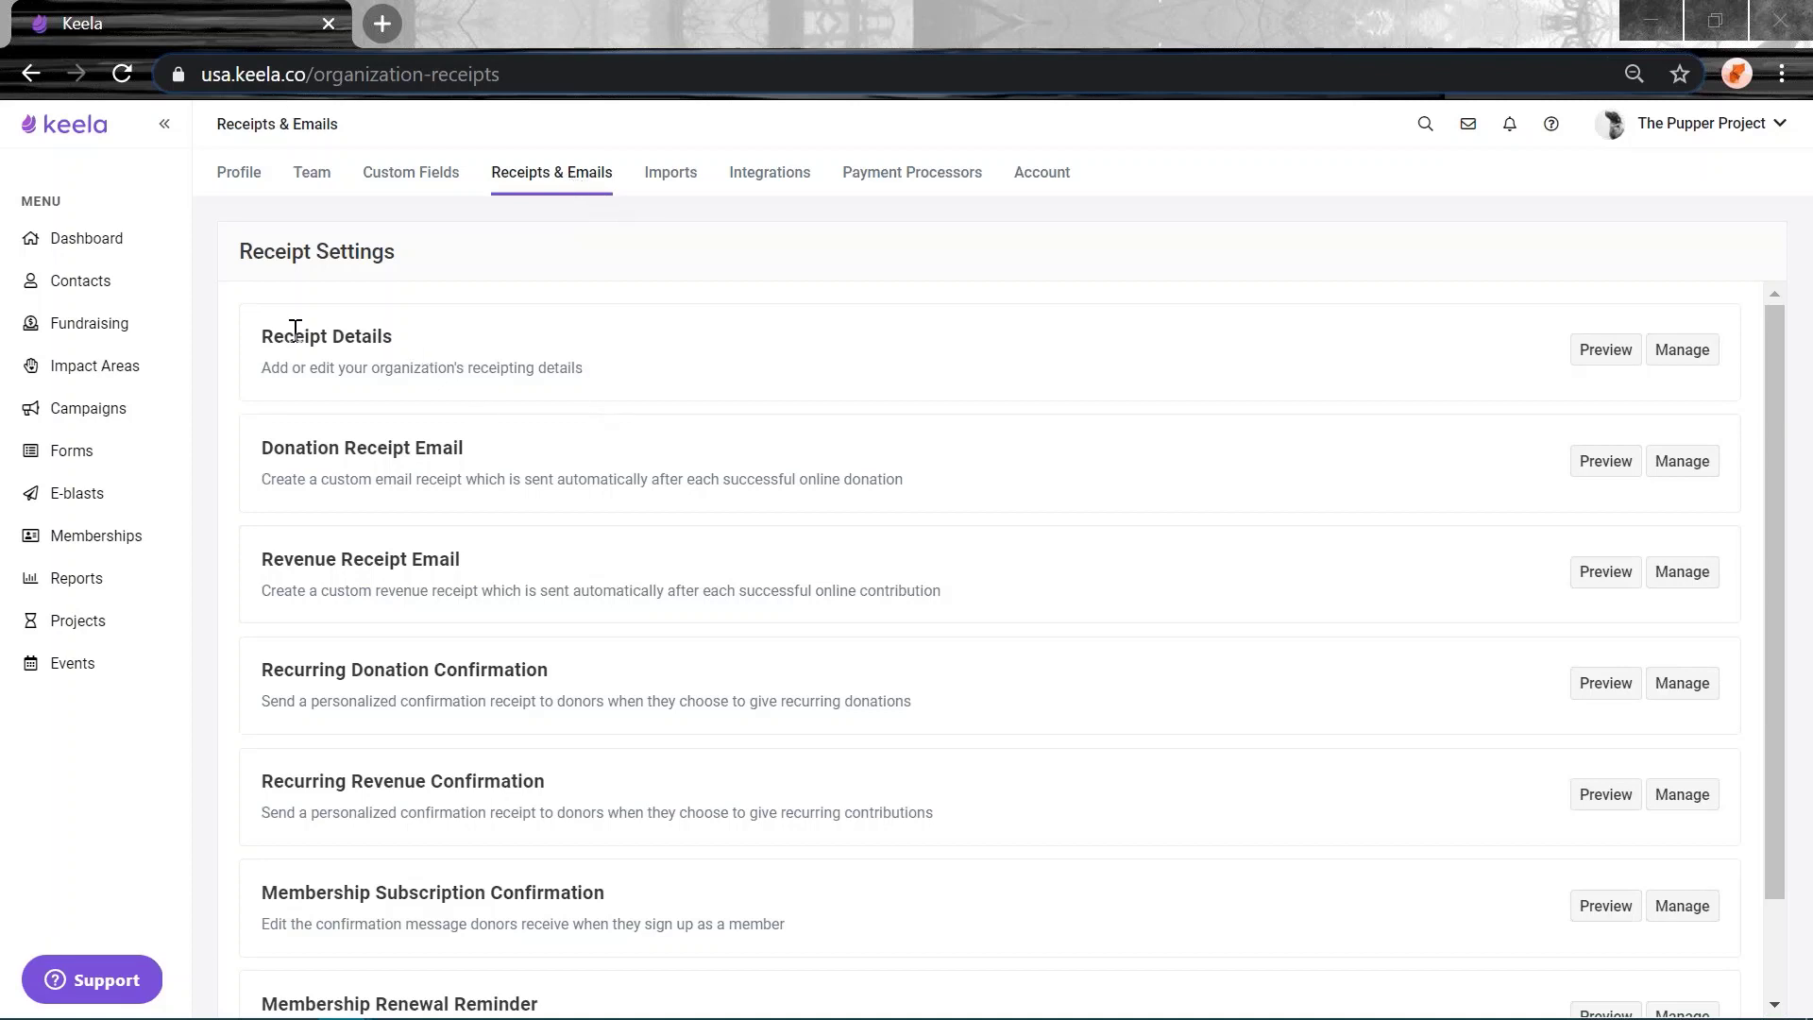
Upload the pumpkin photo as the receipt logo, resize it to 108 px height, and save.
{"action": "left_click", "coordinate": [1695, 349]}
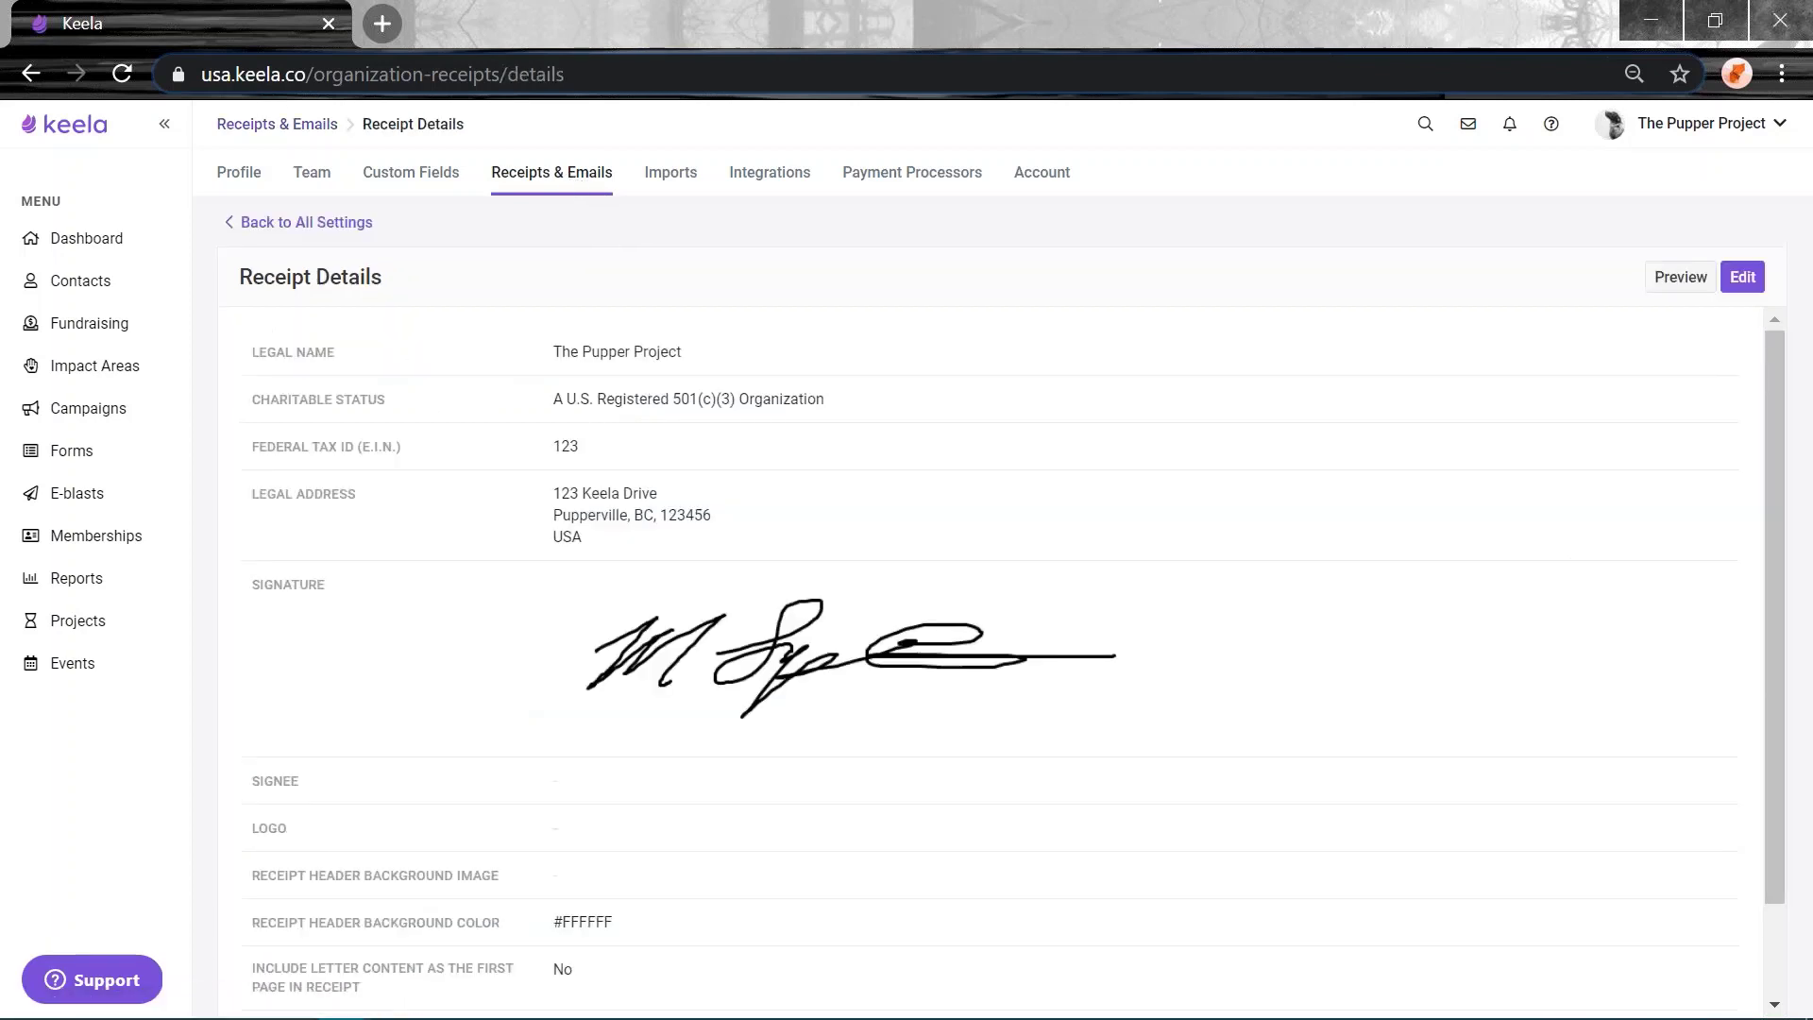
{"action": "left_click", "coordinate": [1742, 276]}
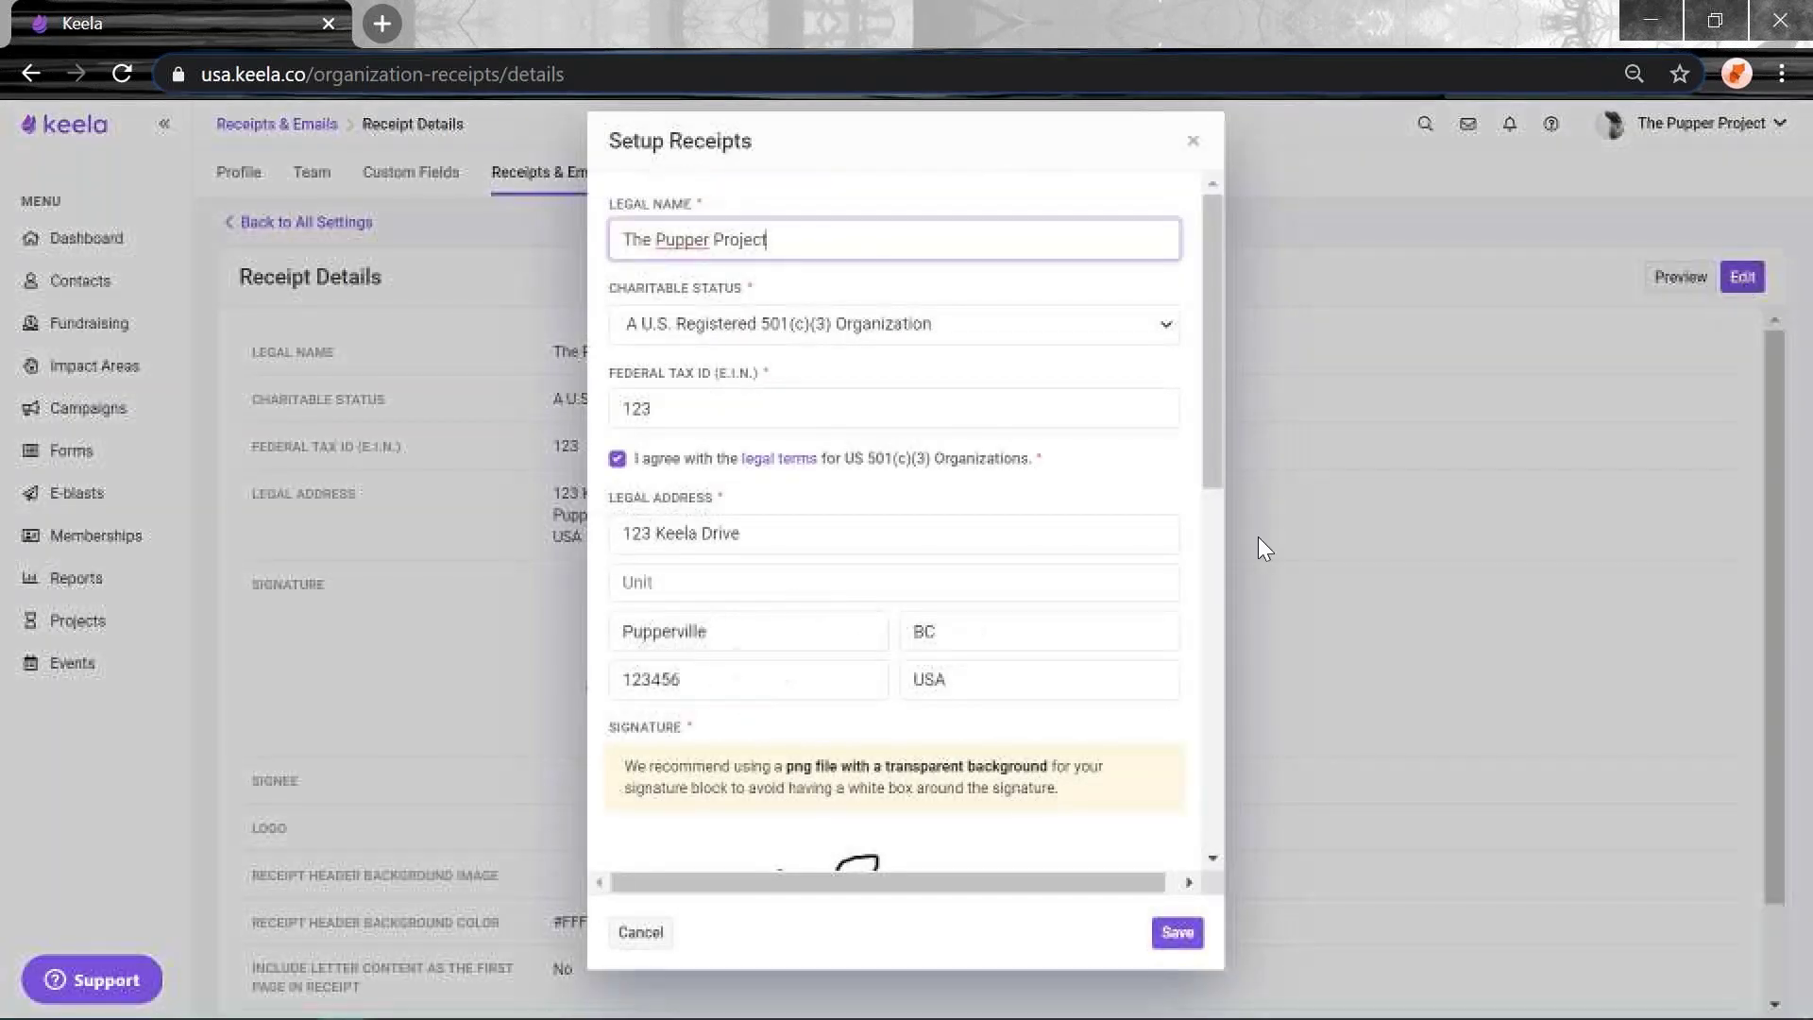
{"action": "scroll", "coordinate": [902, 614], "scroll_direction": "down", "scroll_amount": 5}
{"action": "scroll", "coordinate": [901, 614], "scroll_direction": "down", "scroll_amount": 4}
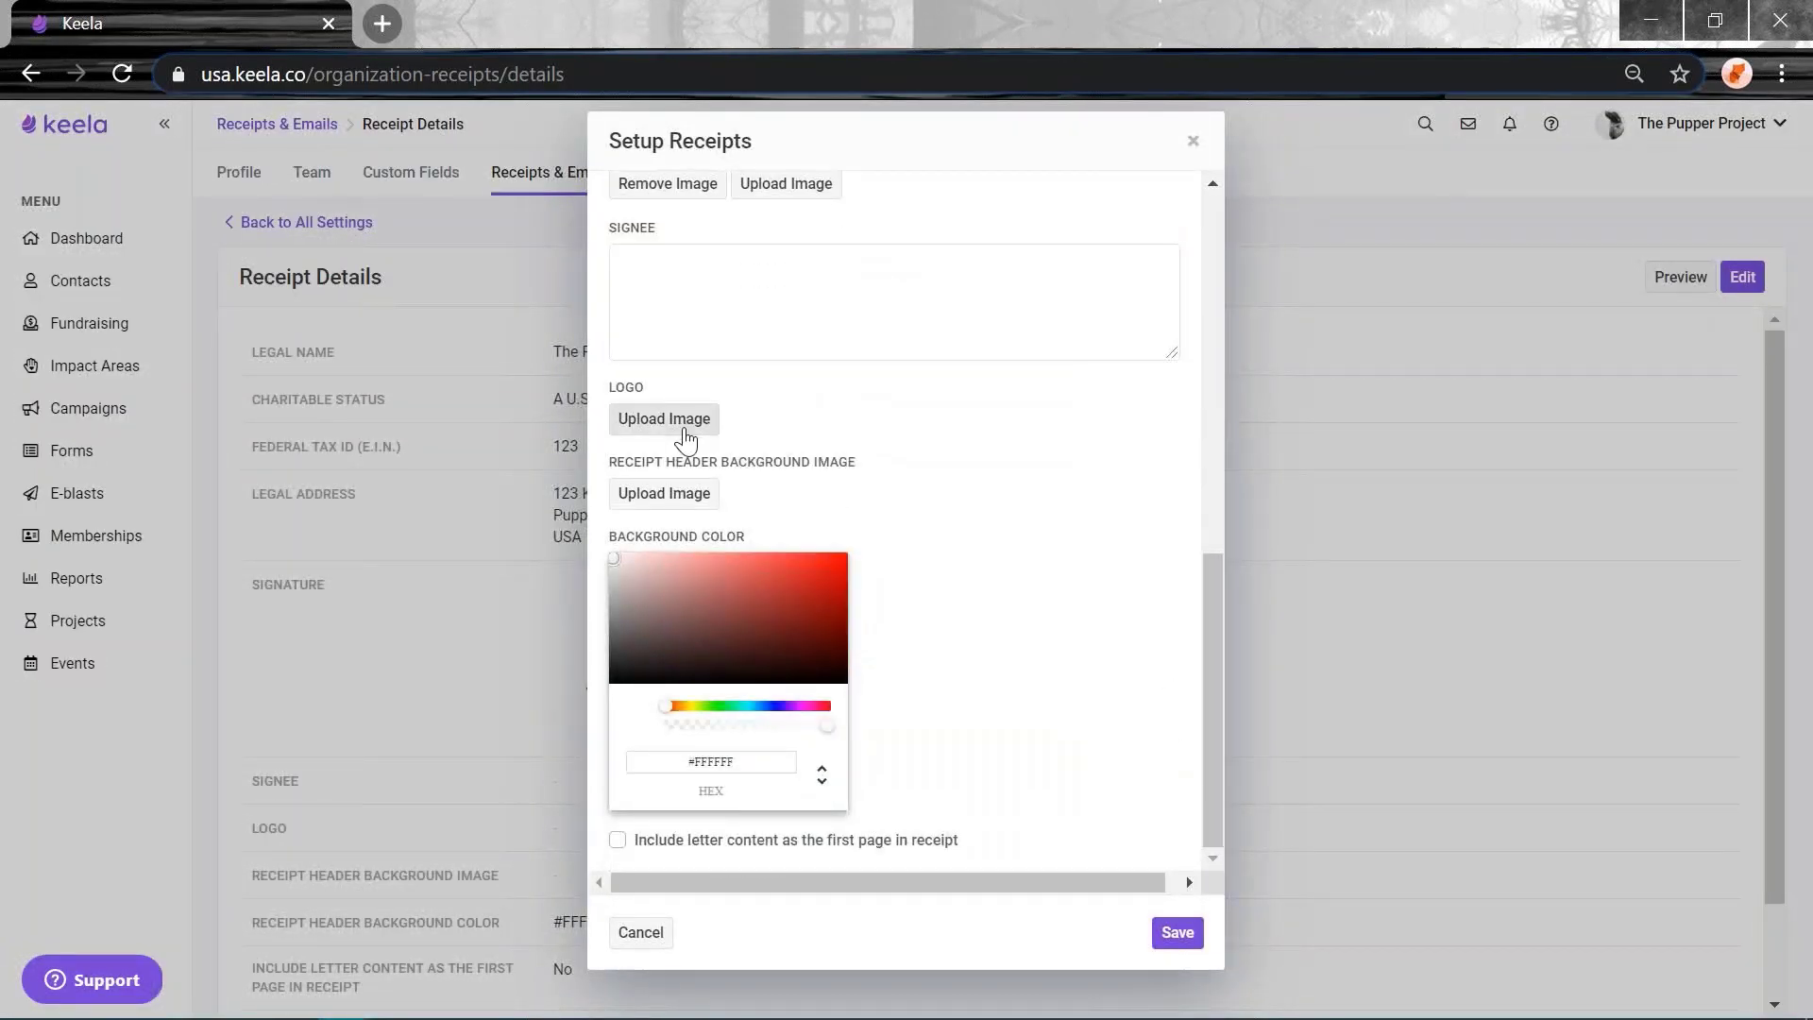
{"action": "left_click", "coordinate": [680, 433]}
{"action": "left_click", "coordinate": [954, 569]}
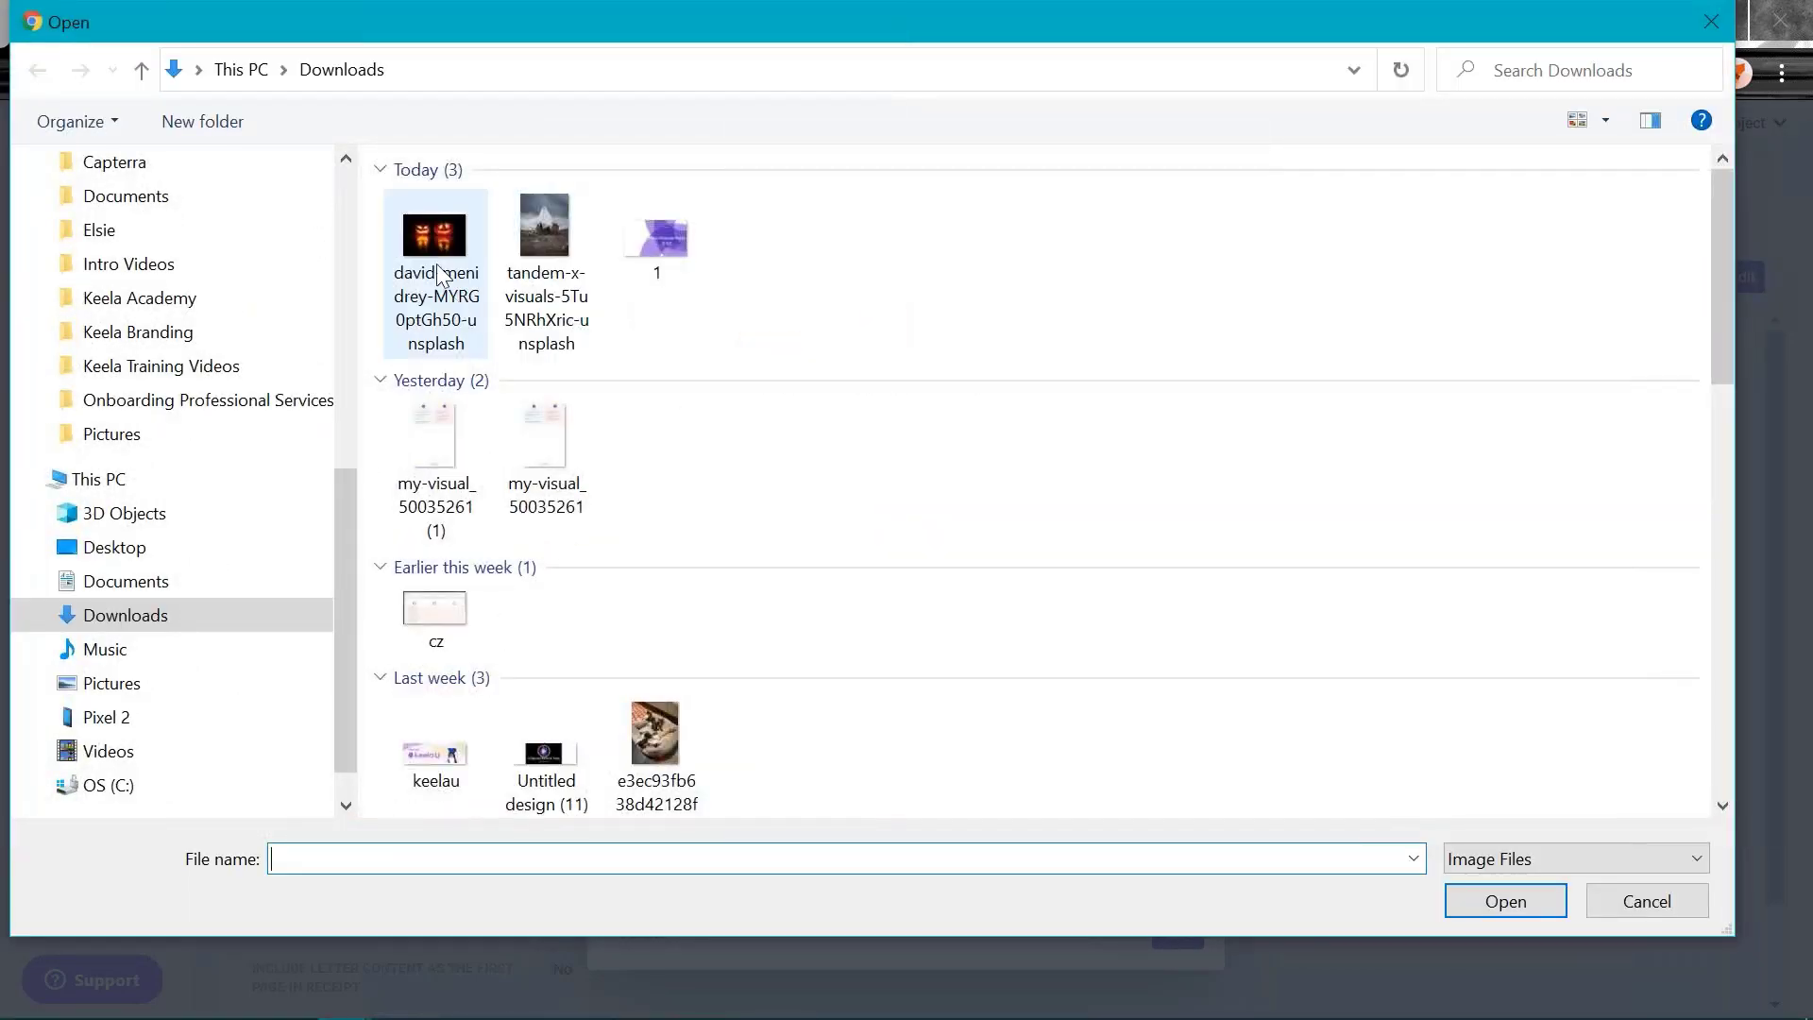
{"action": "double_click", "coordinate": [437, 247]}
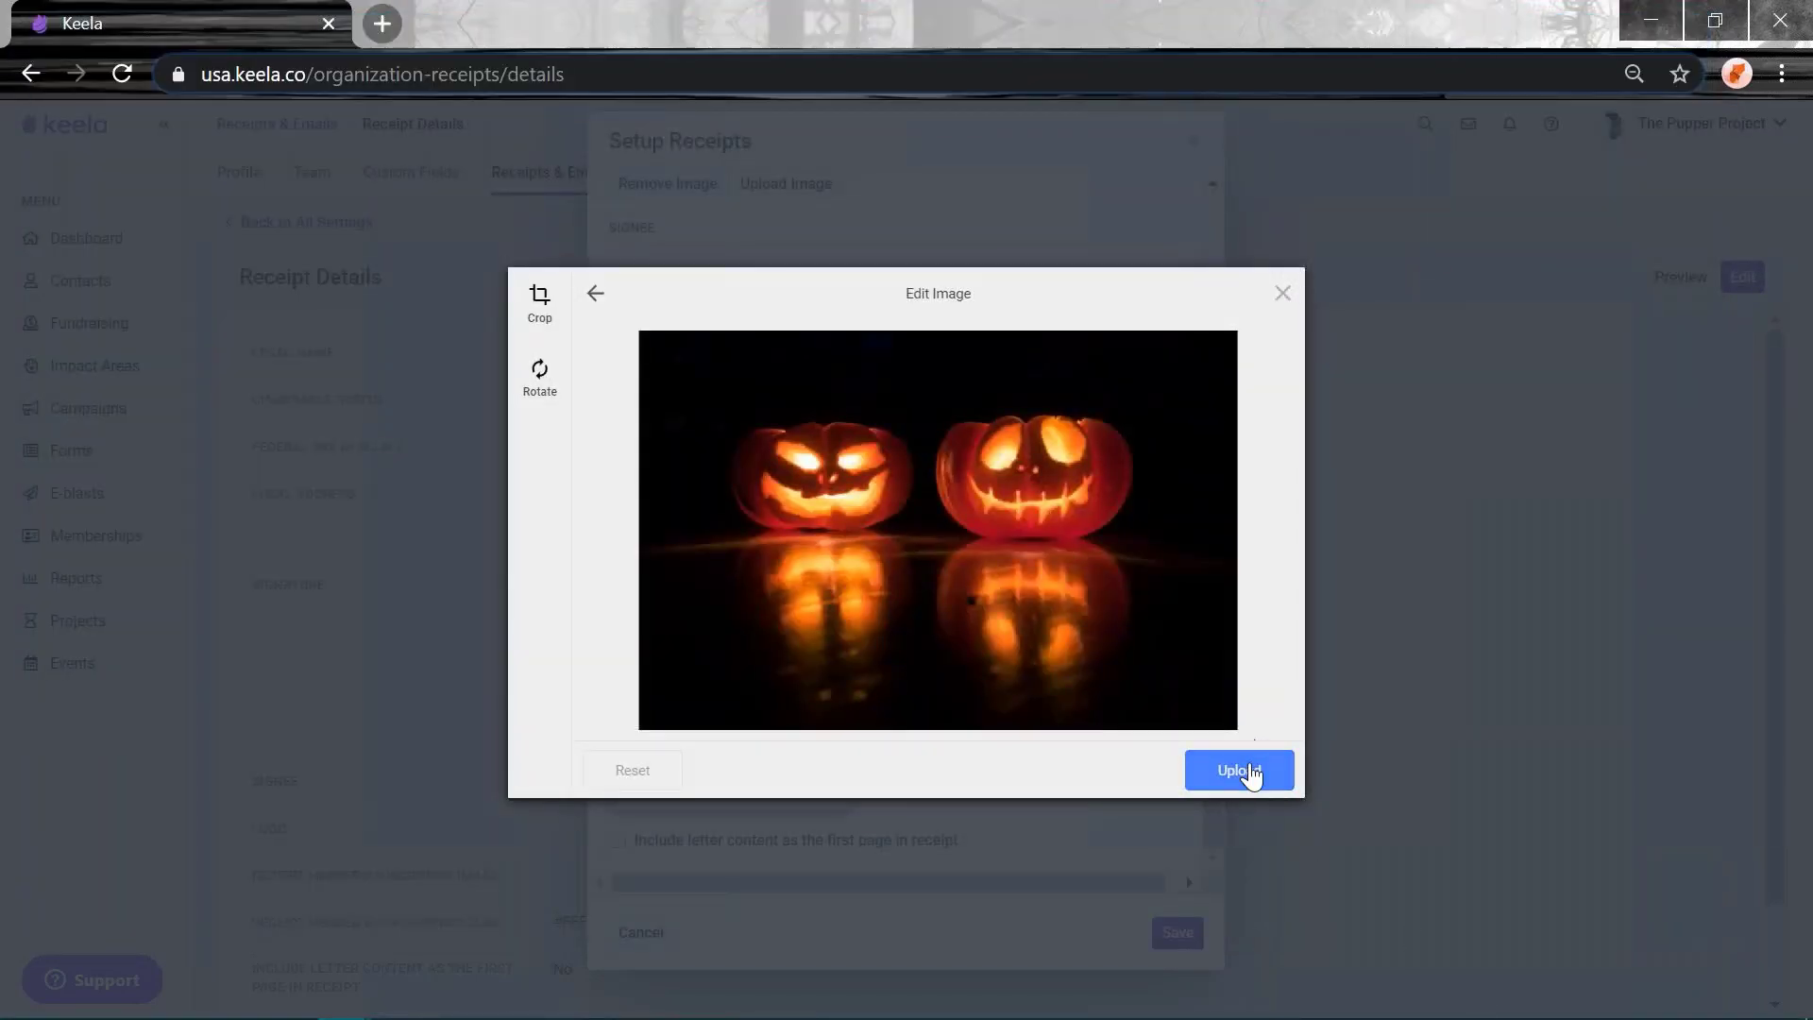
{"action": "left_click", "coordinate": [1245, 772]}
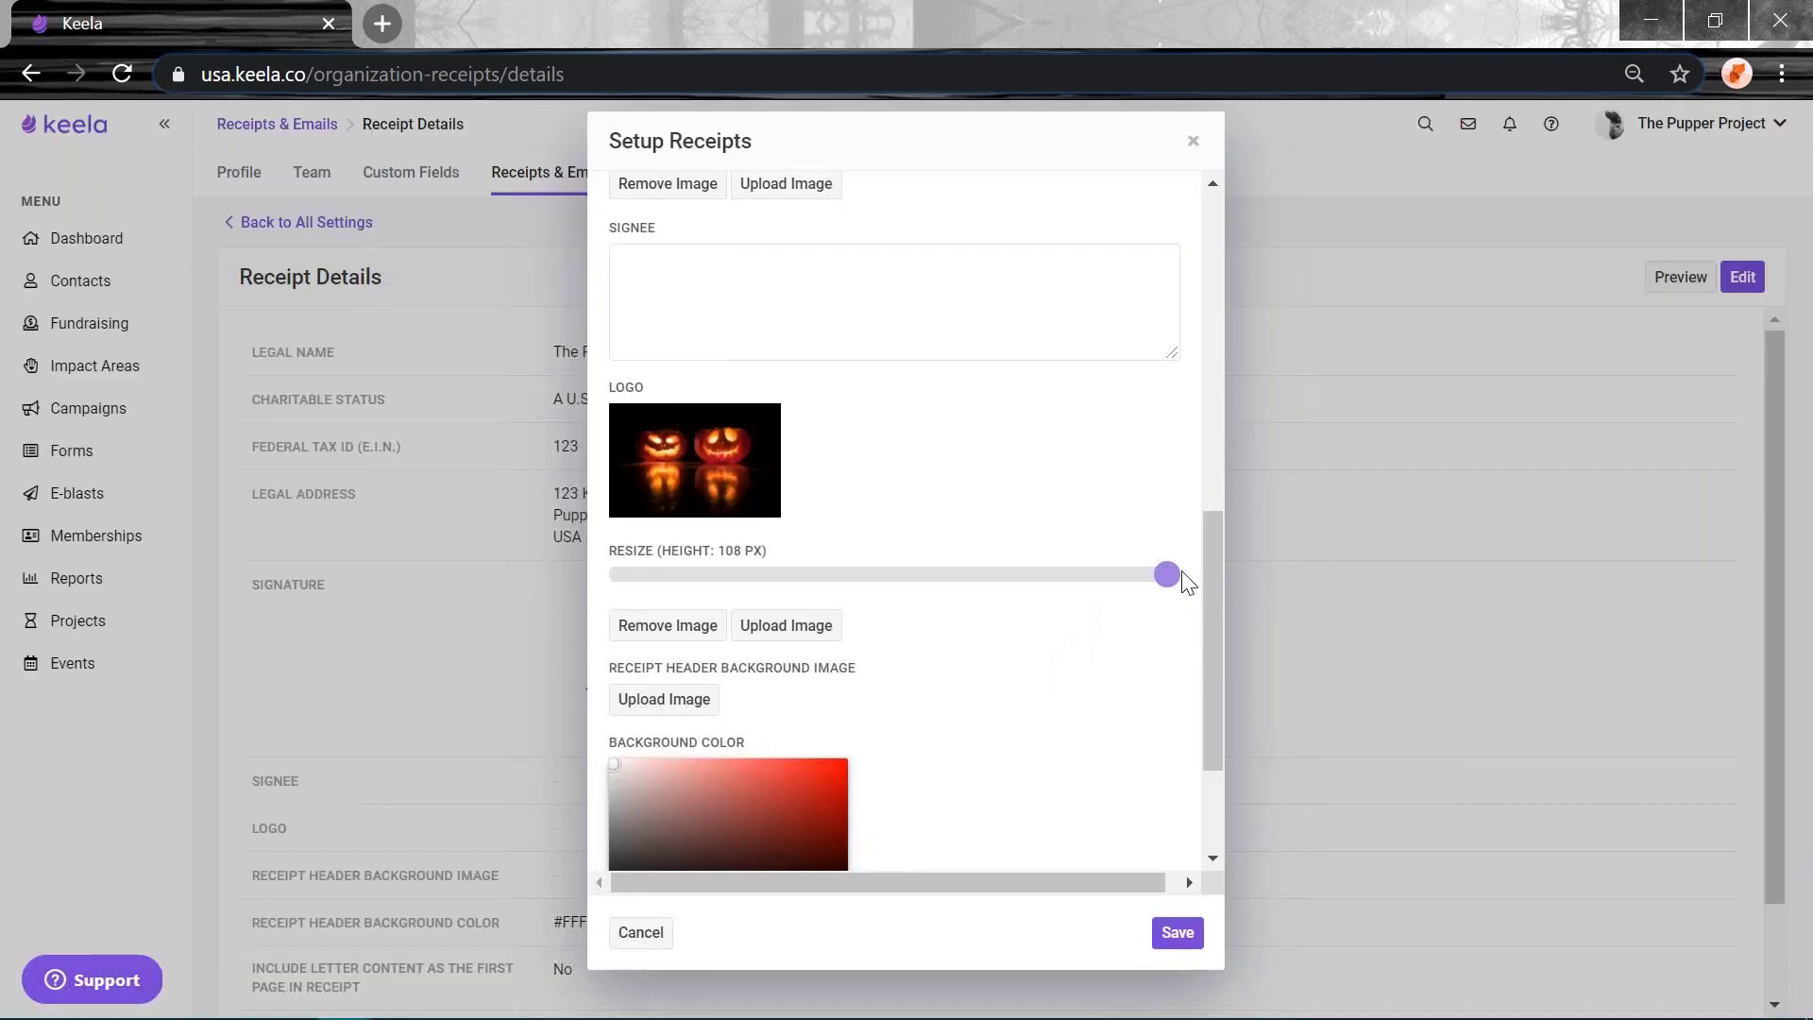
{"action": "mouse_move", "coordinate": [1188, 583]}
{"action": "left_mouse_down"}
{"action": "mouse_move", "coordinate": [843, 578]}
{"action": "mouse_move", "coordinate": [1221, 615]}
{"action": "mouse_move", "coordinate": [661, 604]}
{"action": "mouse_move", "coordinate": [1185, 620]}
{"action": "mouse_move", "coordinate": [1168, 589]}
{"action": "mouse_move", "coordinate": [1006, 578]}
{"action": "mouse_move", "coordinate": [985, 580]}
{"action": "mouse_move", "coordinate": [1197, 601]}
{"action": "left_mouse_up"}
{"action": "left_click", "coordinate": [1180, 935]}
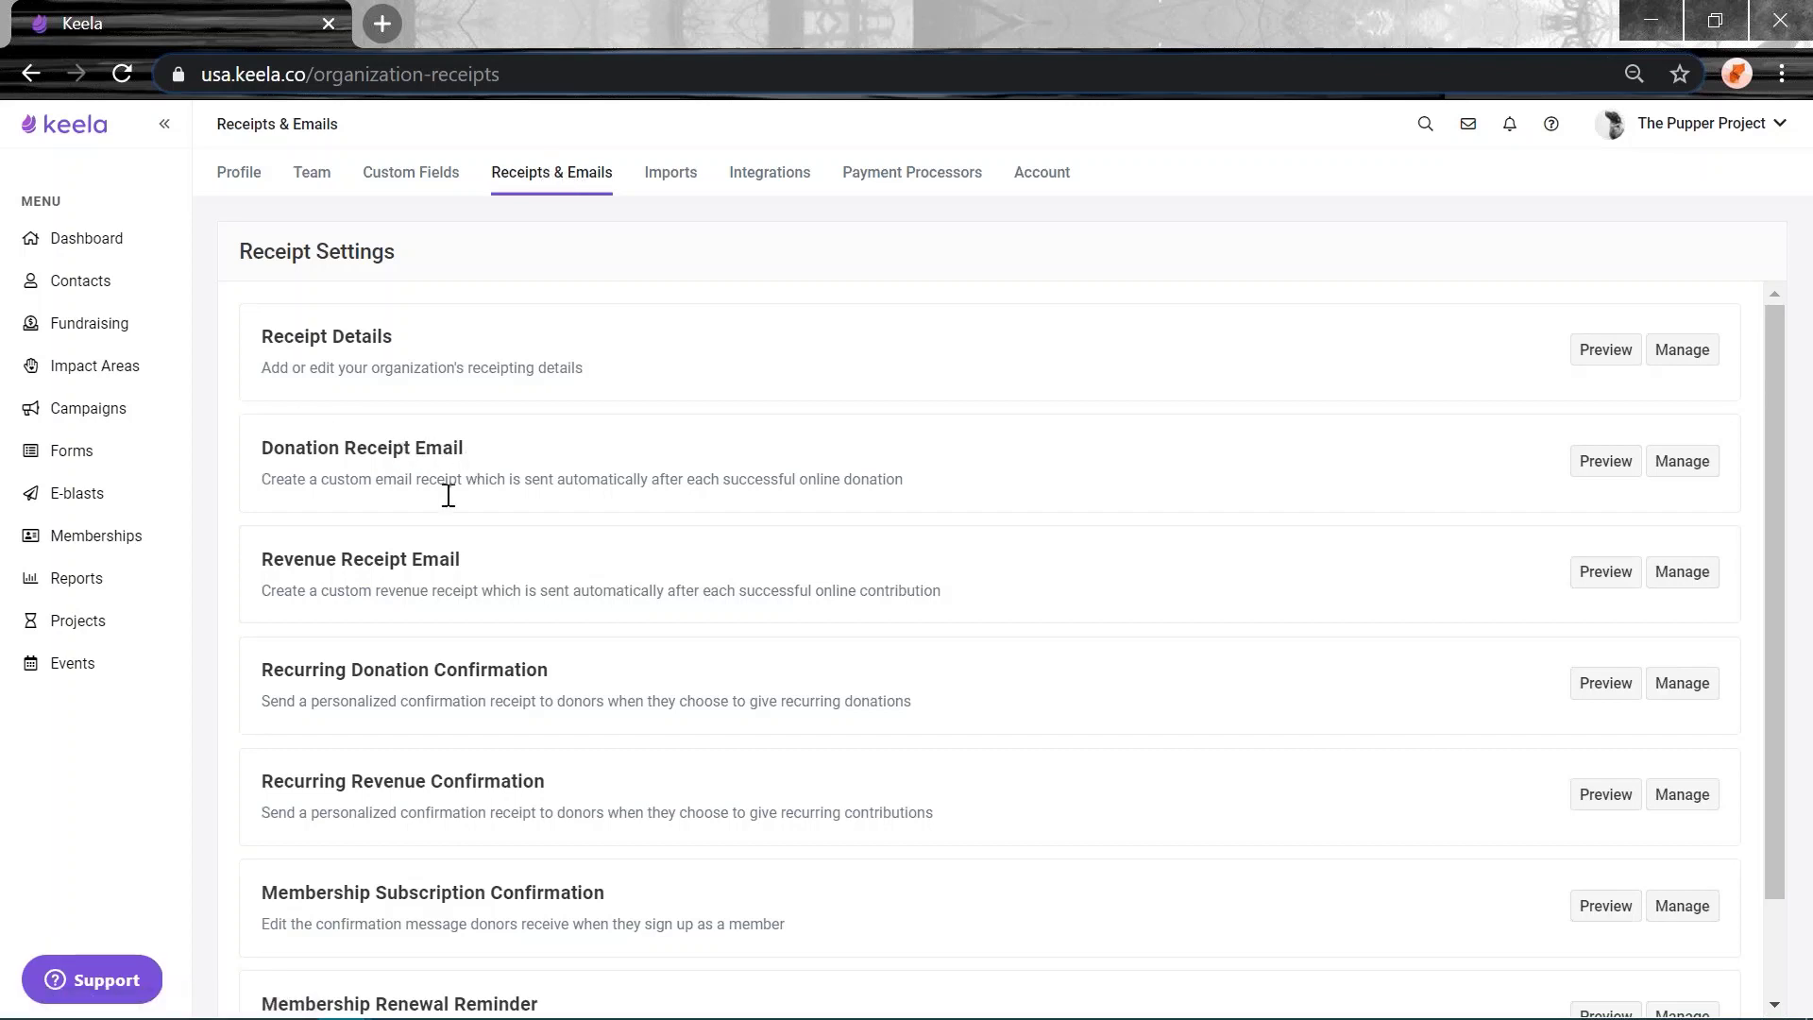
Edit the Donation Receipt Email and add a line above the thank-you text.
{"action": "left_click", "coordinate": [1686, 467]}
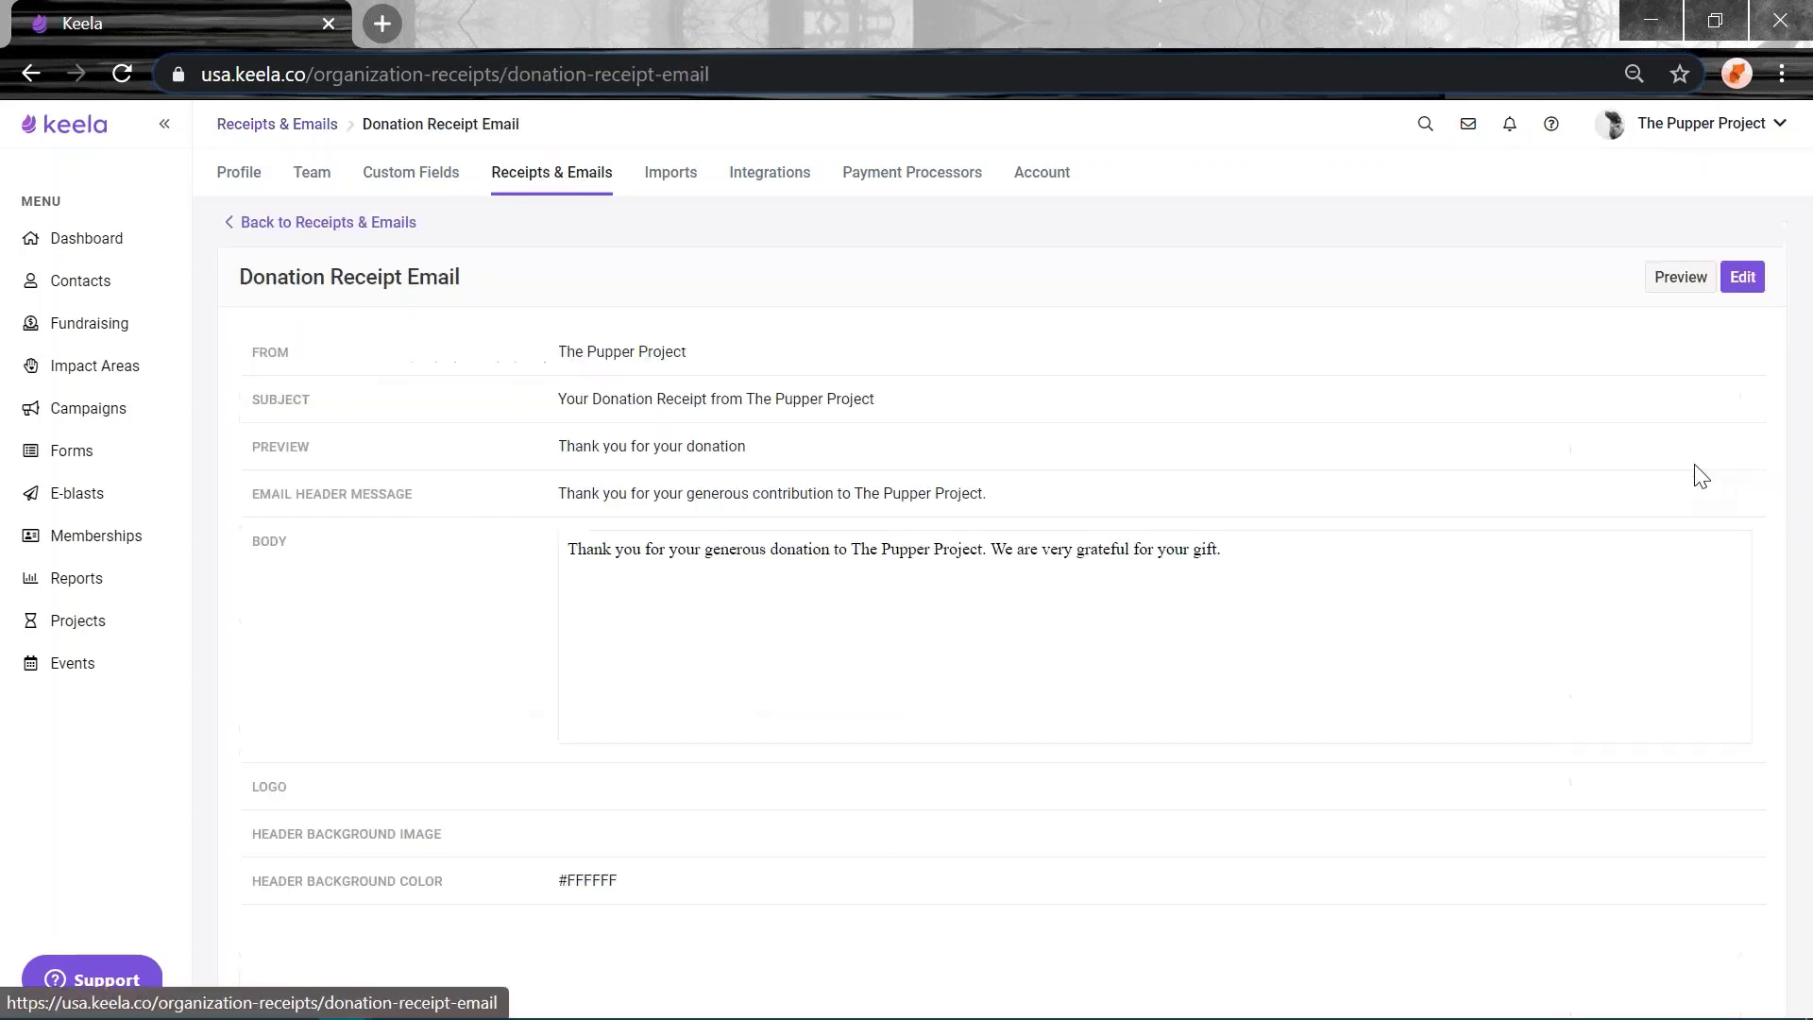
{"action": "left_click", "coordinate": [1742, 283]}
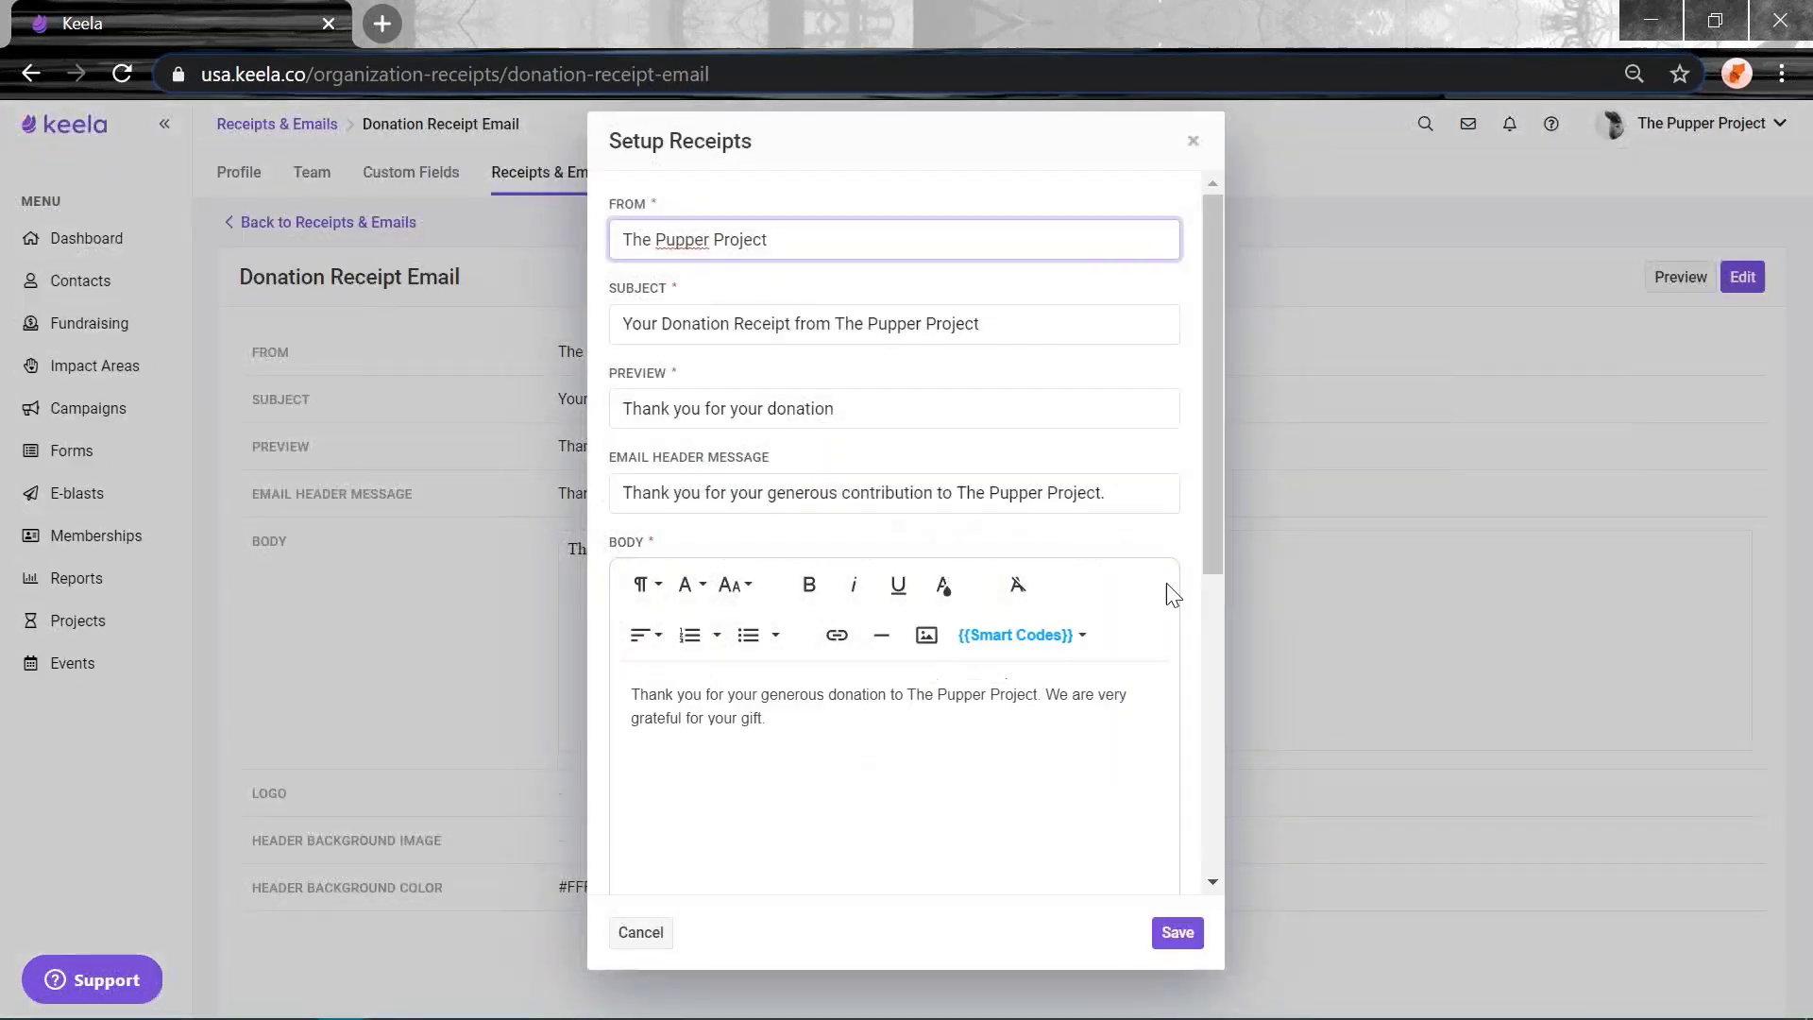
{"action": "left_click", "coordinate": [625, 695]}
{"action": "key", "text": "Return"}
{"action": "key", "text": "Return"}
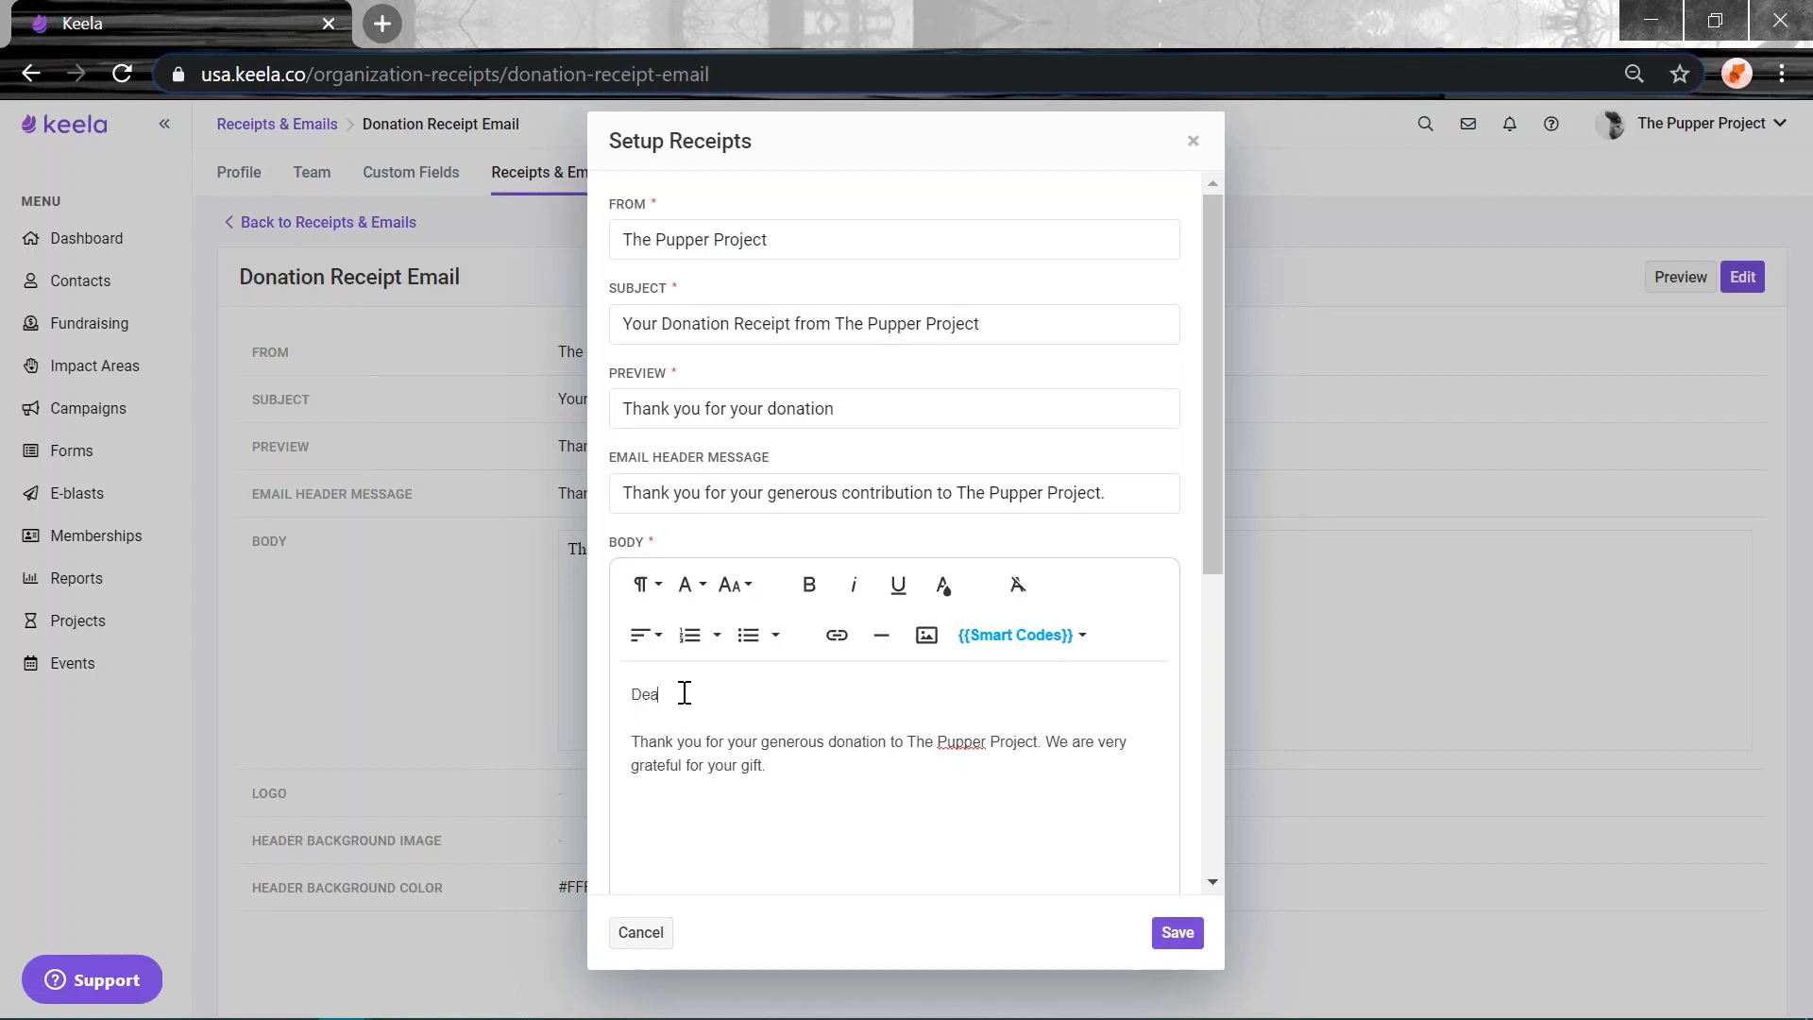
Insert the Smart Name code after 'Dear' and save the email.
{"action": "left_click", "coordinate": [1020, 635]}
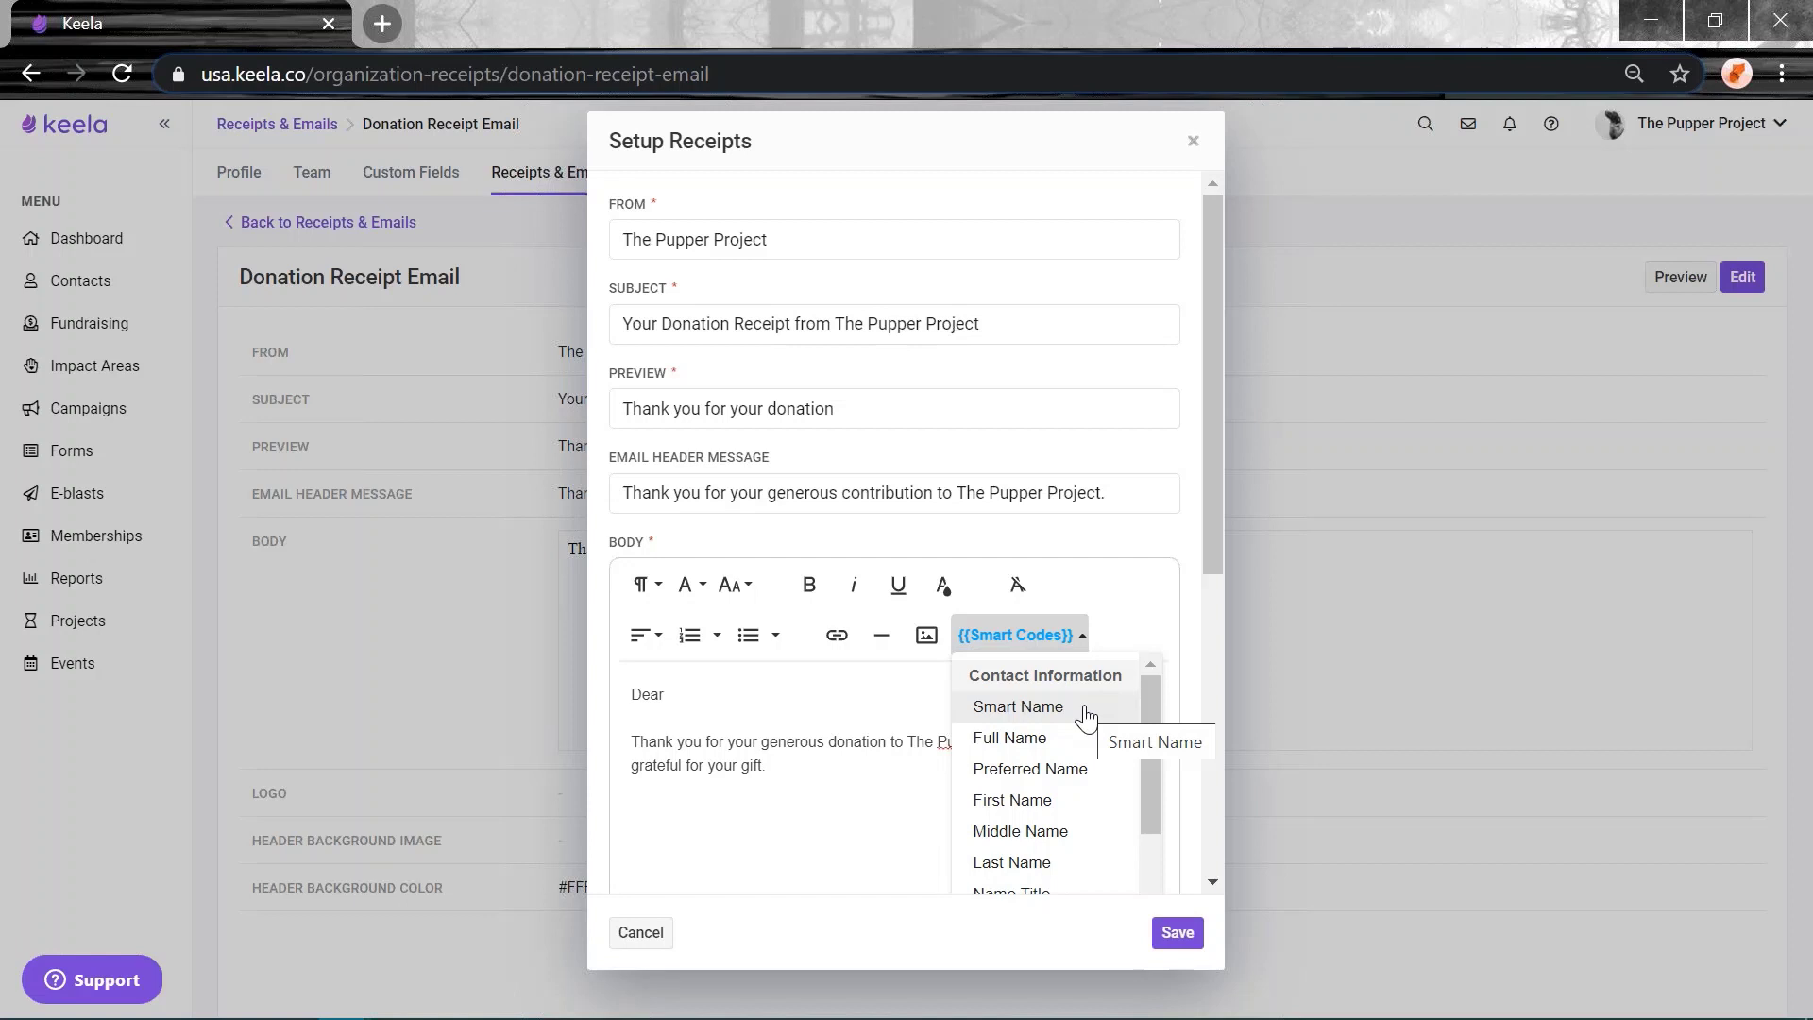
{"action": "left_click", "coordinate": [1053, 715]}
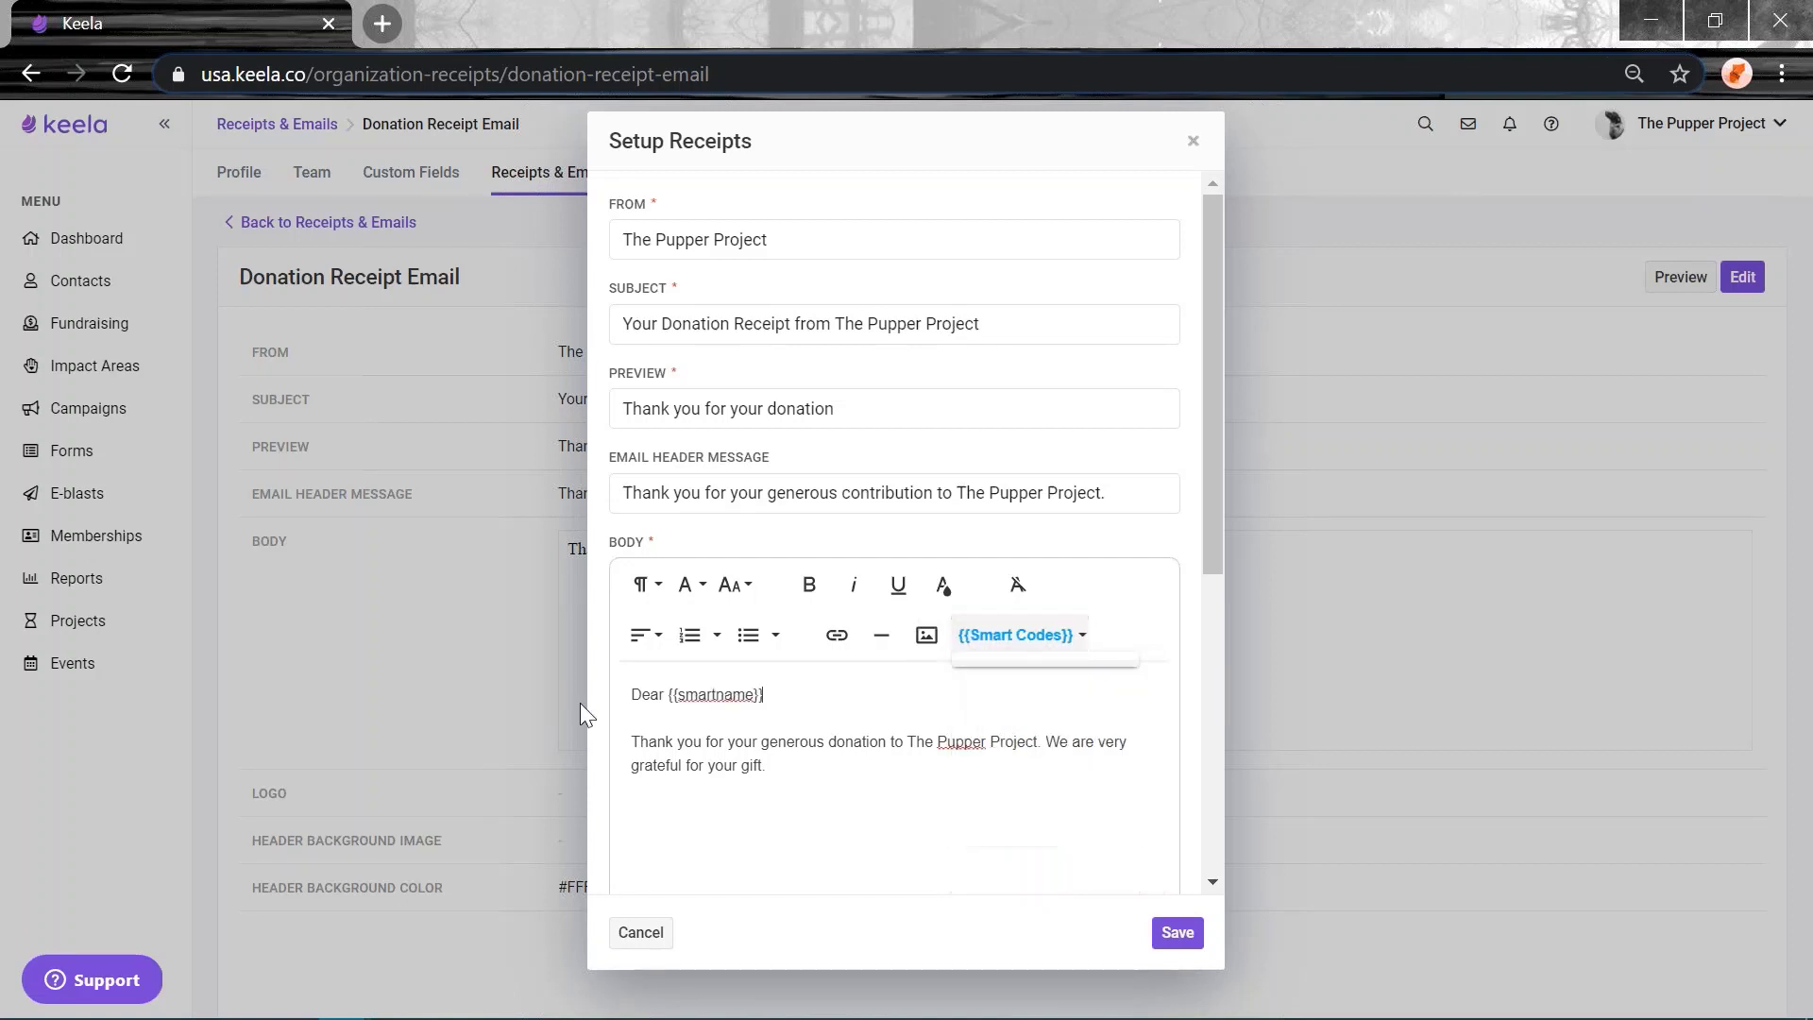
{"action": "left_click", "coordinate": [1036, 636]}
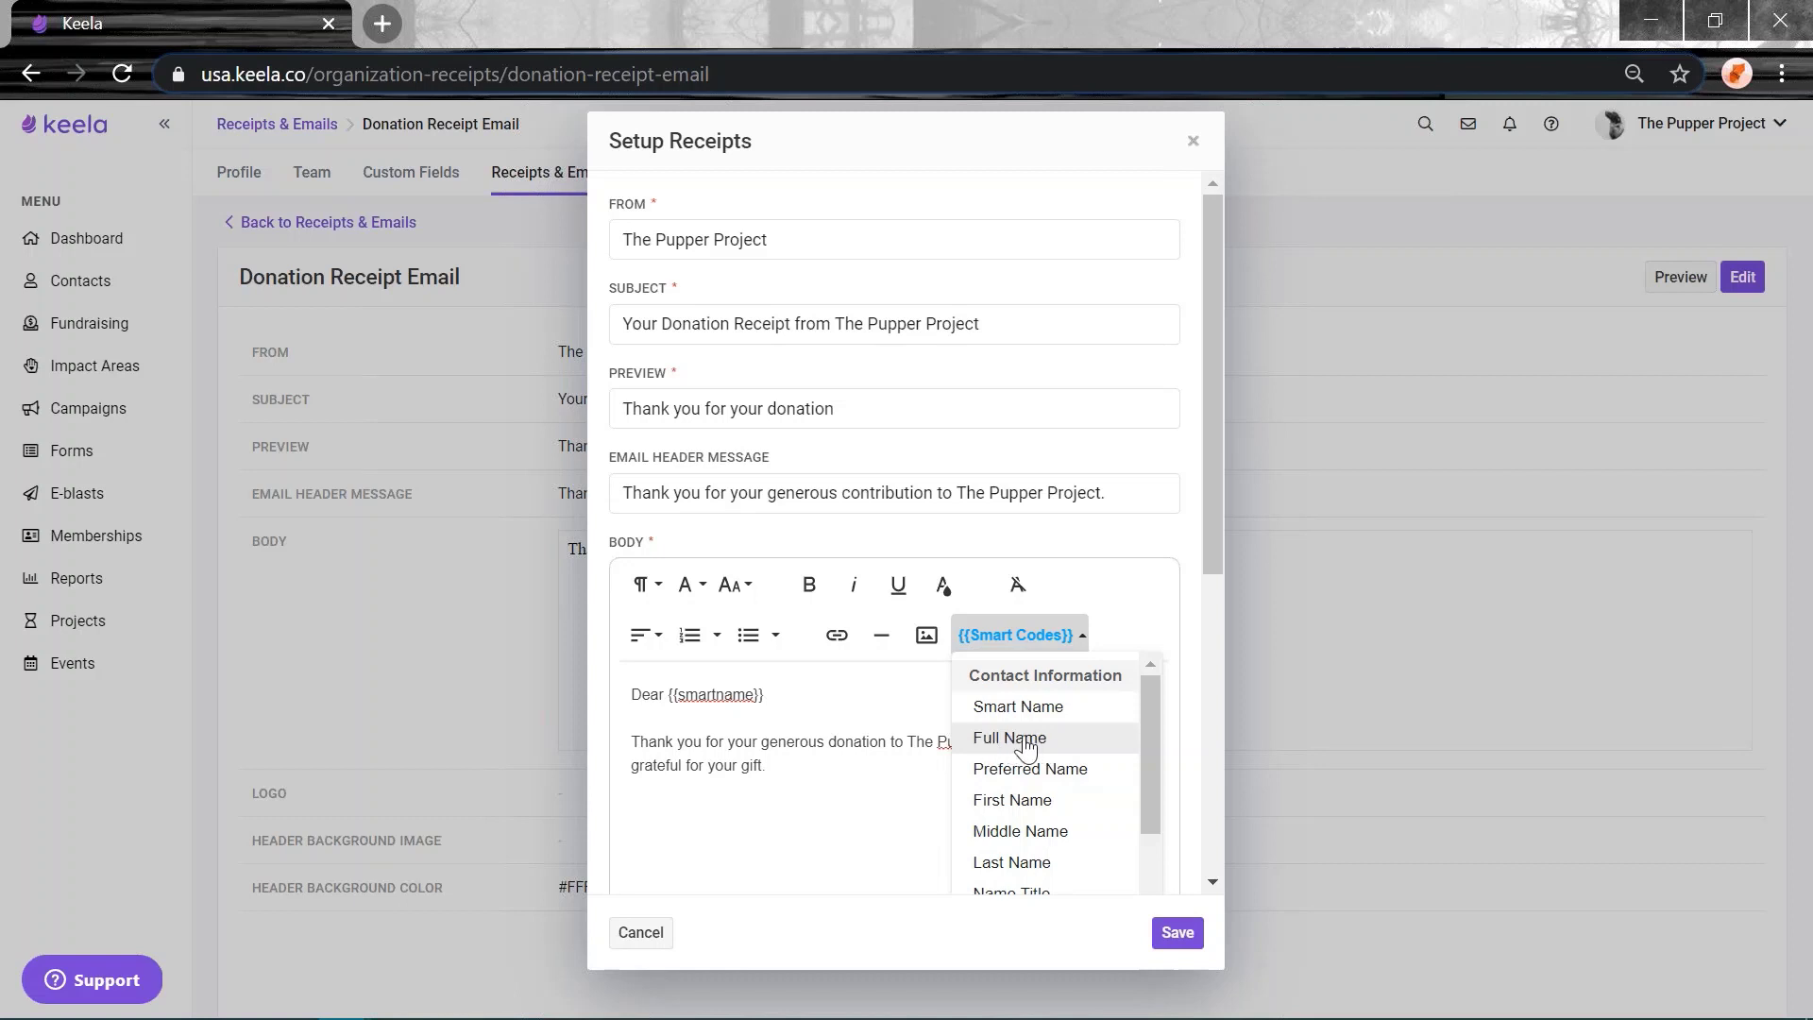
{"action": "left_click", "coordinate": [889, 704]}
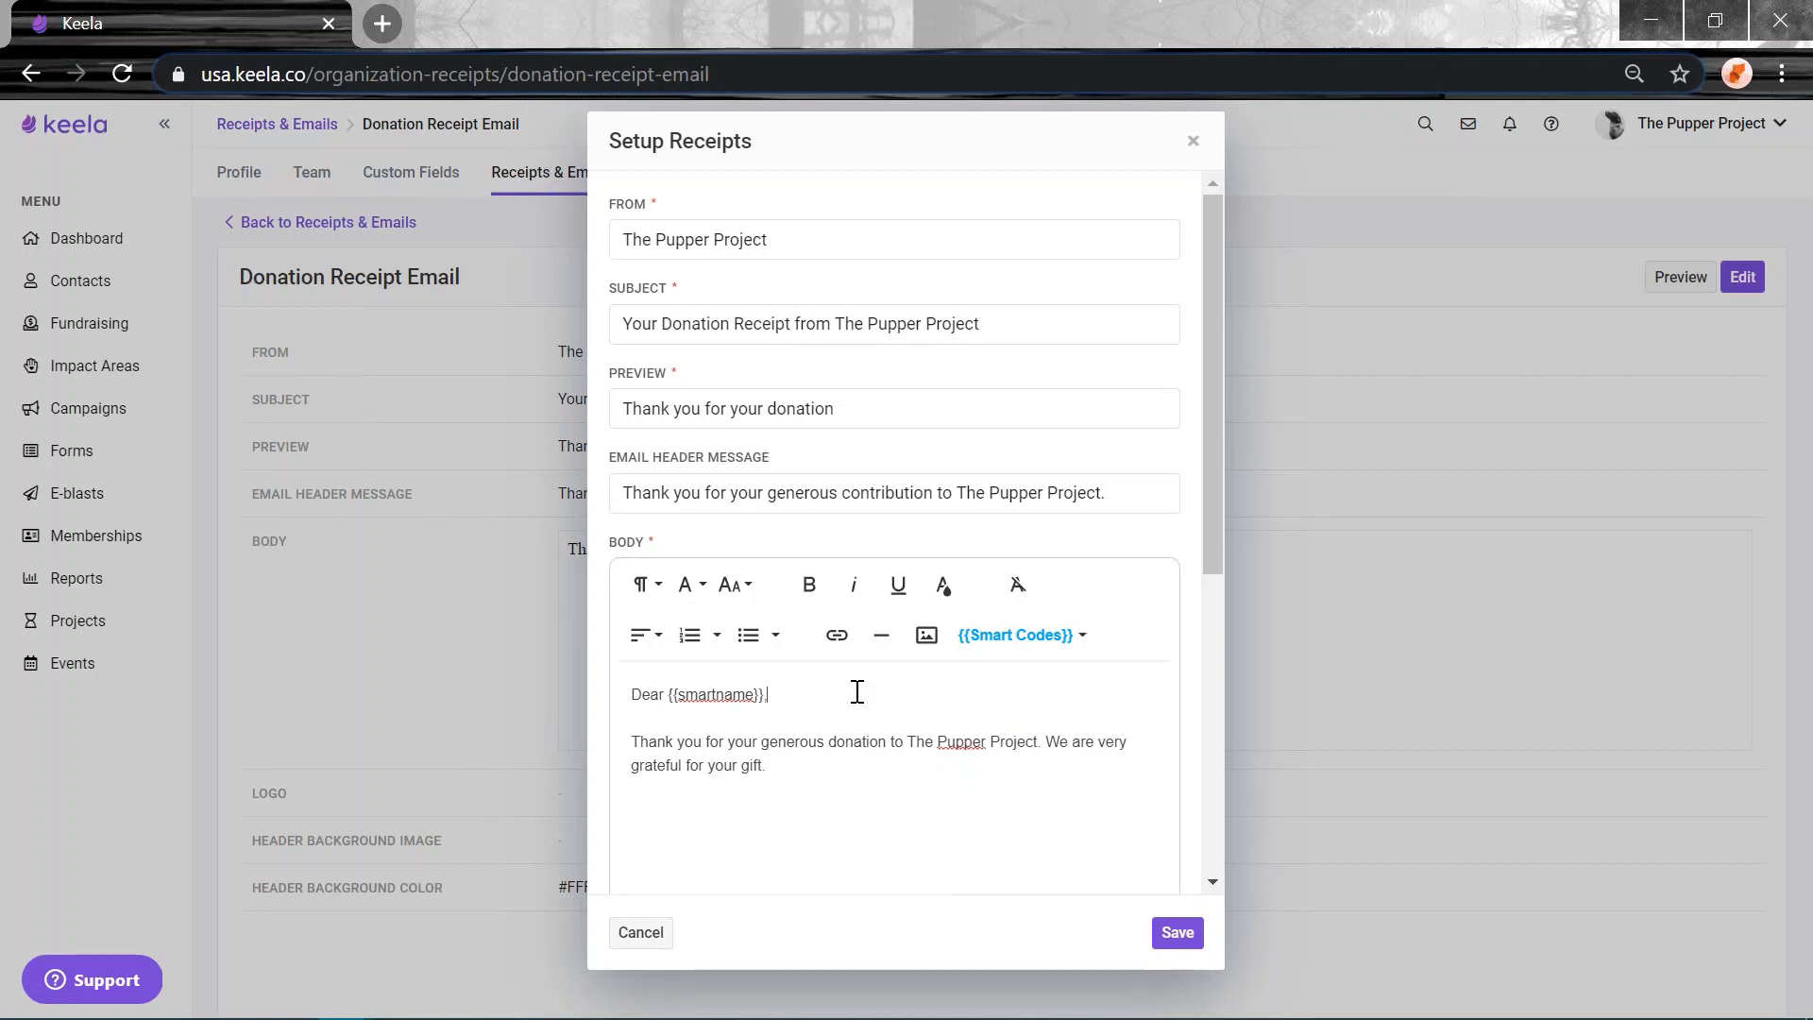
{"action": "left_click", "coordinate": [1176, 932]}
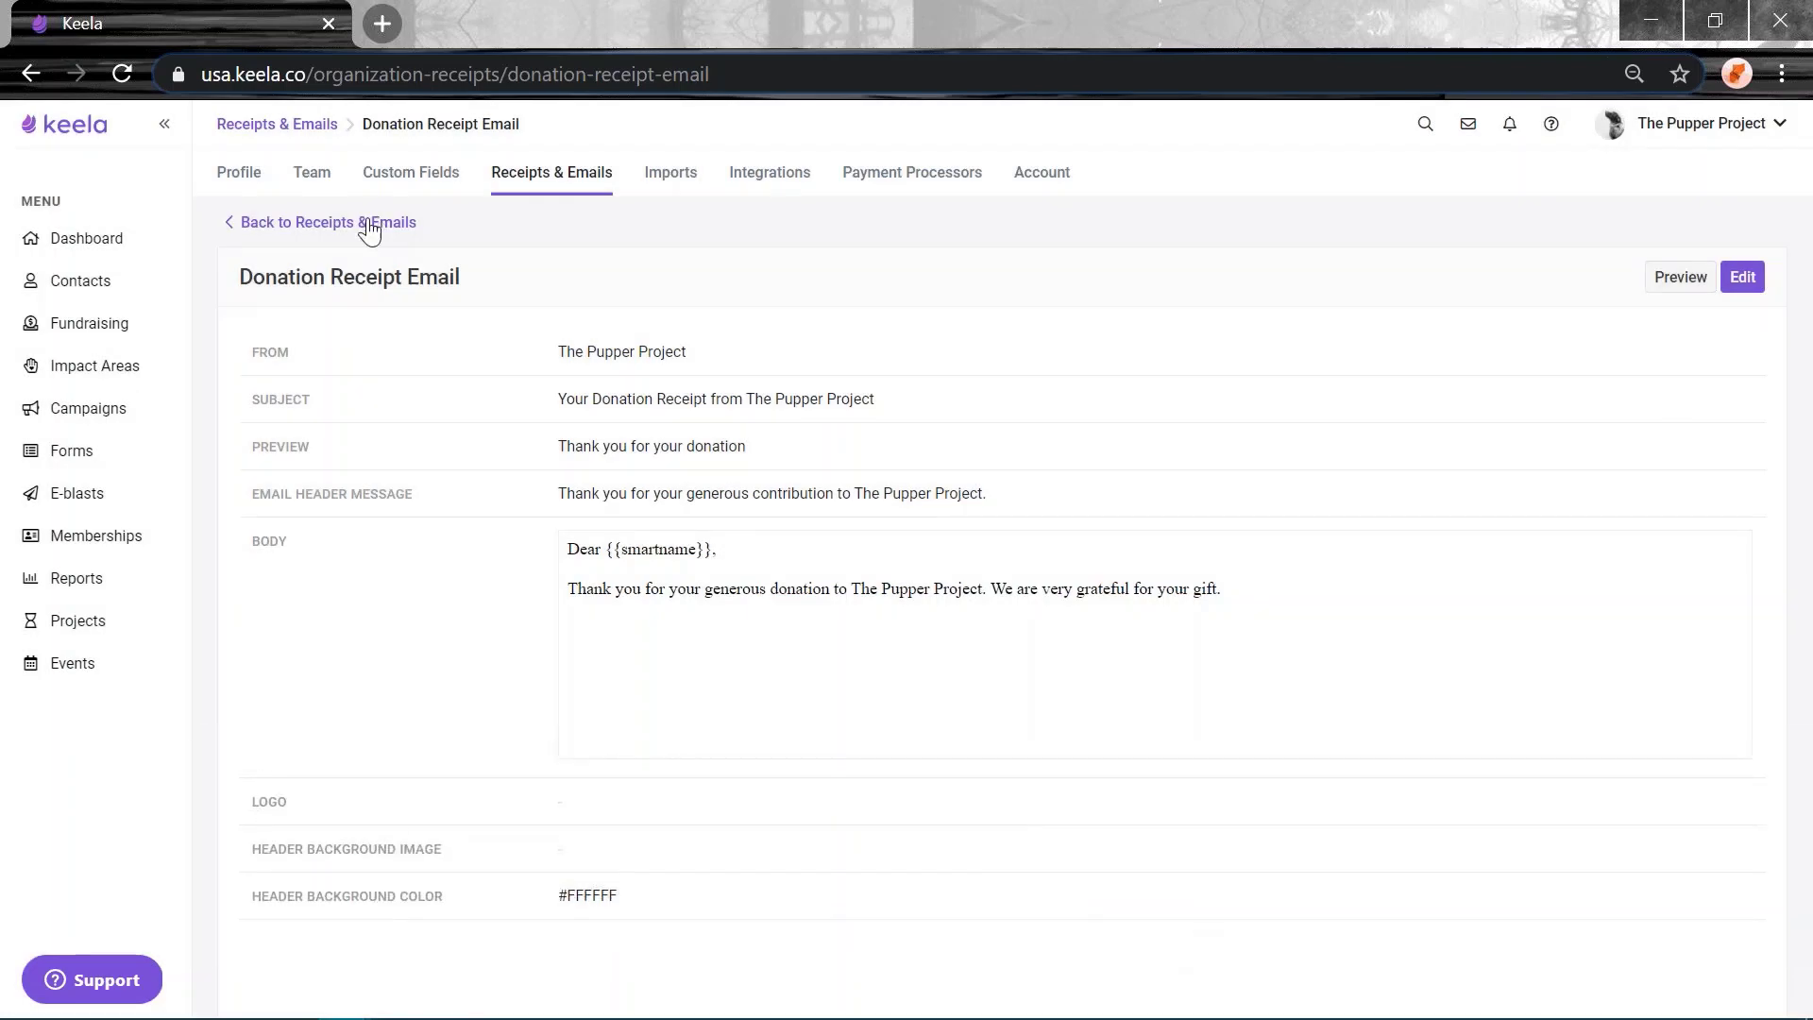
Open the Keela Customer Success contact's interactions from the contacts list.
{"action": "left_click", "coordinate": [325, 222]}
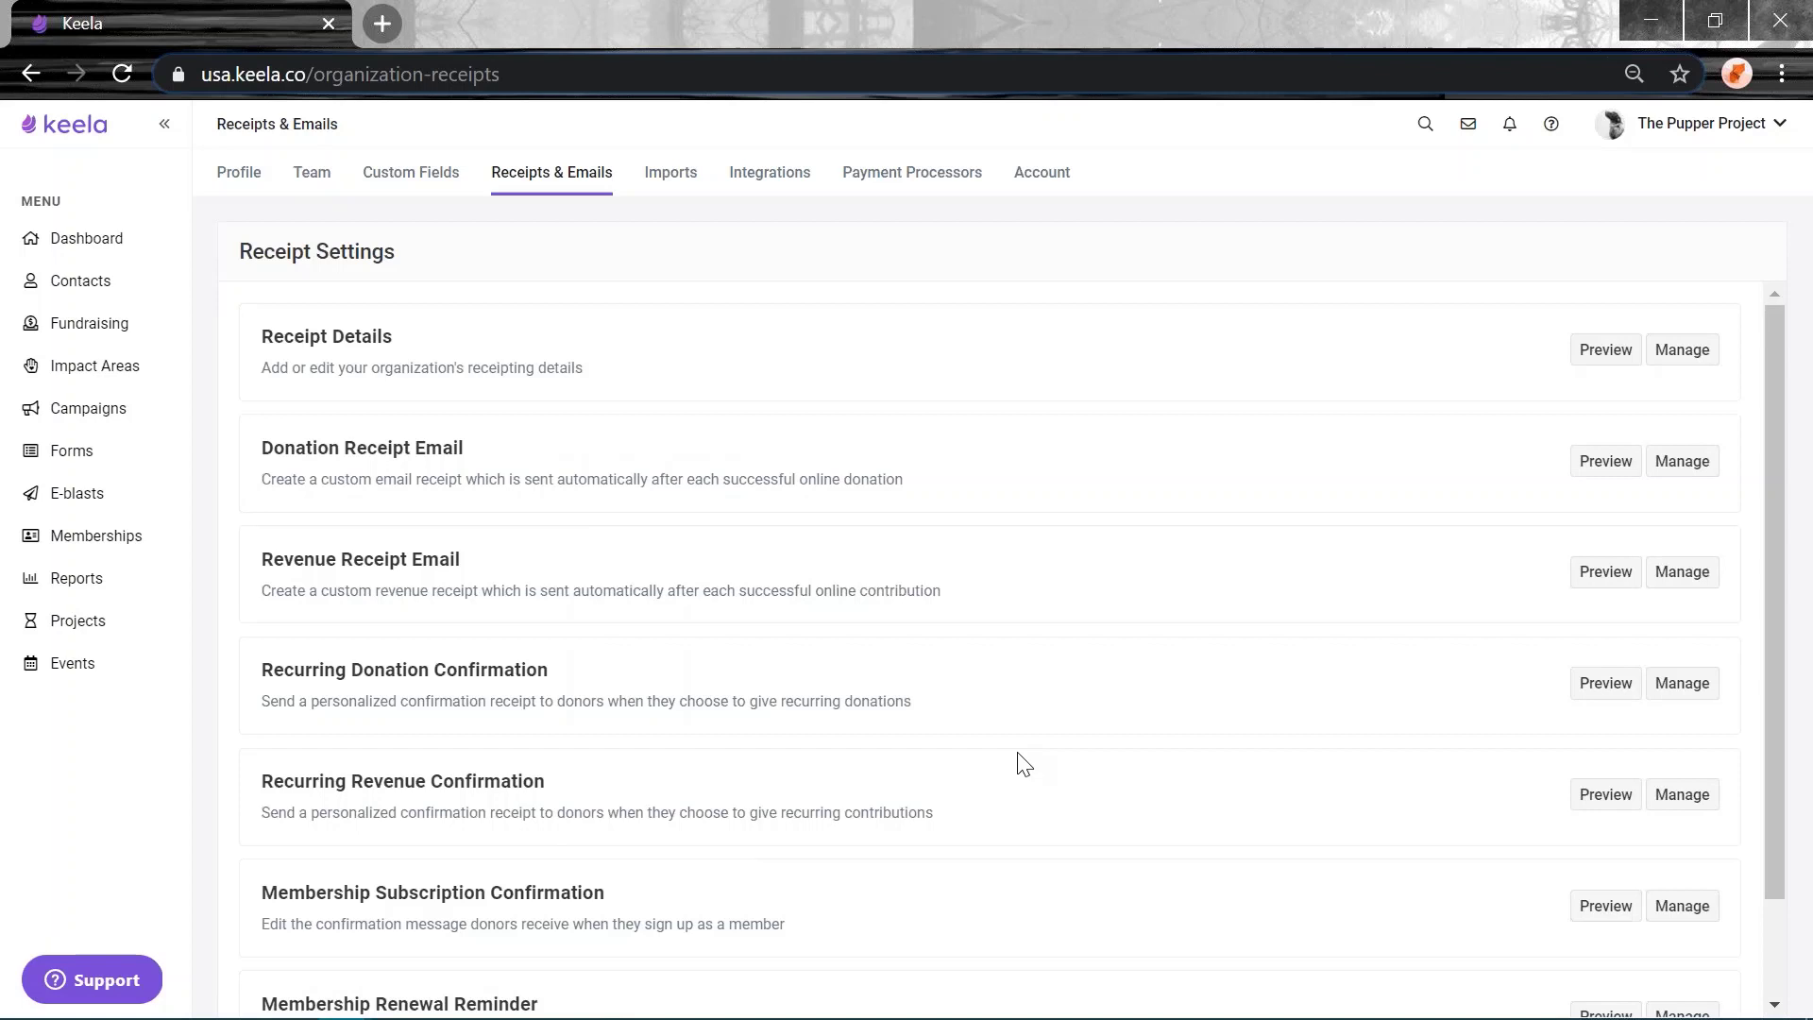
{"action": "left_click", "coordinate": [72, 300]}
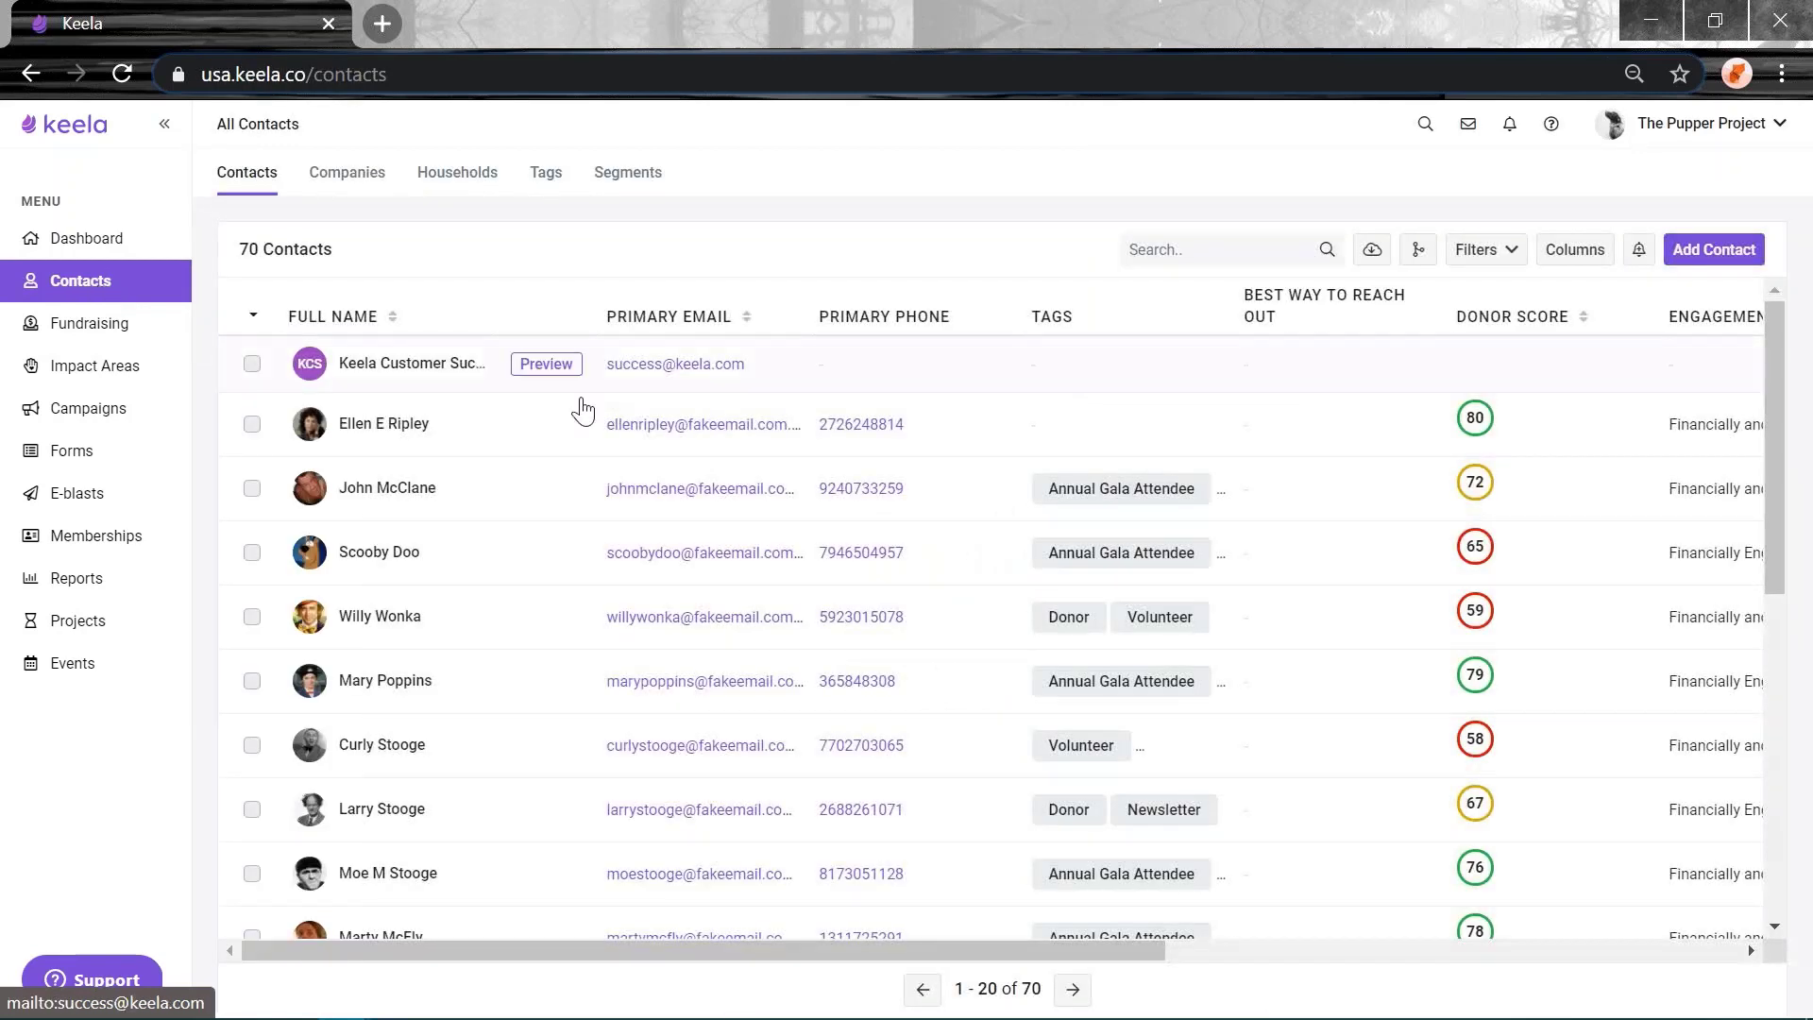
{"action": "left_click", "coordinate": [406, 370]}
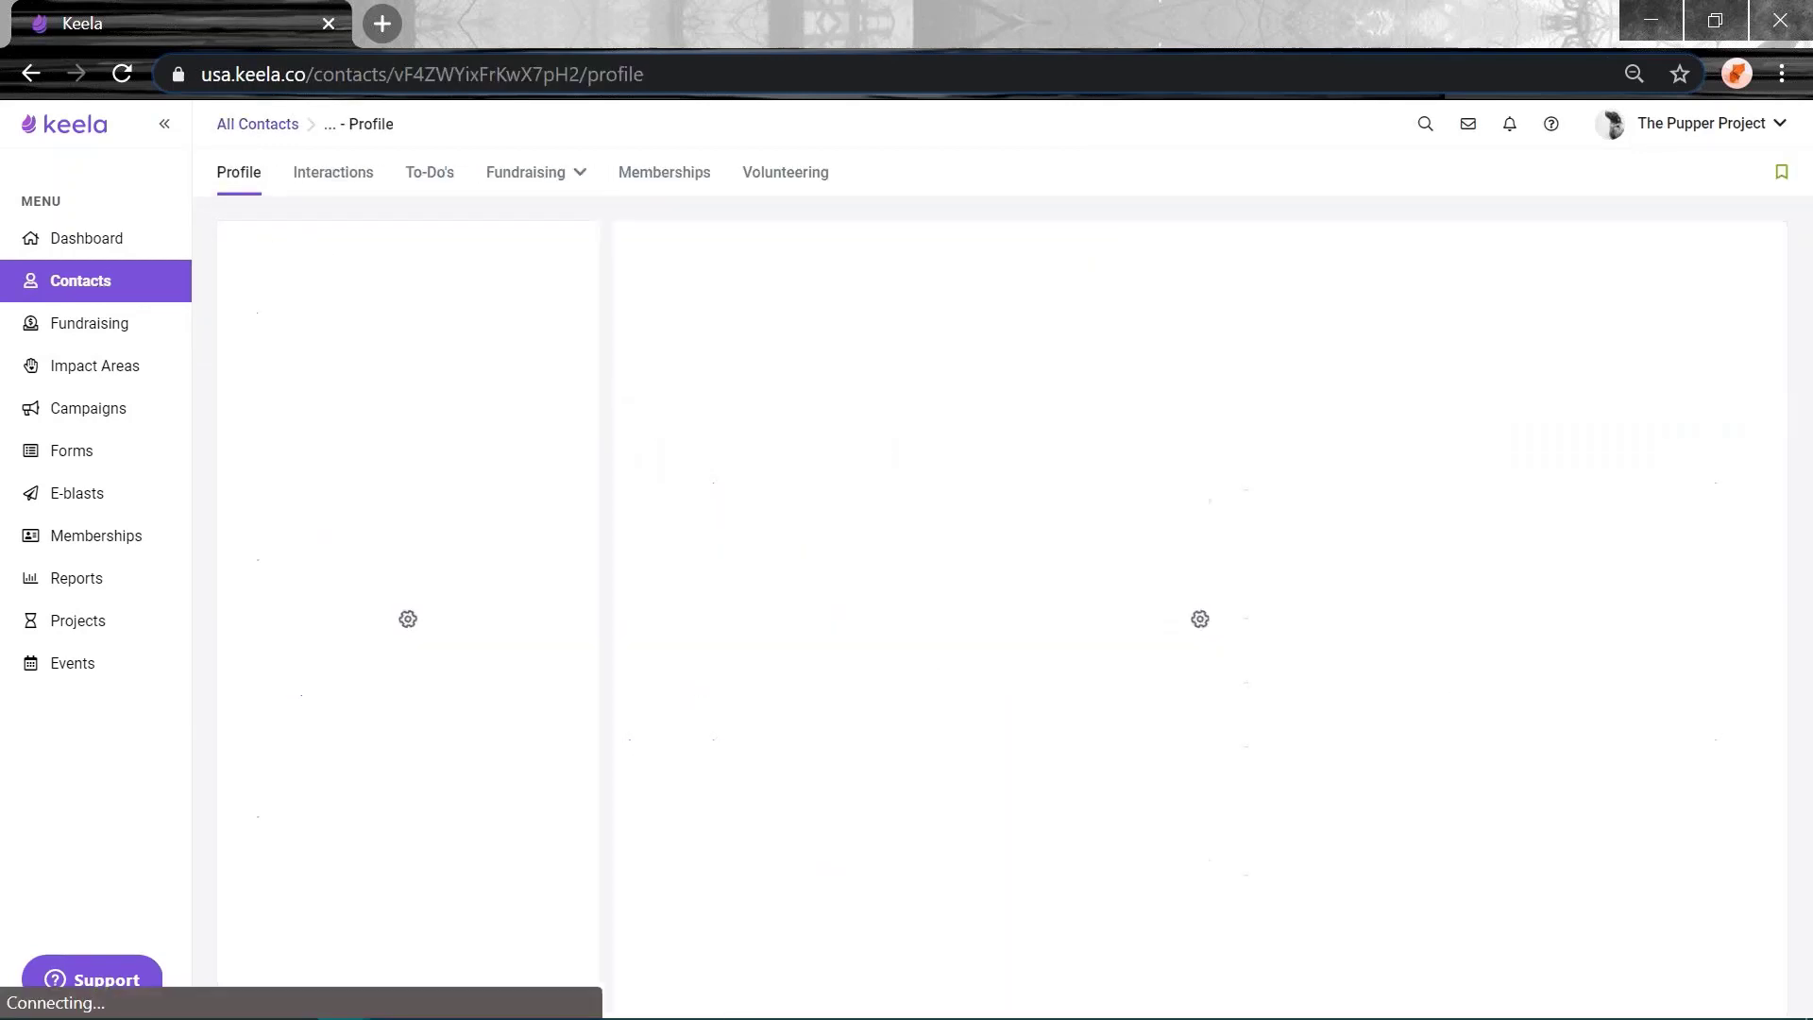
{"action": "left_click", "coordinate": [349, 172]}
Start a new email to the contact and insert the {{firstname}} smart code in the body.
{"action": "left_click", "coordinate": [1699, 274]}
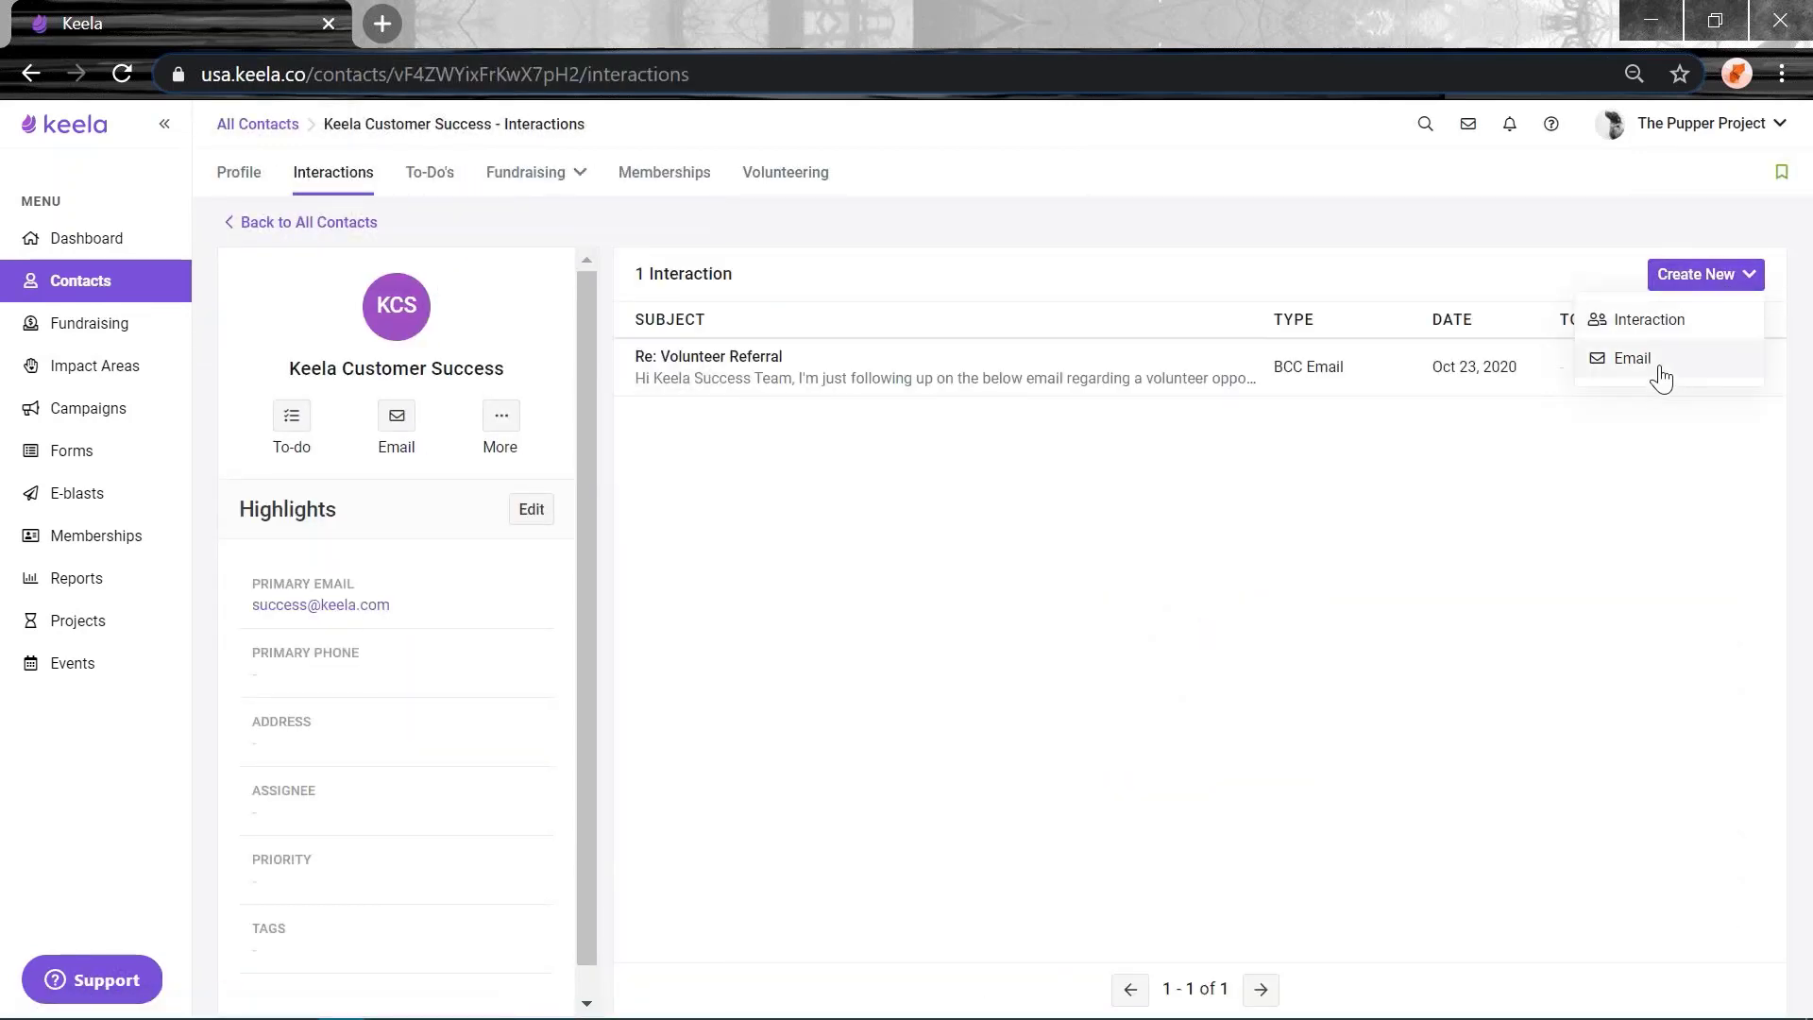
{"action": "left_click", "coordinate": [1632, 365]}
{"action": "left_click", "coordinate": [704, 462]}
{"action": "type", "text": "Dear"}
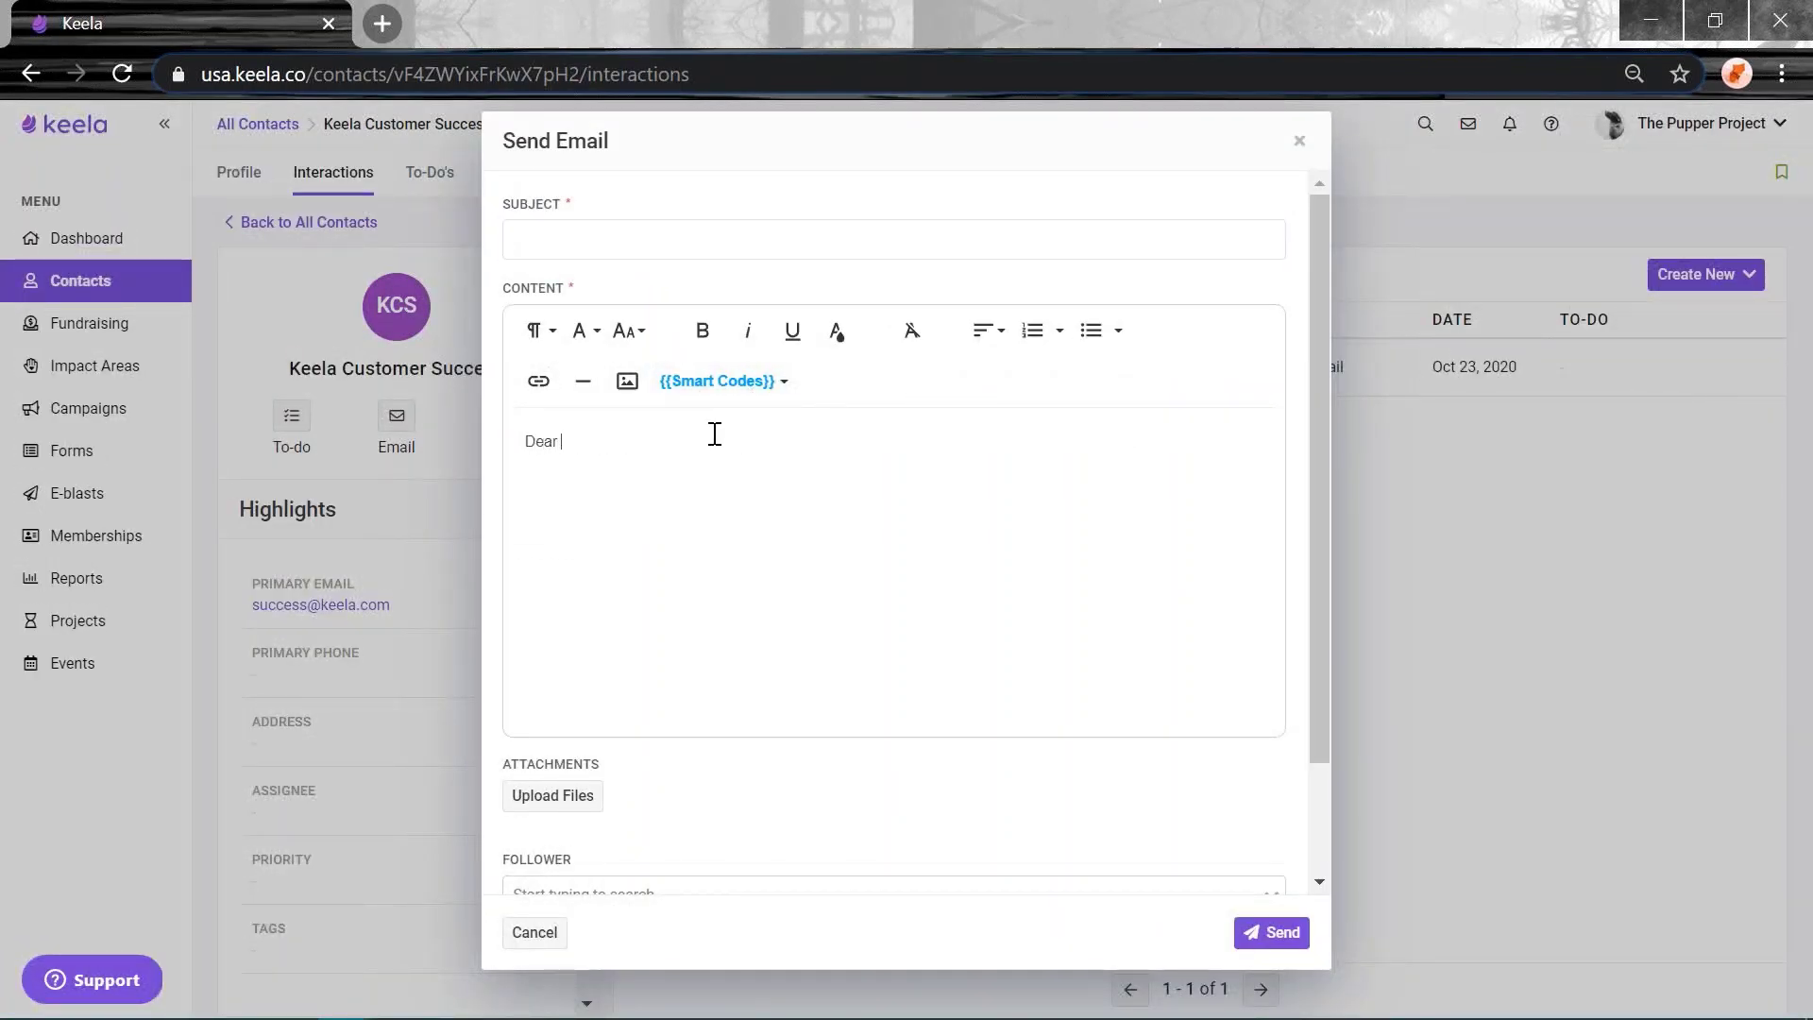
{"action": "left_click", "coordinate": [720, 381]}
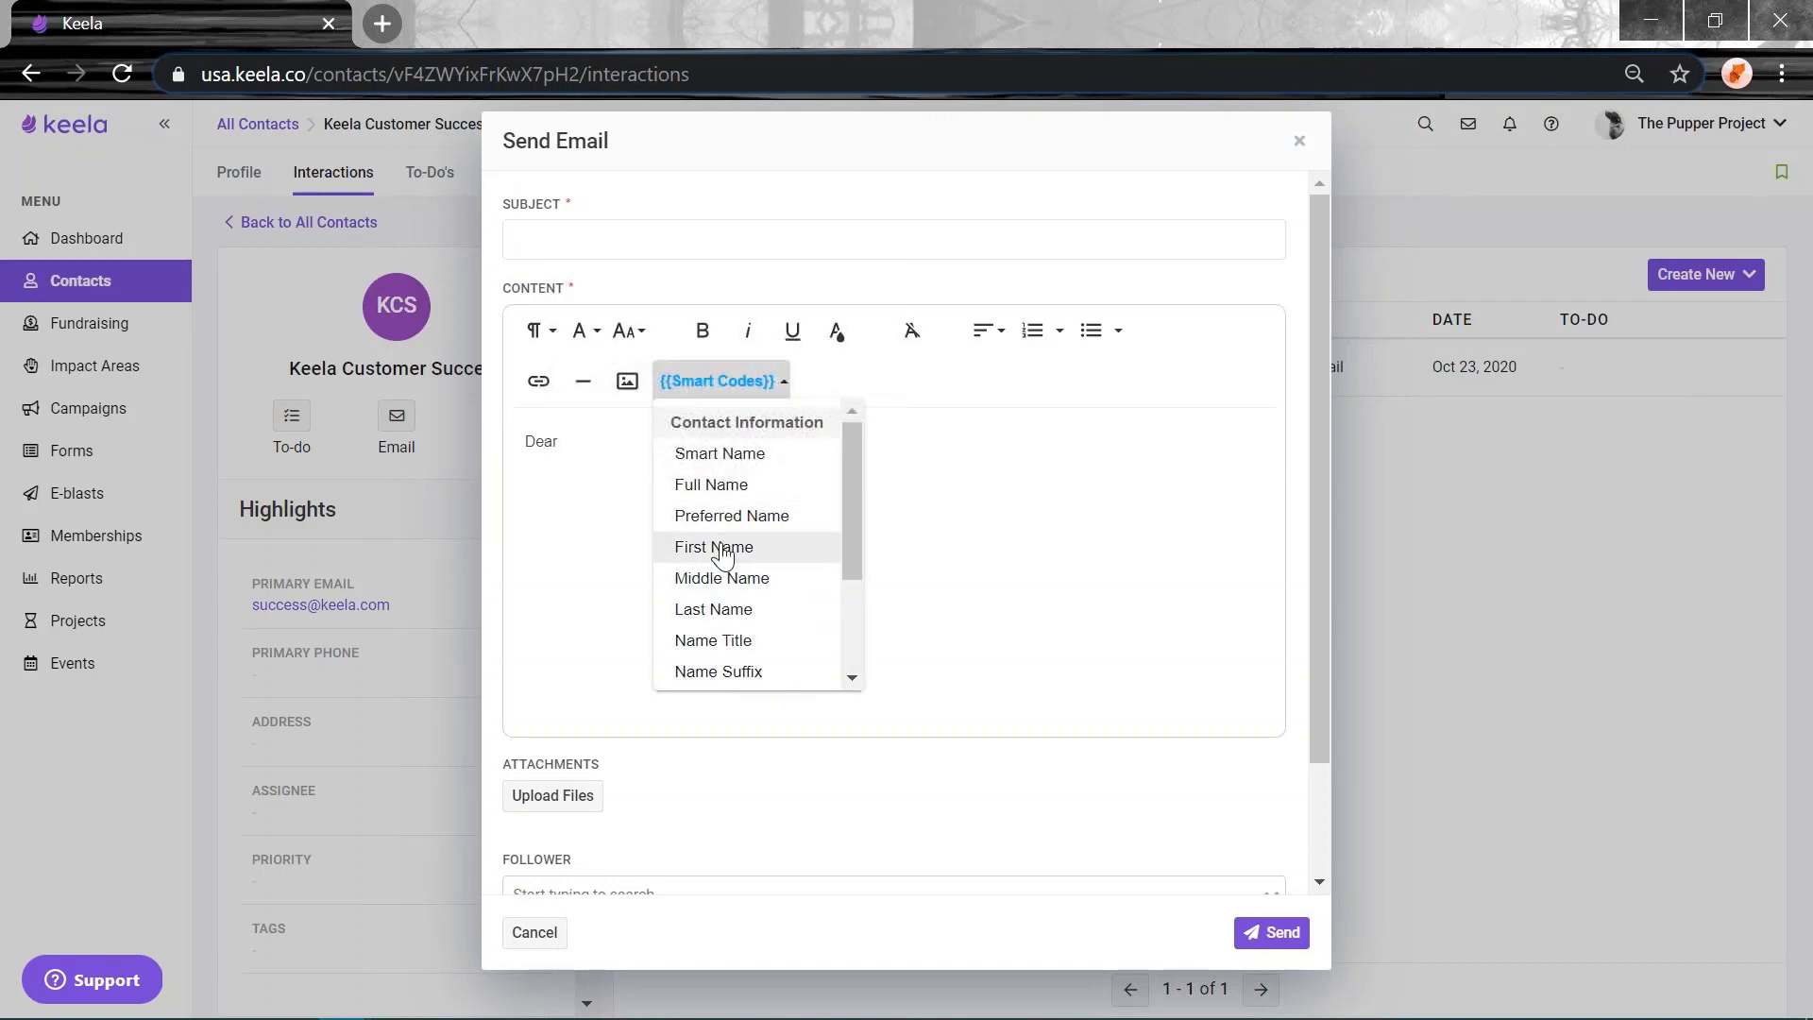
{"action": "left_click", "coordinate": [720, 544]}
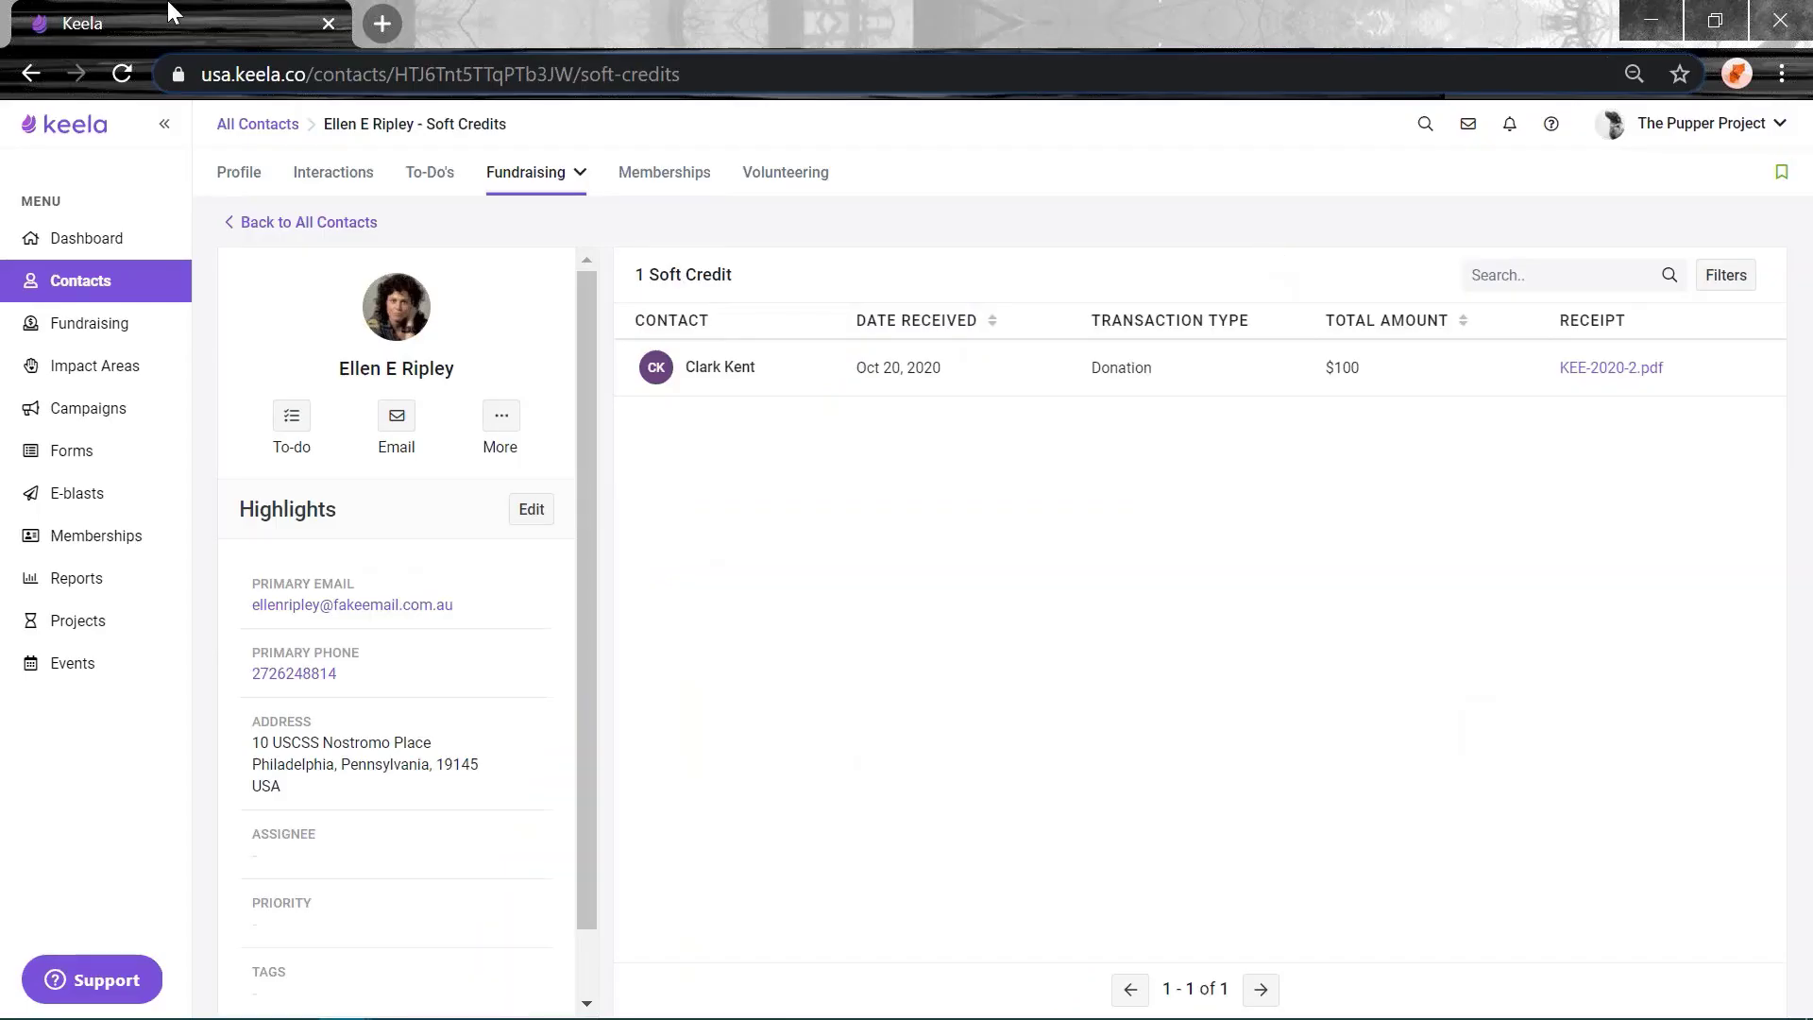
Go to the All Transactions list from the contact's Fundraising menu.
{"action": "left_click", "coordinate": [525, 172]}
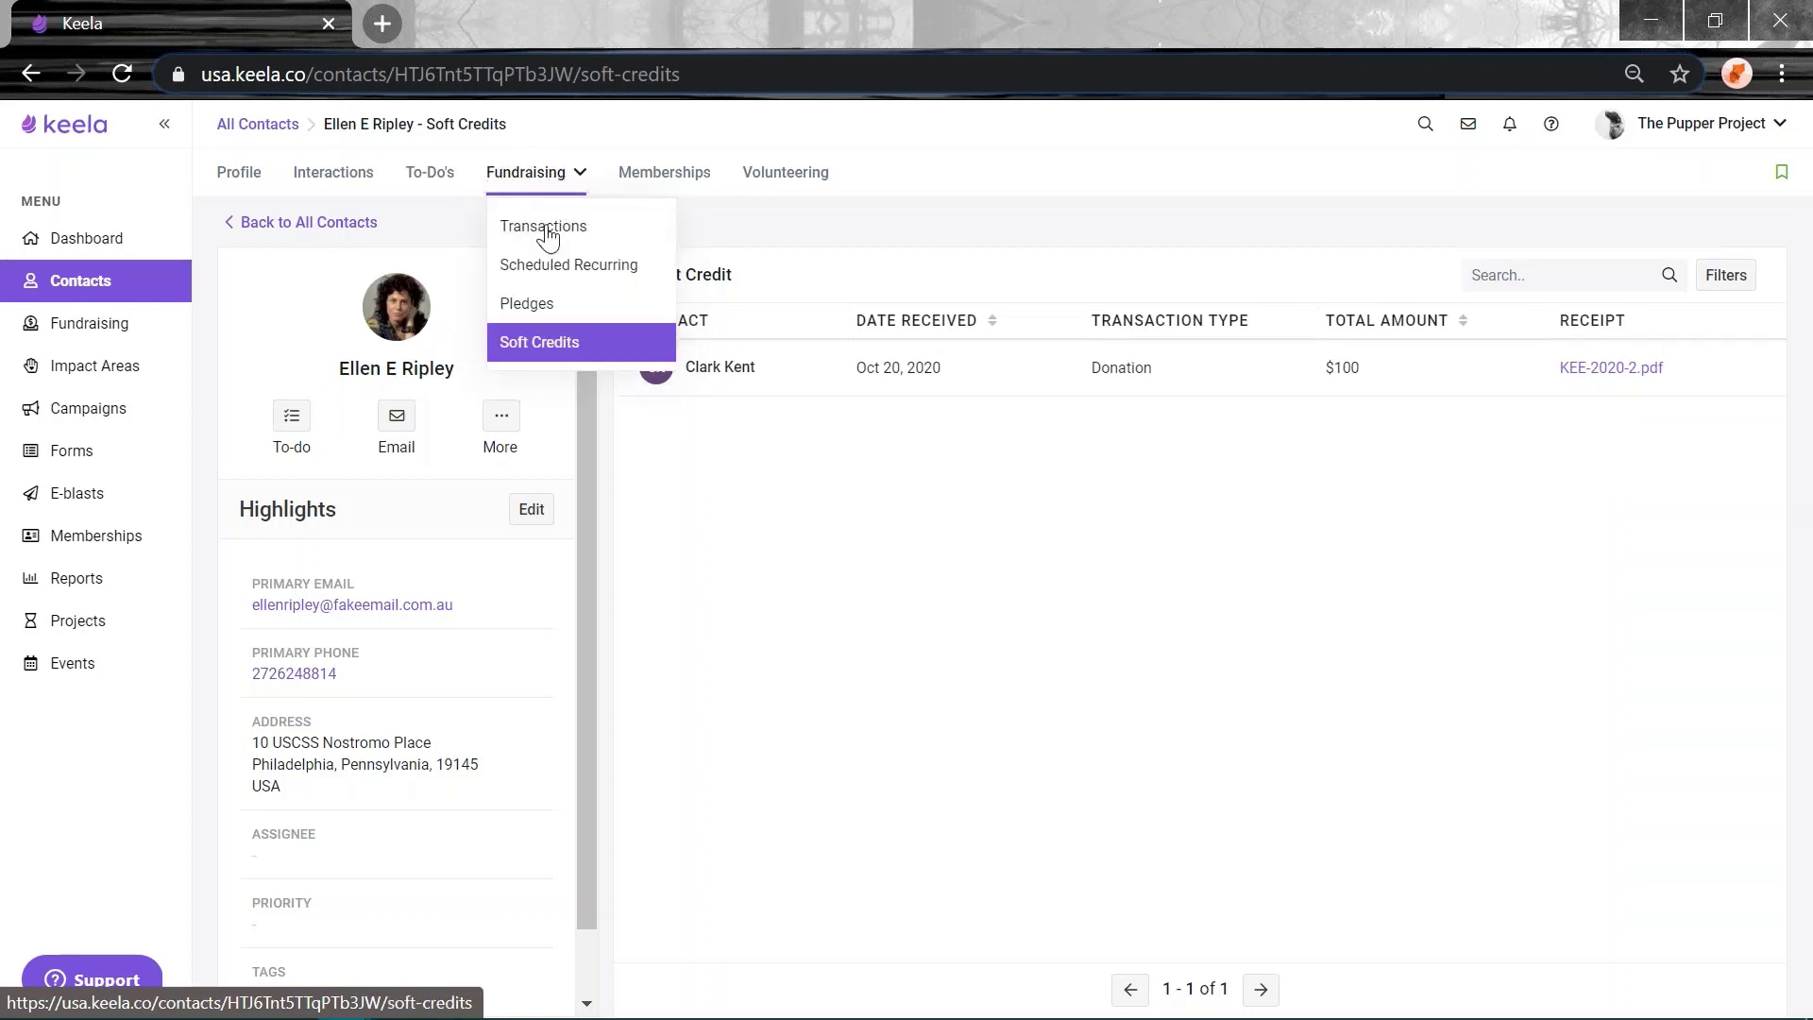
{"action": "mouse_move", "coordinate": [539, 181]}
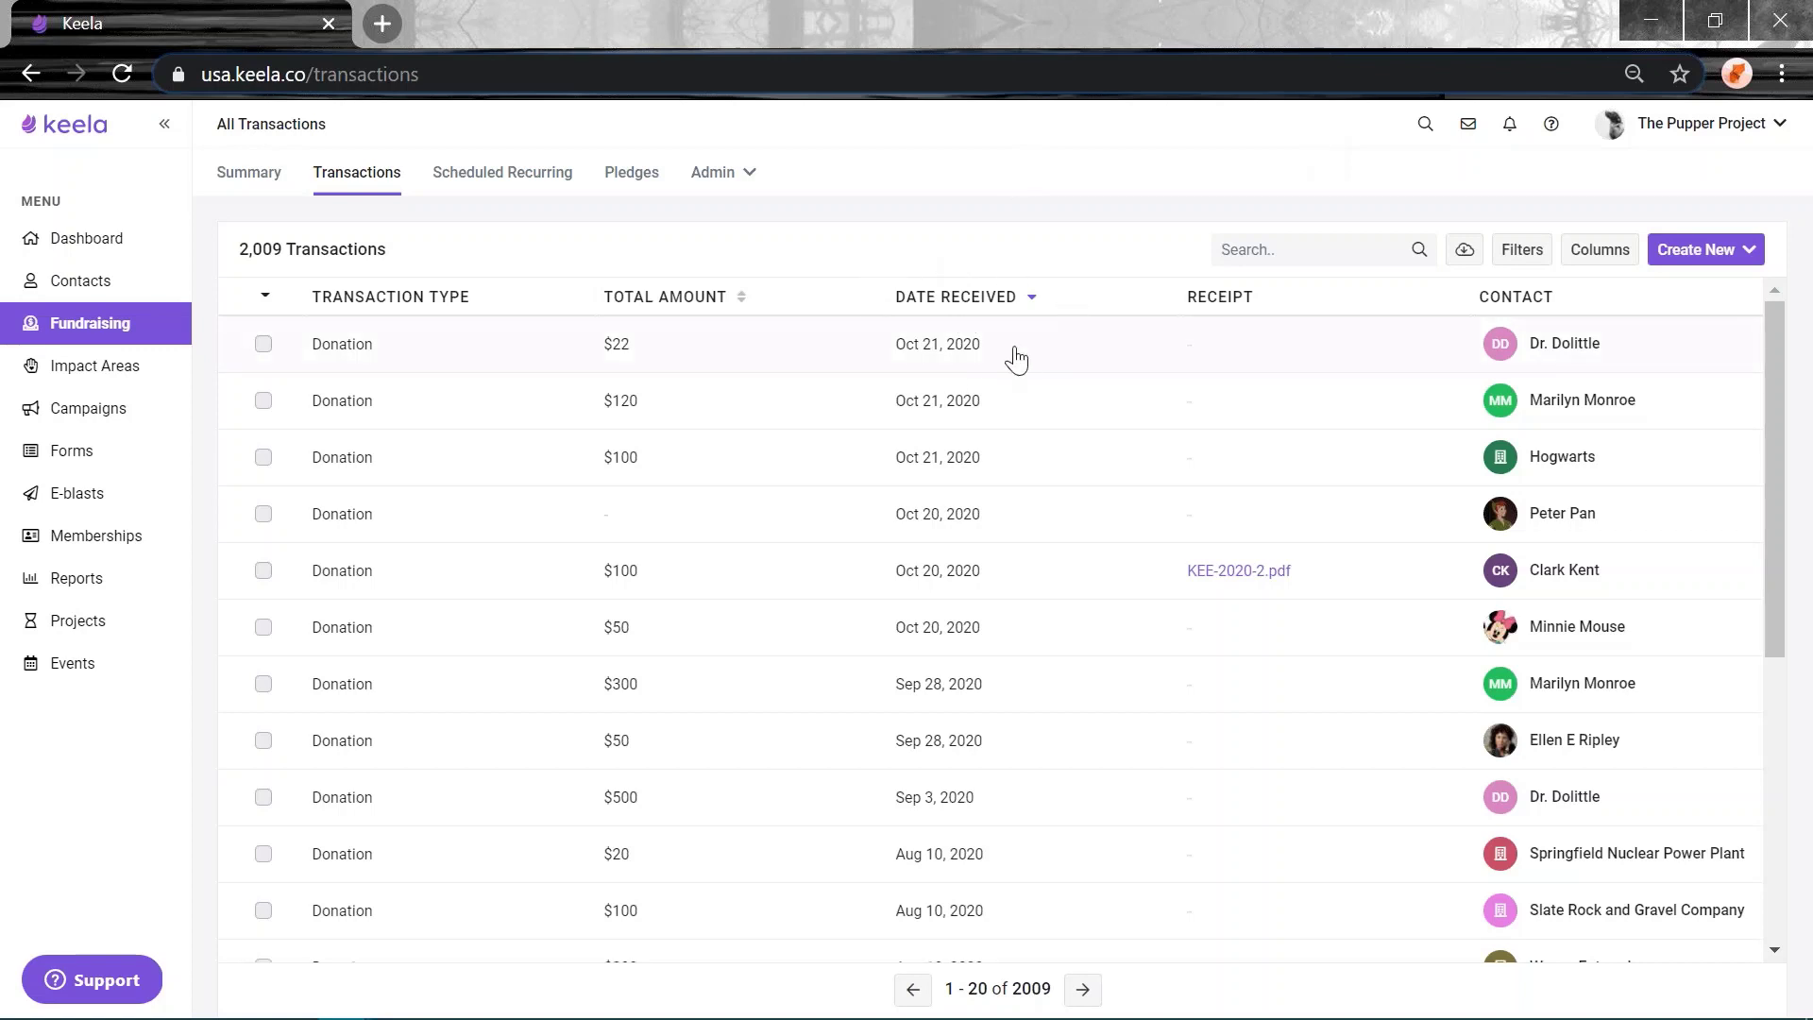
Add the Date Created column to the transactions table.
{"action": "left_click", "coordinate": [1599, 250]}
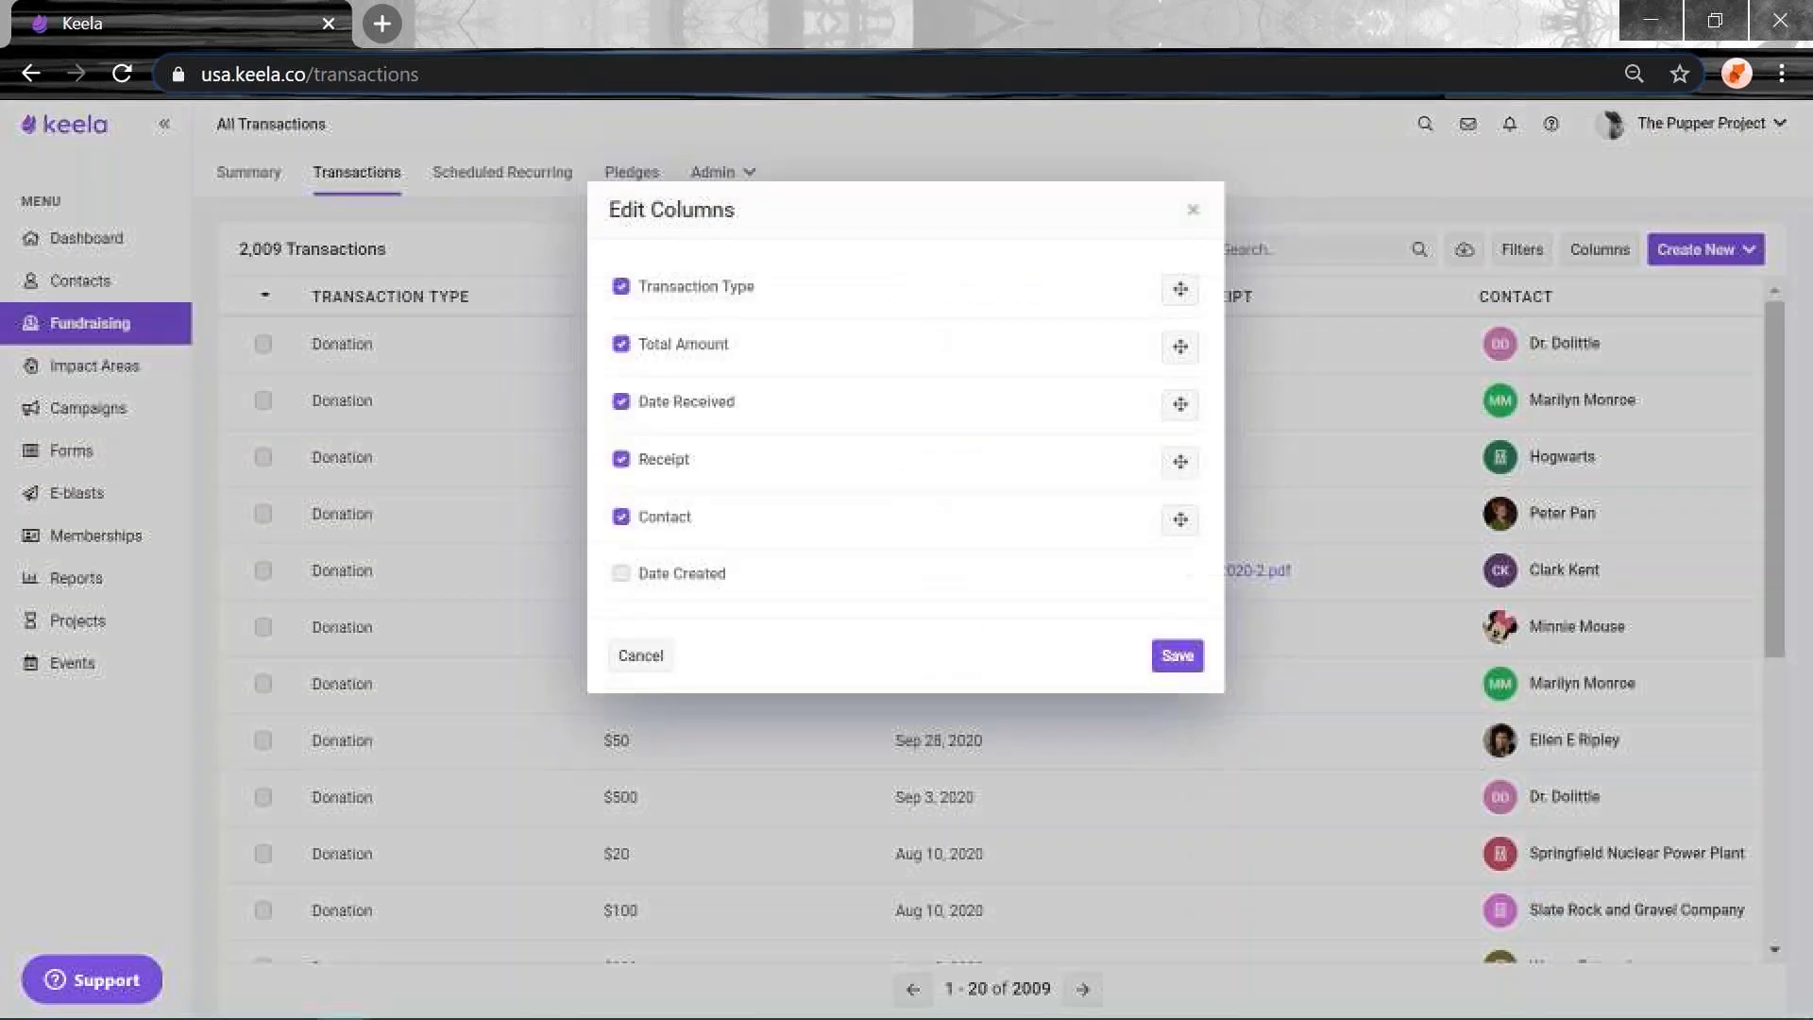
{"action": "left_click", "coordinate": [621, 576]}
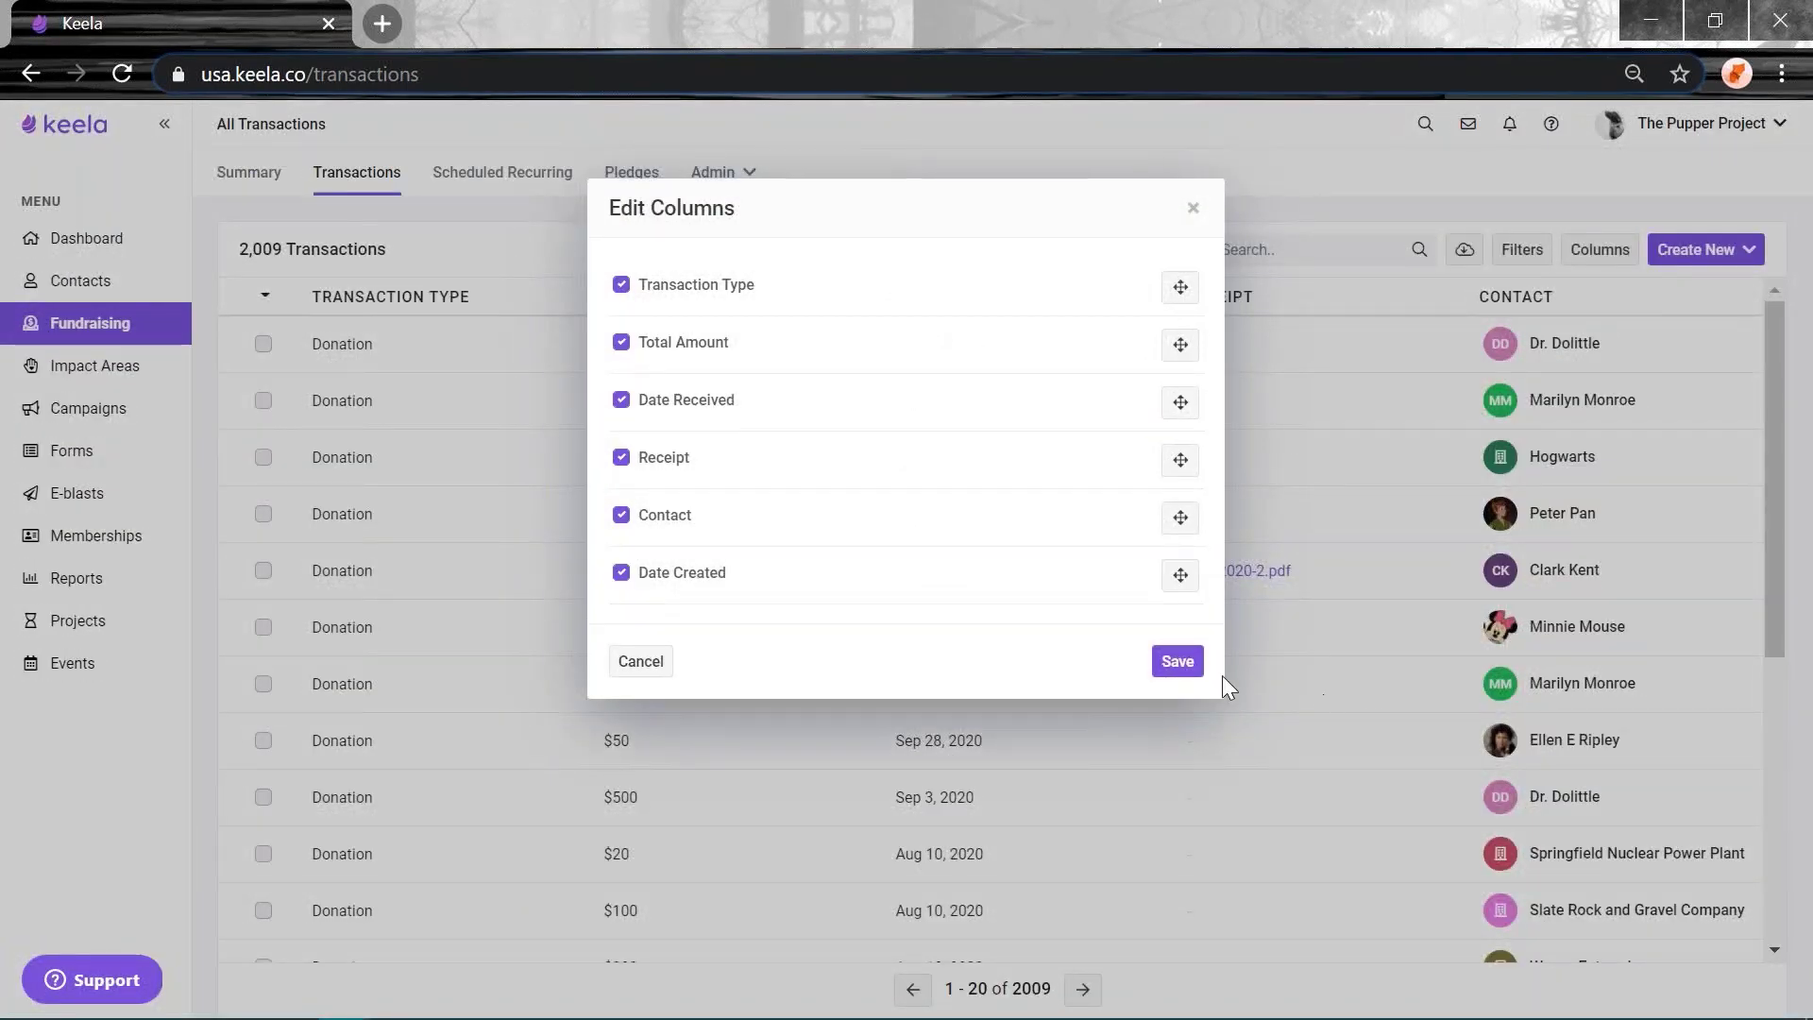
{"action": "left_click", "coordinate": [1180, 663]}
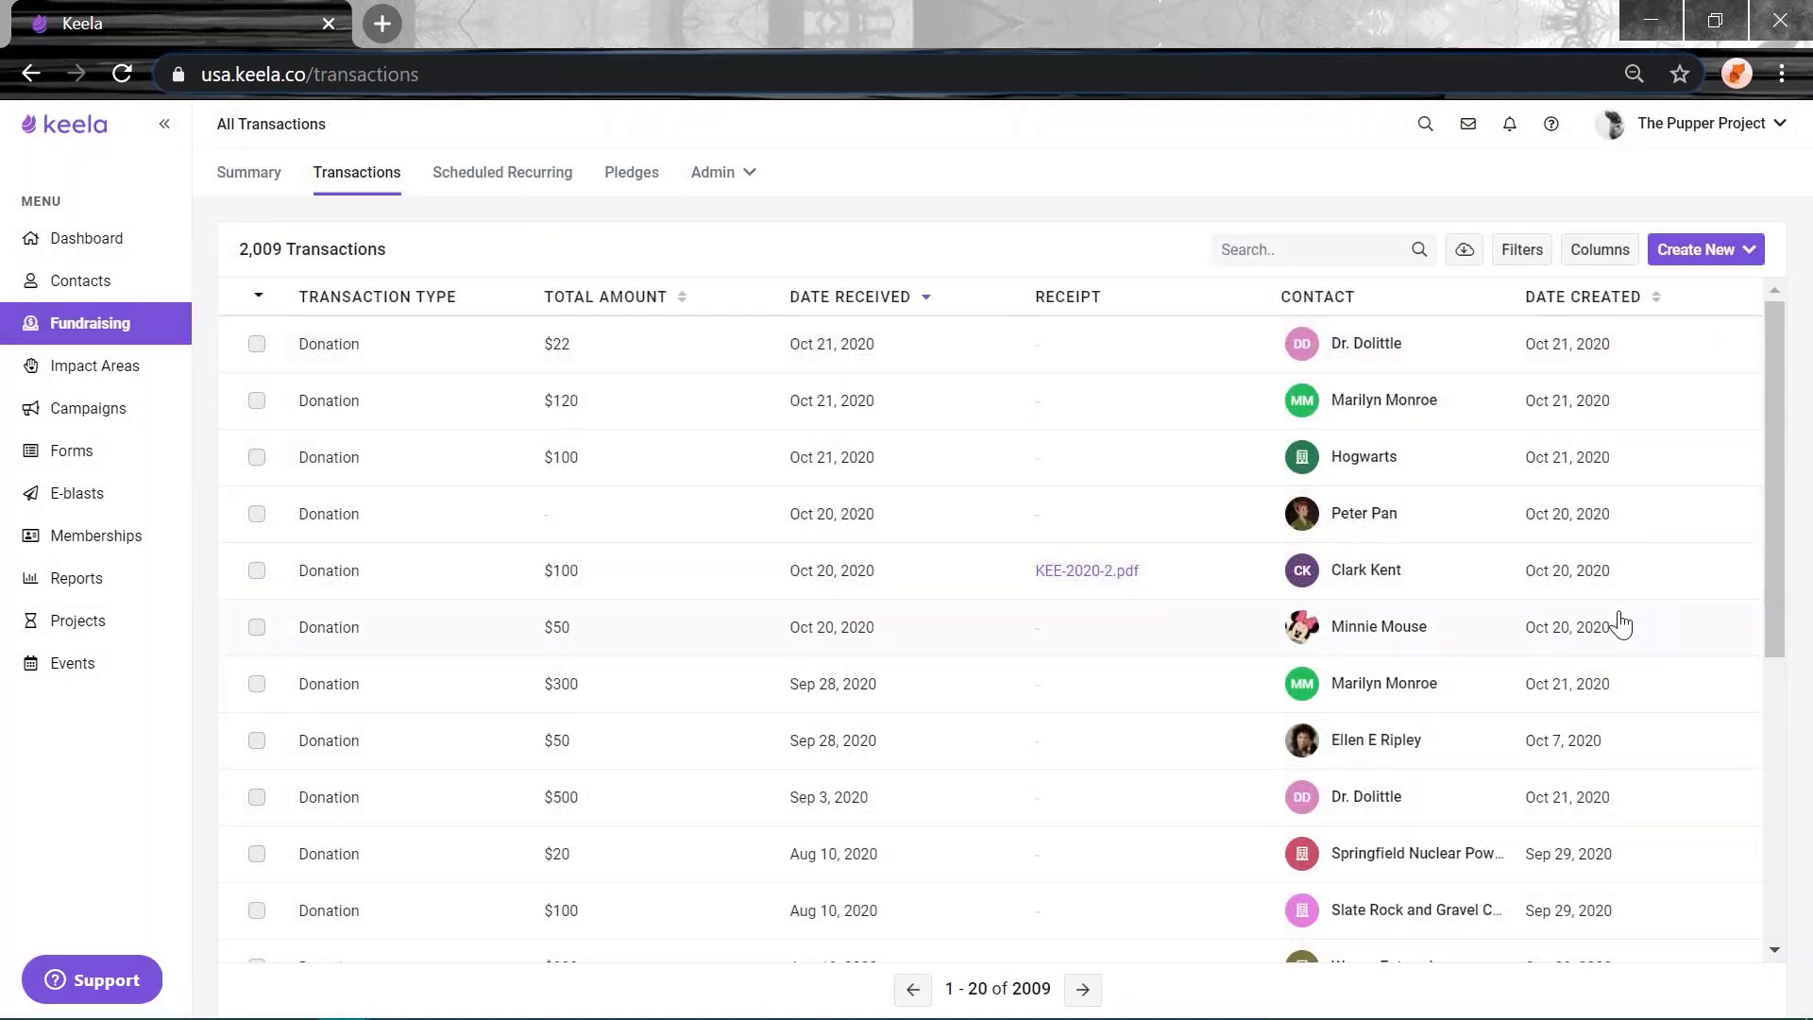
Sort transactions by Date Created, then by Date Received, newest first.
{"action": "left_click", "coordinate": [1654, 299]}
{"action": "left_click", "coordinate": [1548, 300]}
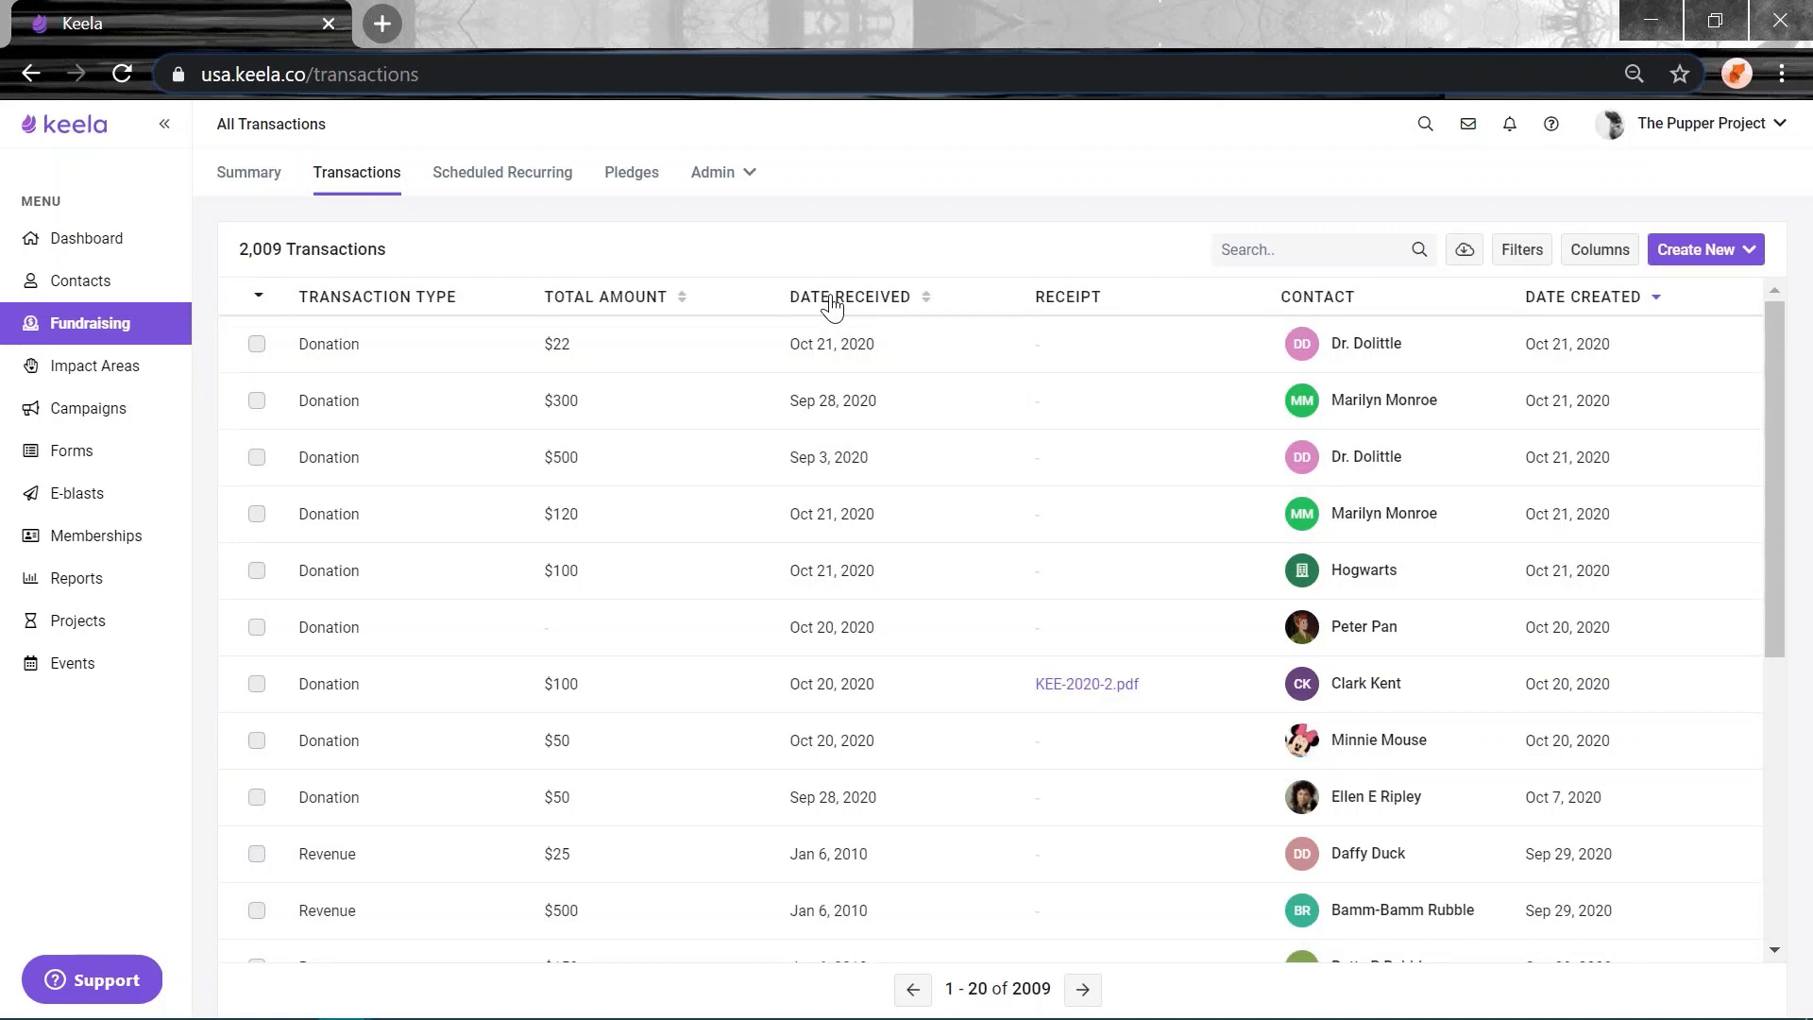
{"action": "left_click", "coordinate": [926, 298]}
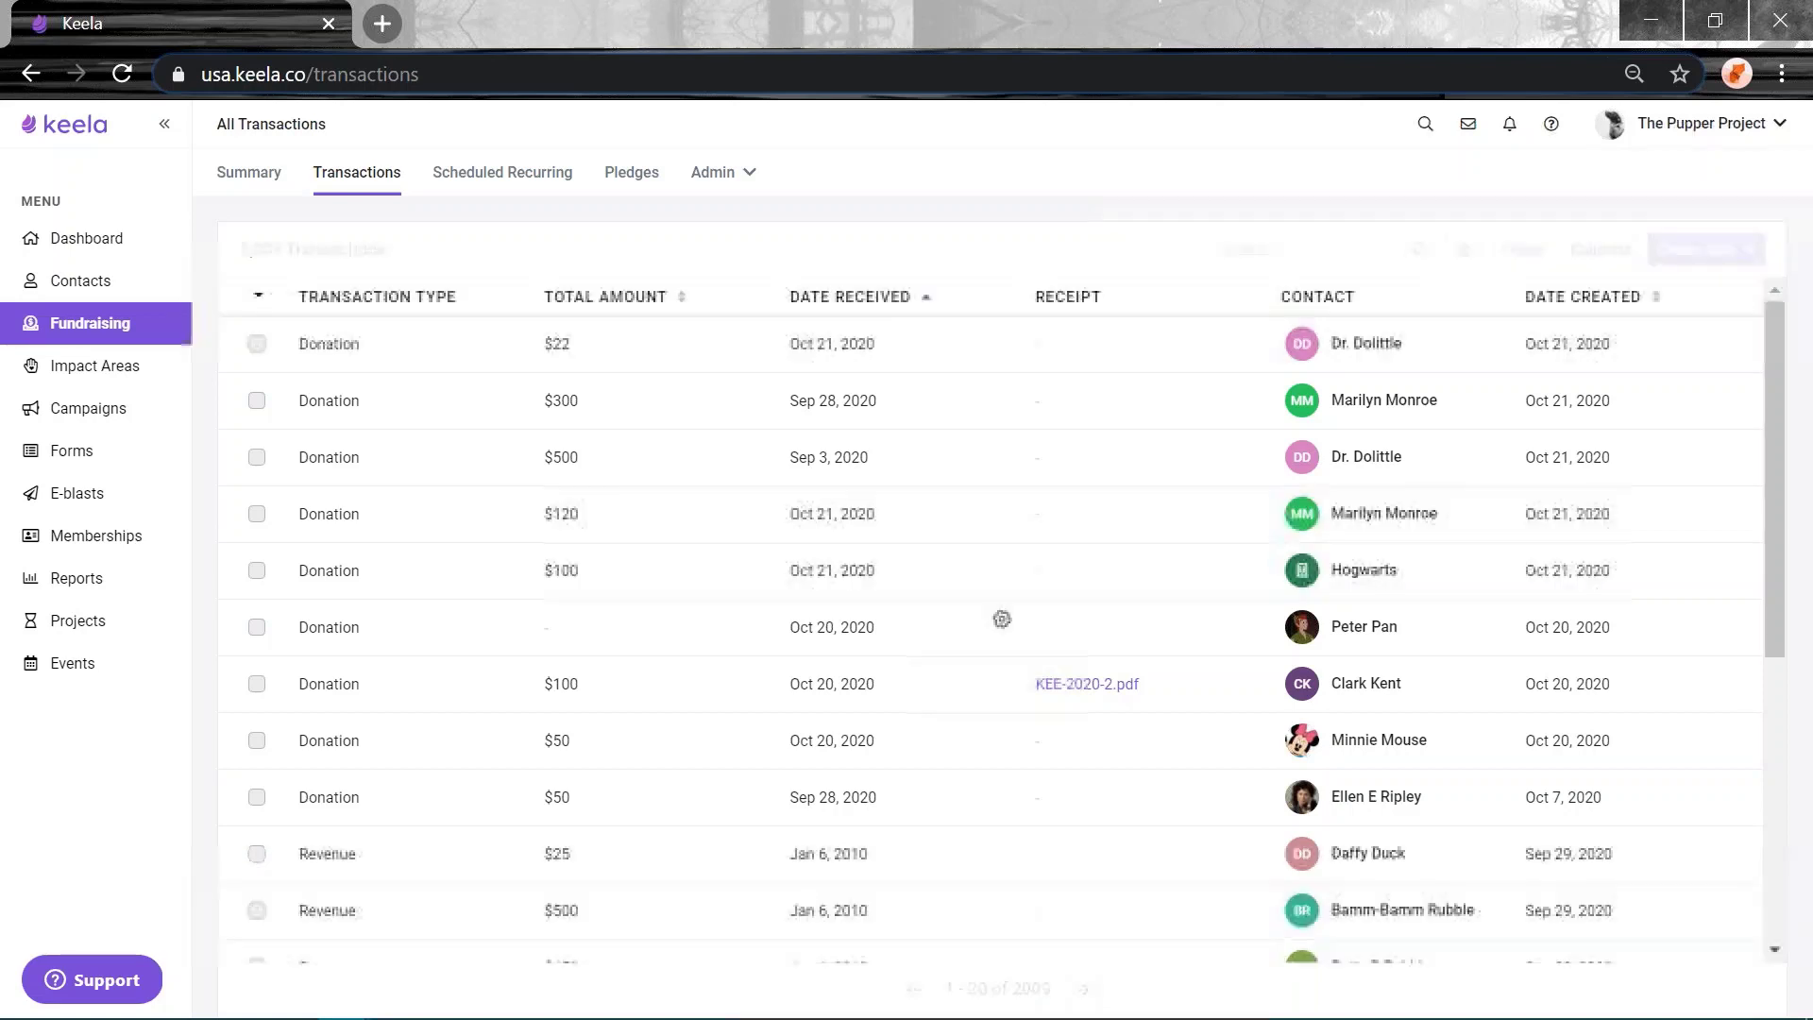
{"action": "left_click", "coordinate": [935, 304]}
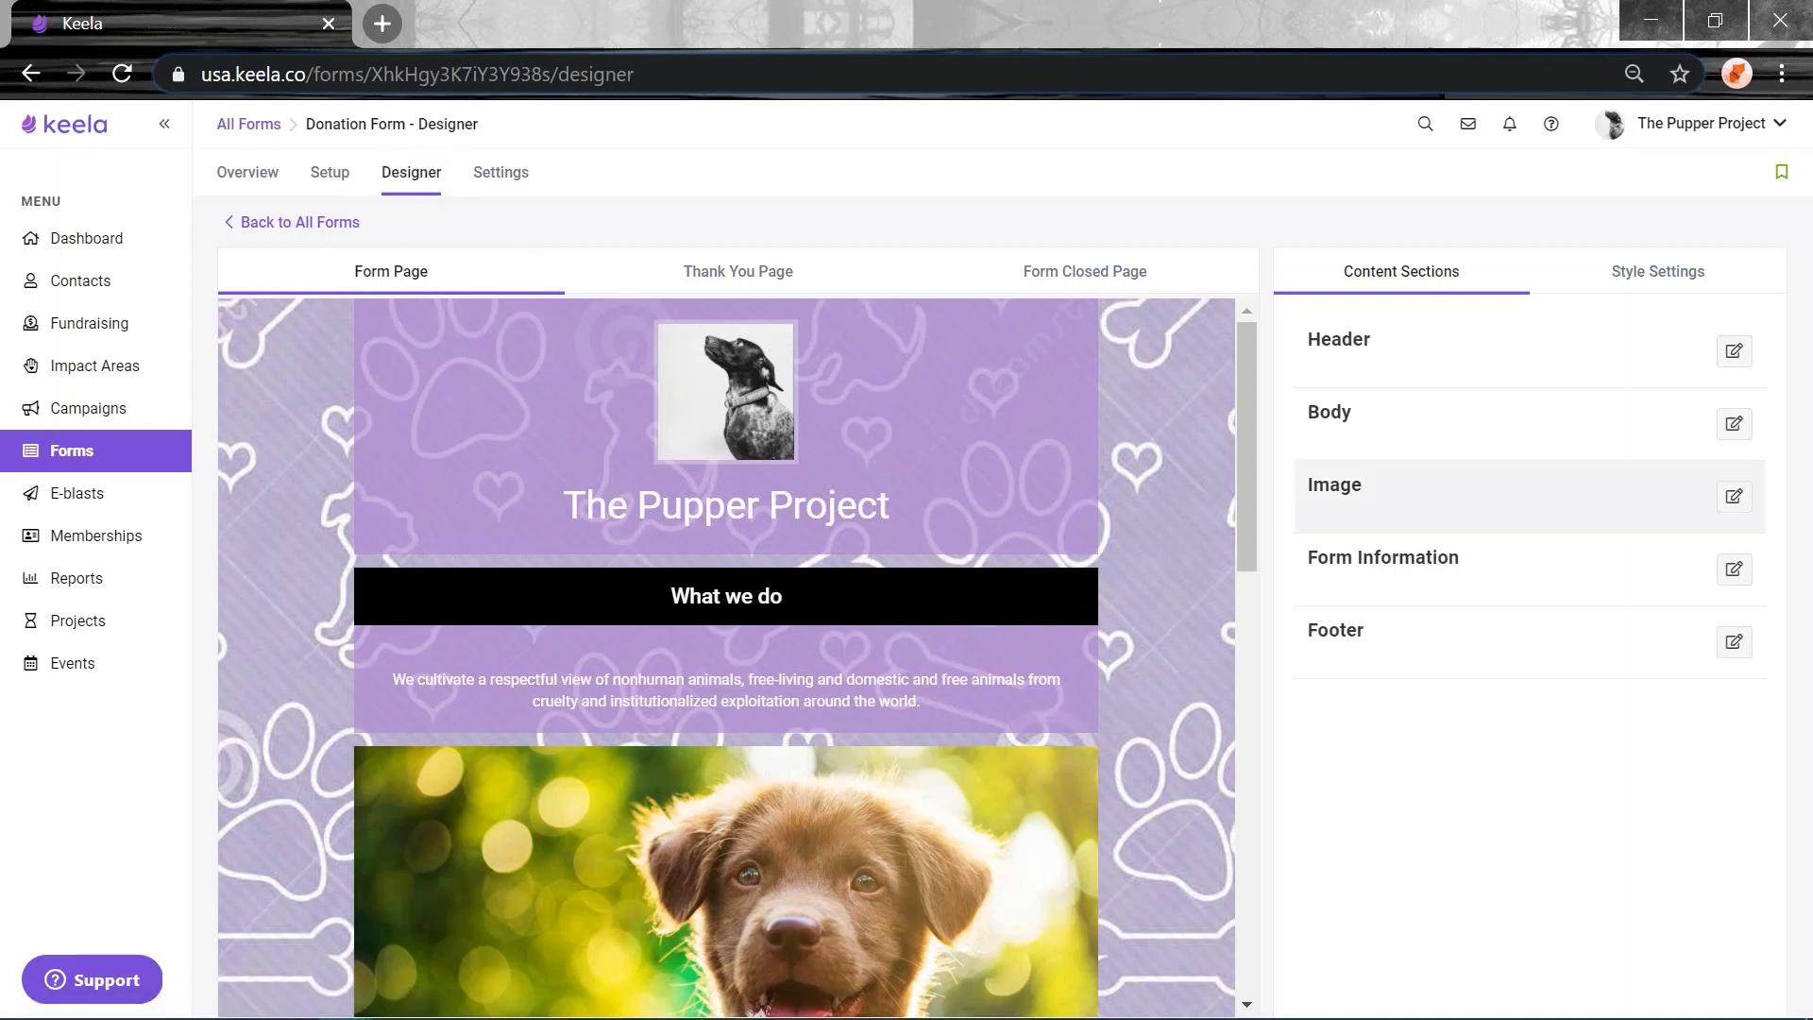
Look over the donation form preview and advance it to the next step.
{"action": "left_click_drag", "start_coordinate": [1450, 564], "coordinate": [1338, 565]}
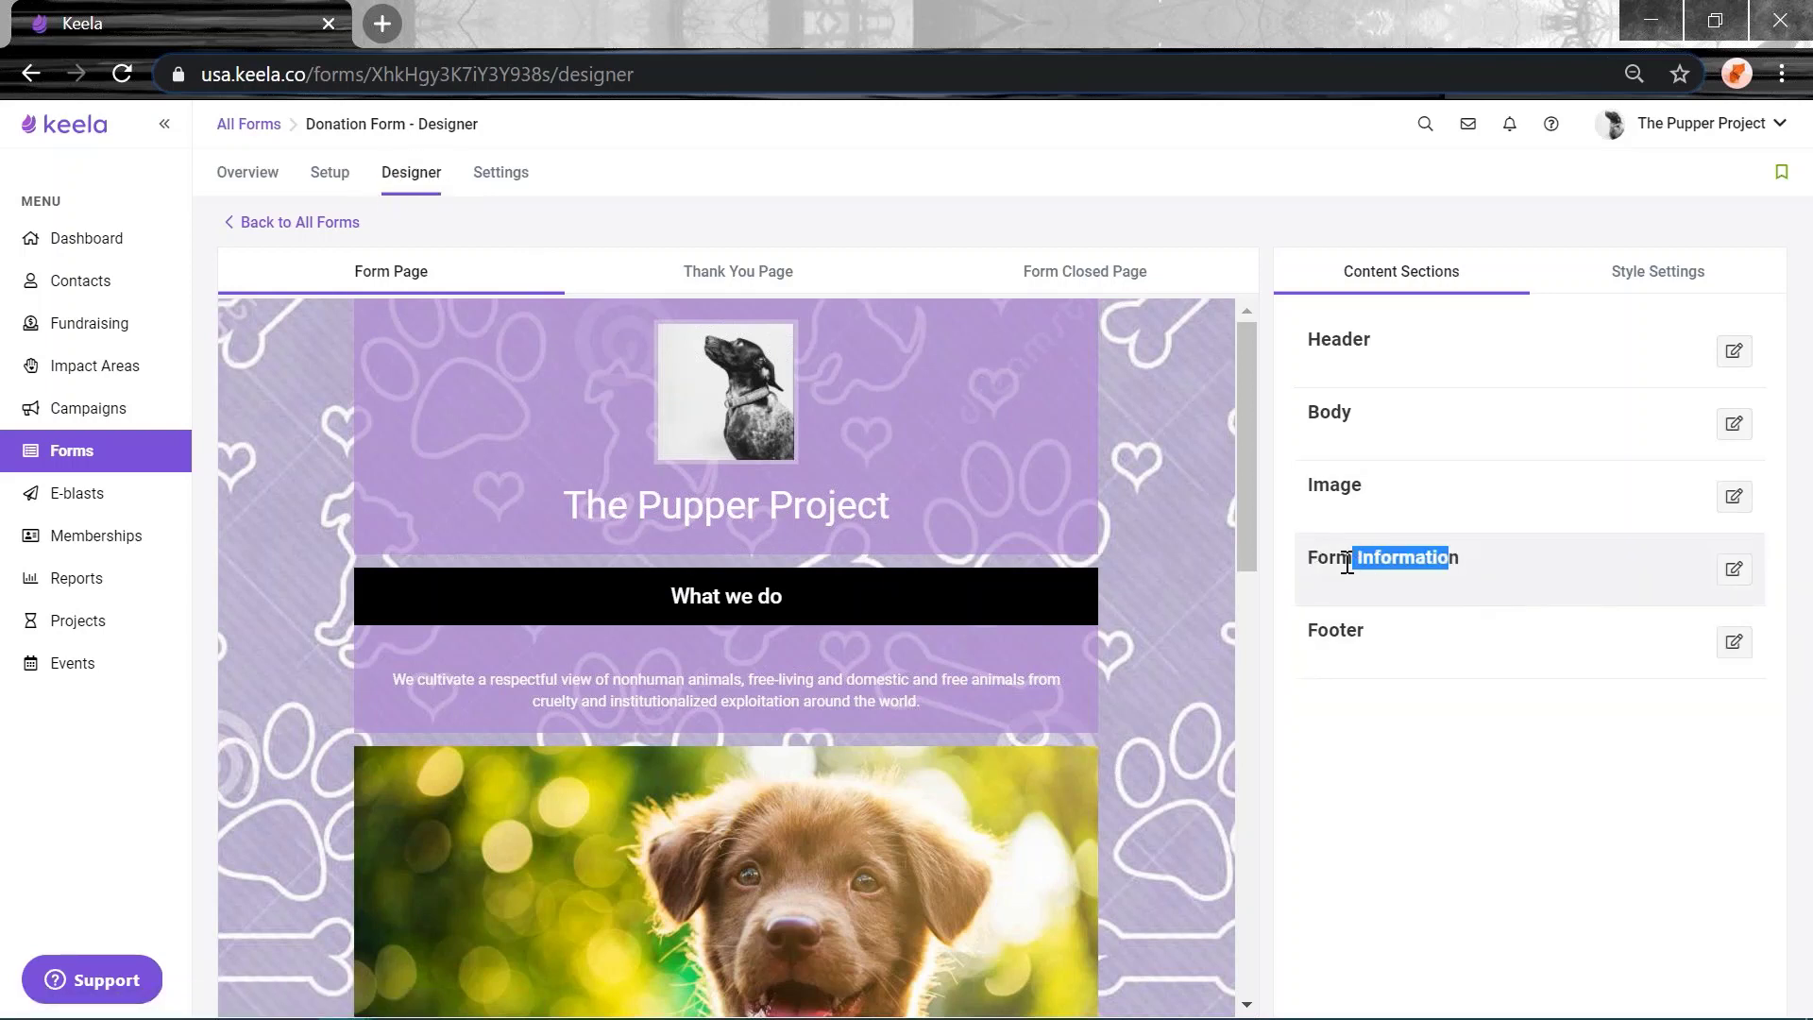
{"action": "left_click", "coordinate": [1452, 735]}
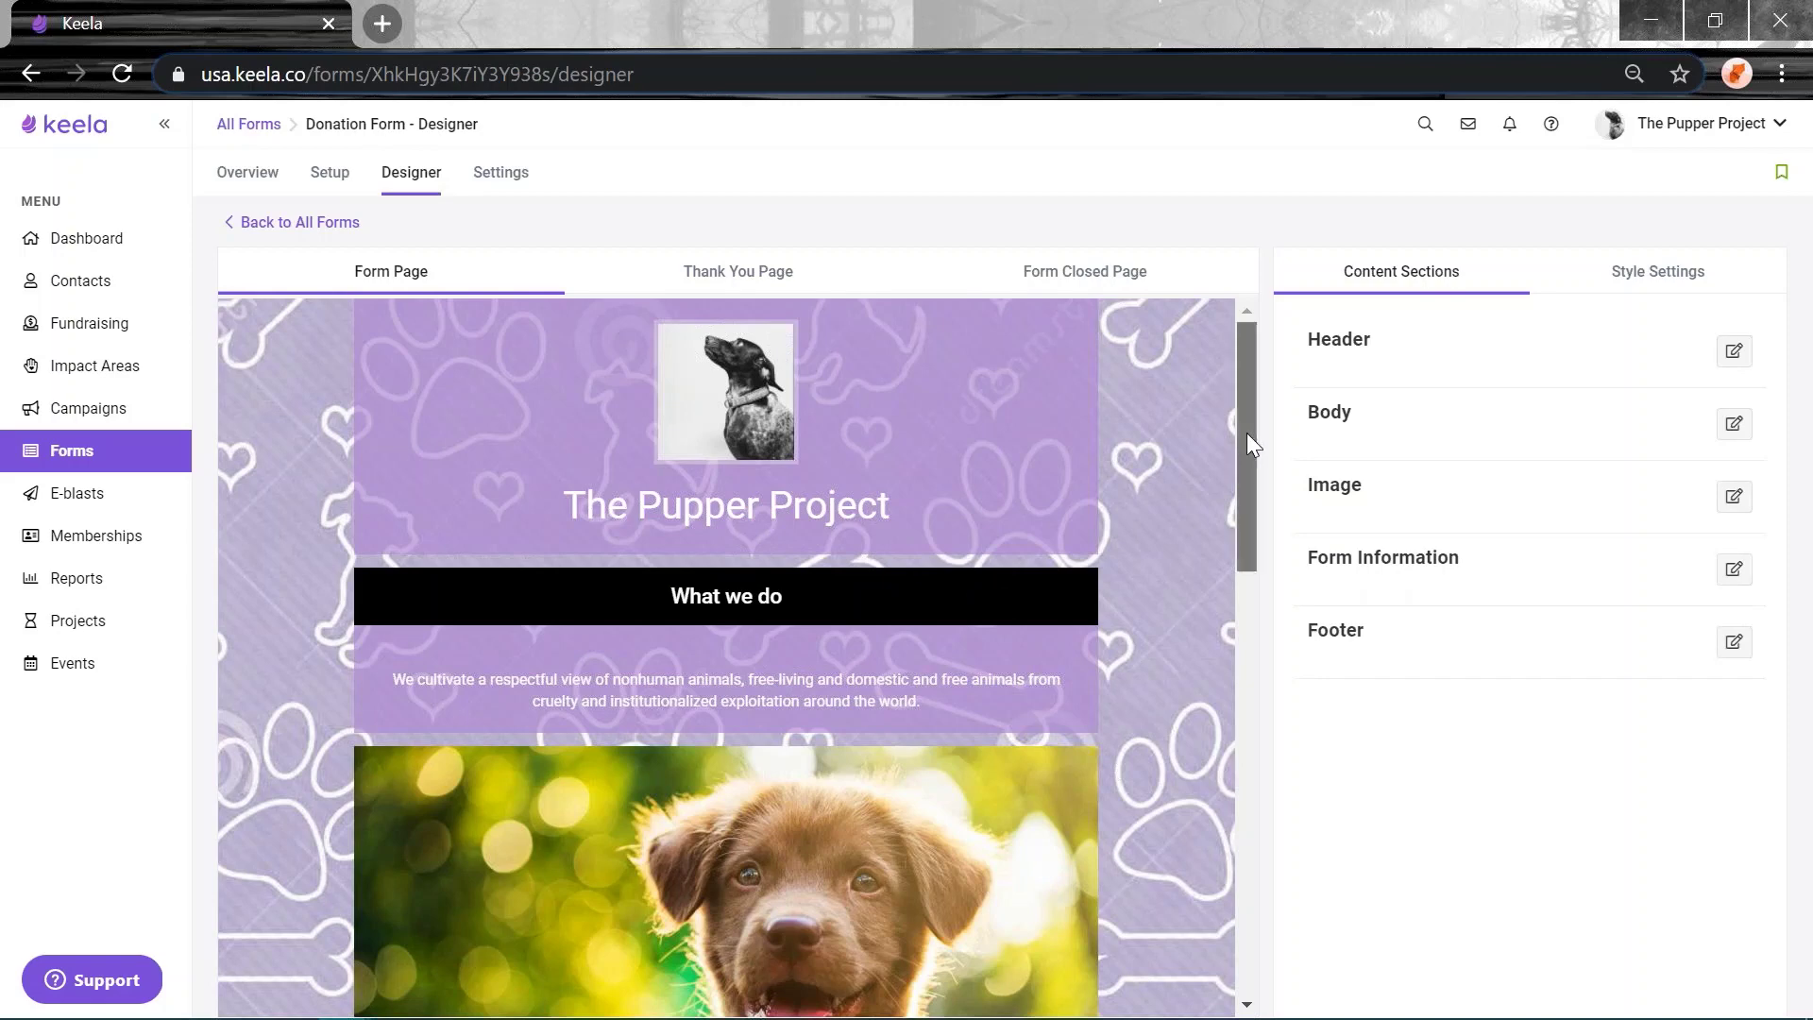
{"action": "left_click_drag", "start_coordinate": [1246, 432], "coordinate": [1248, 705]}
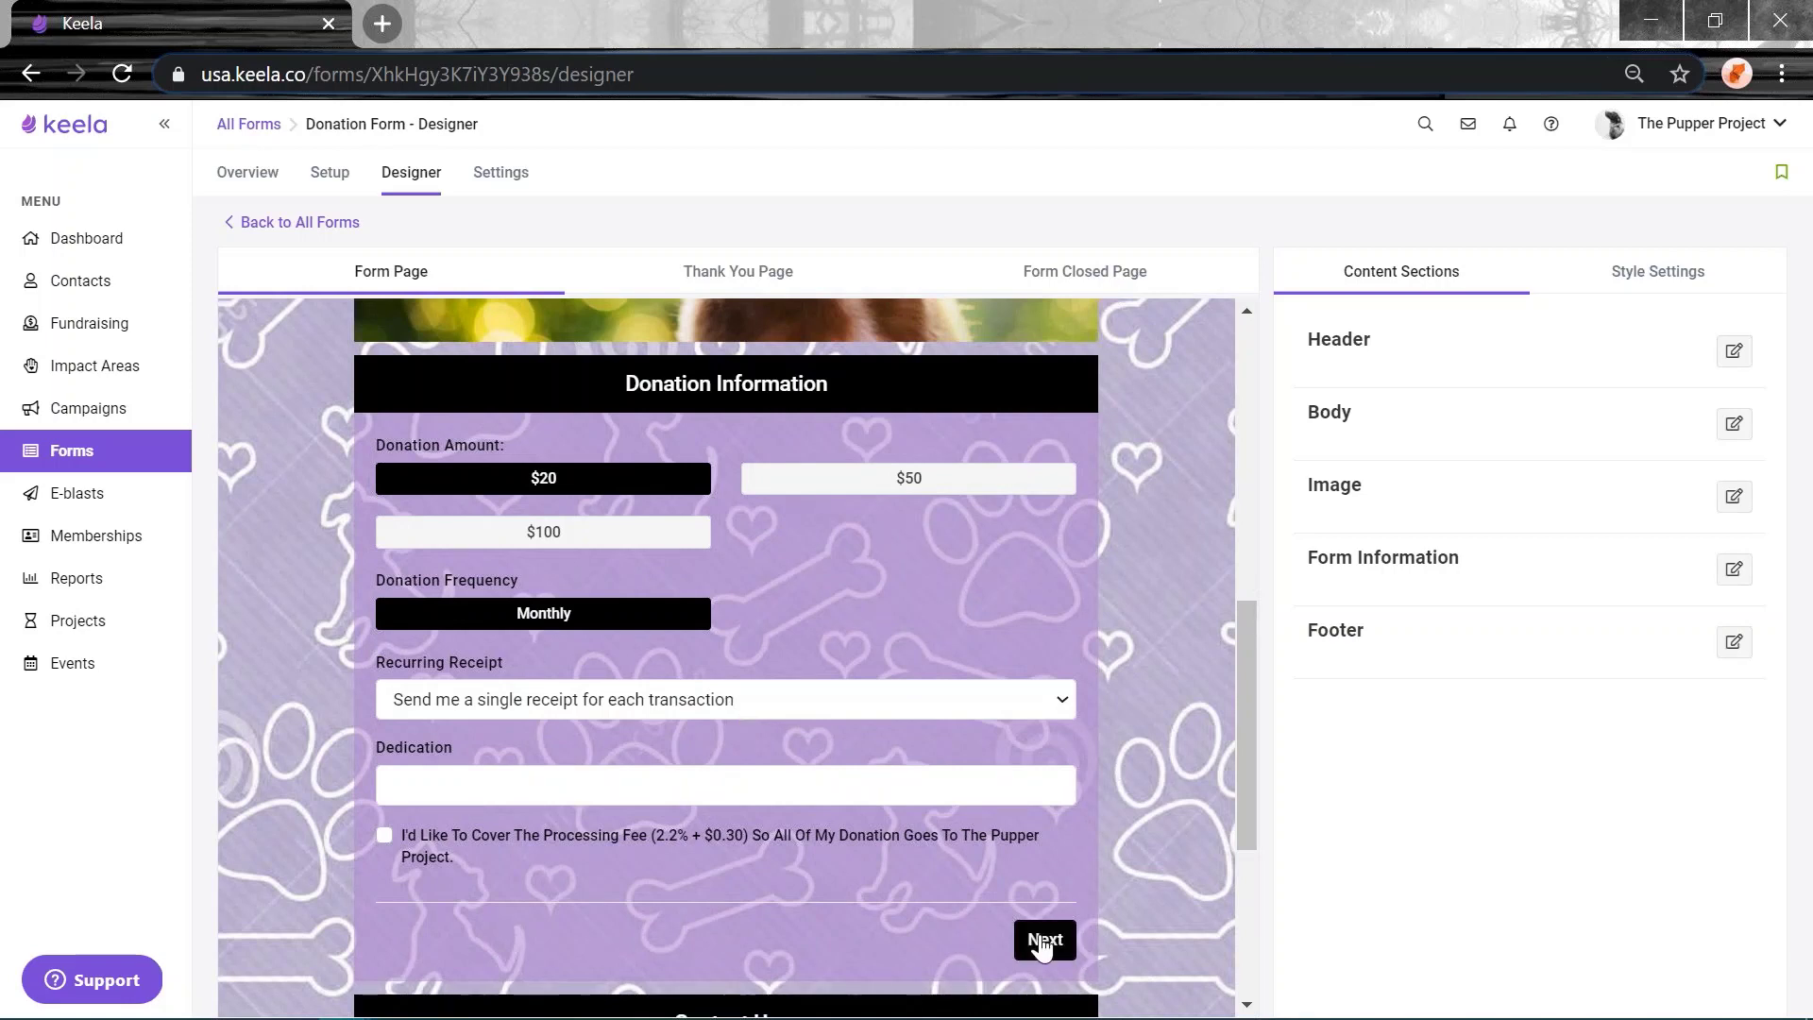
{"action": "left_click", "coordinate": [1045, 939]}
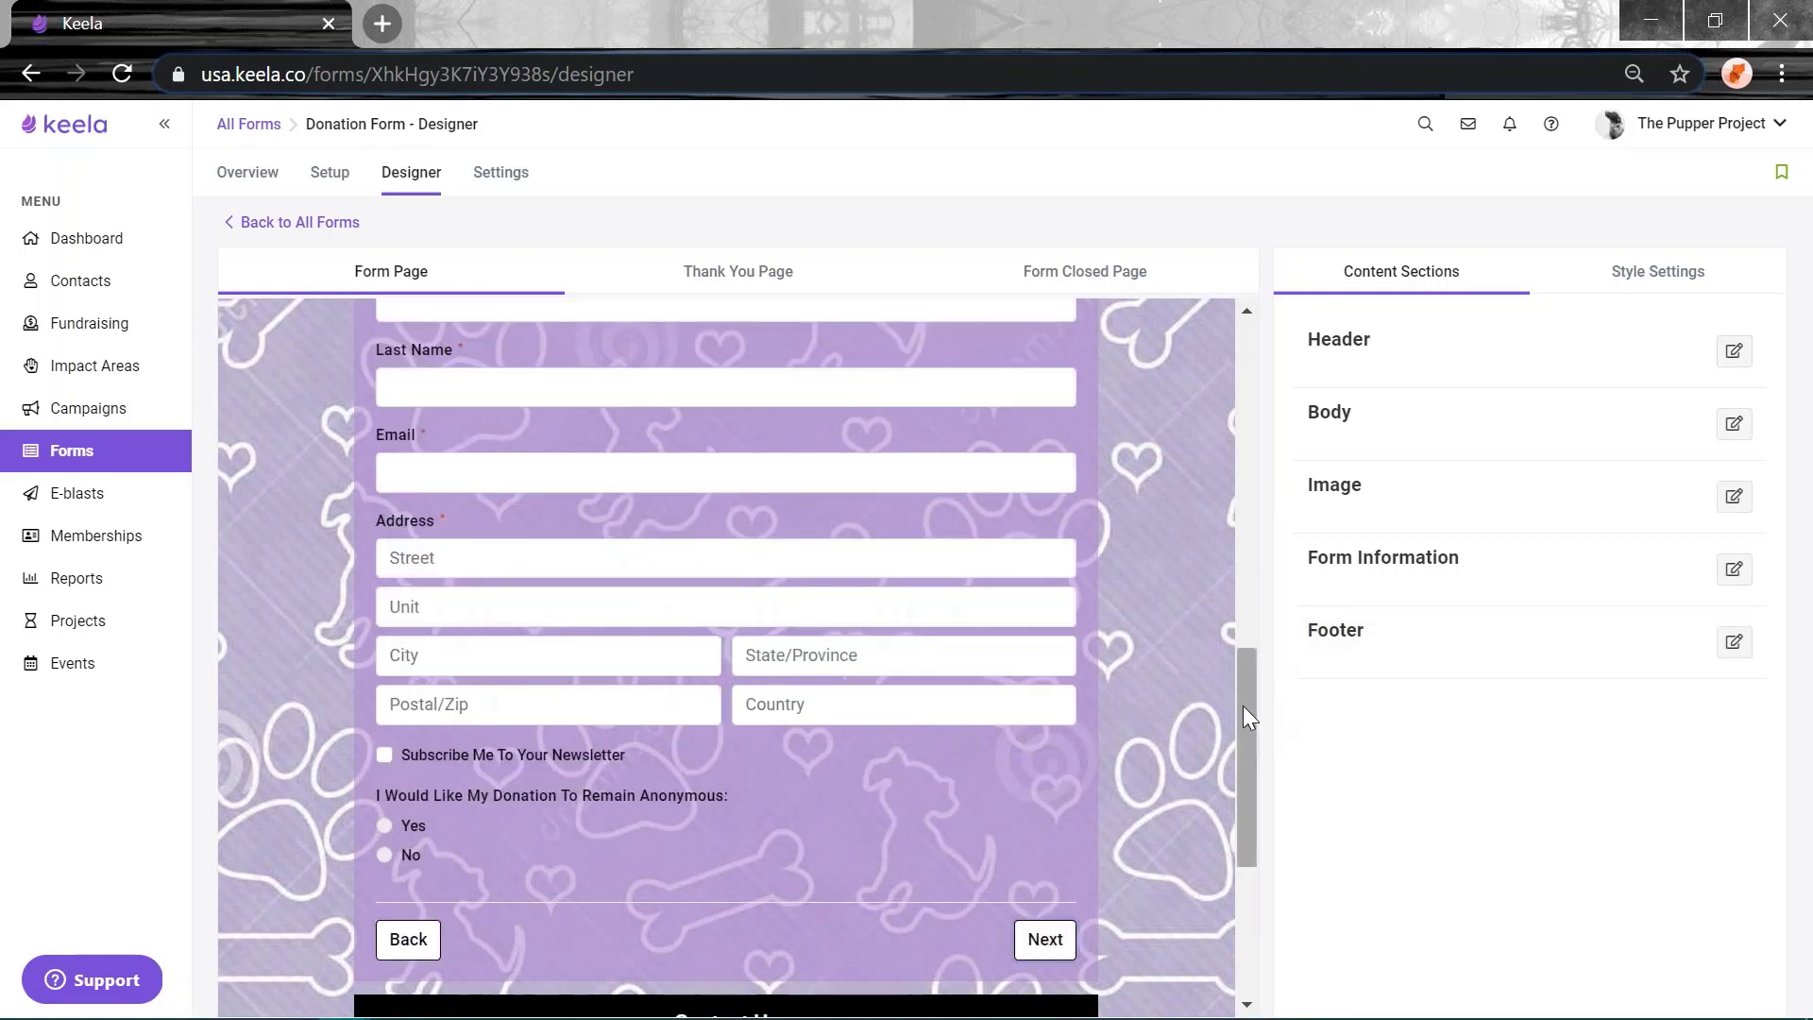
{"action": "scroll", "coordinate": [1243, 705], "scroll_direction": "up", "scroll_amount": 2}
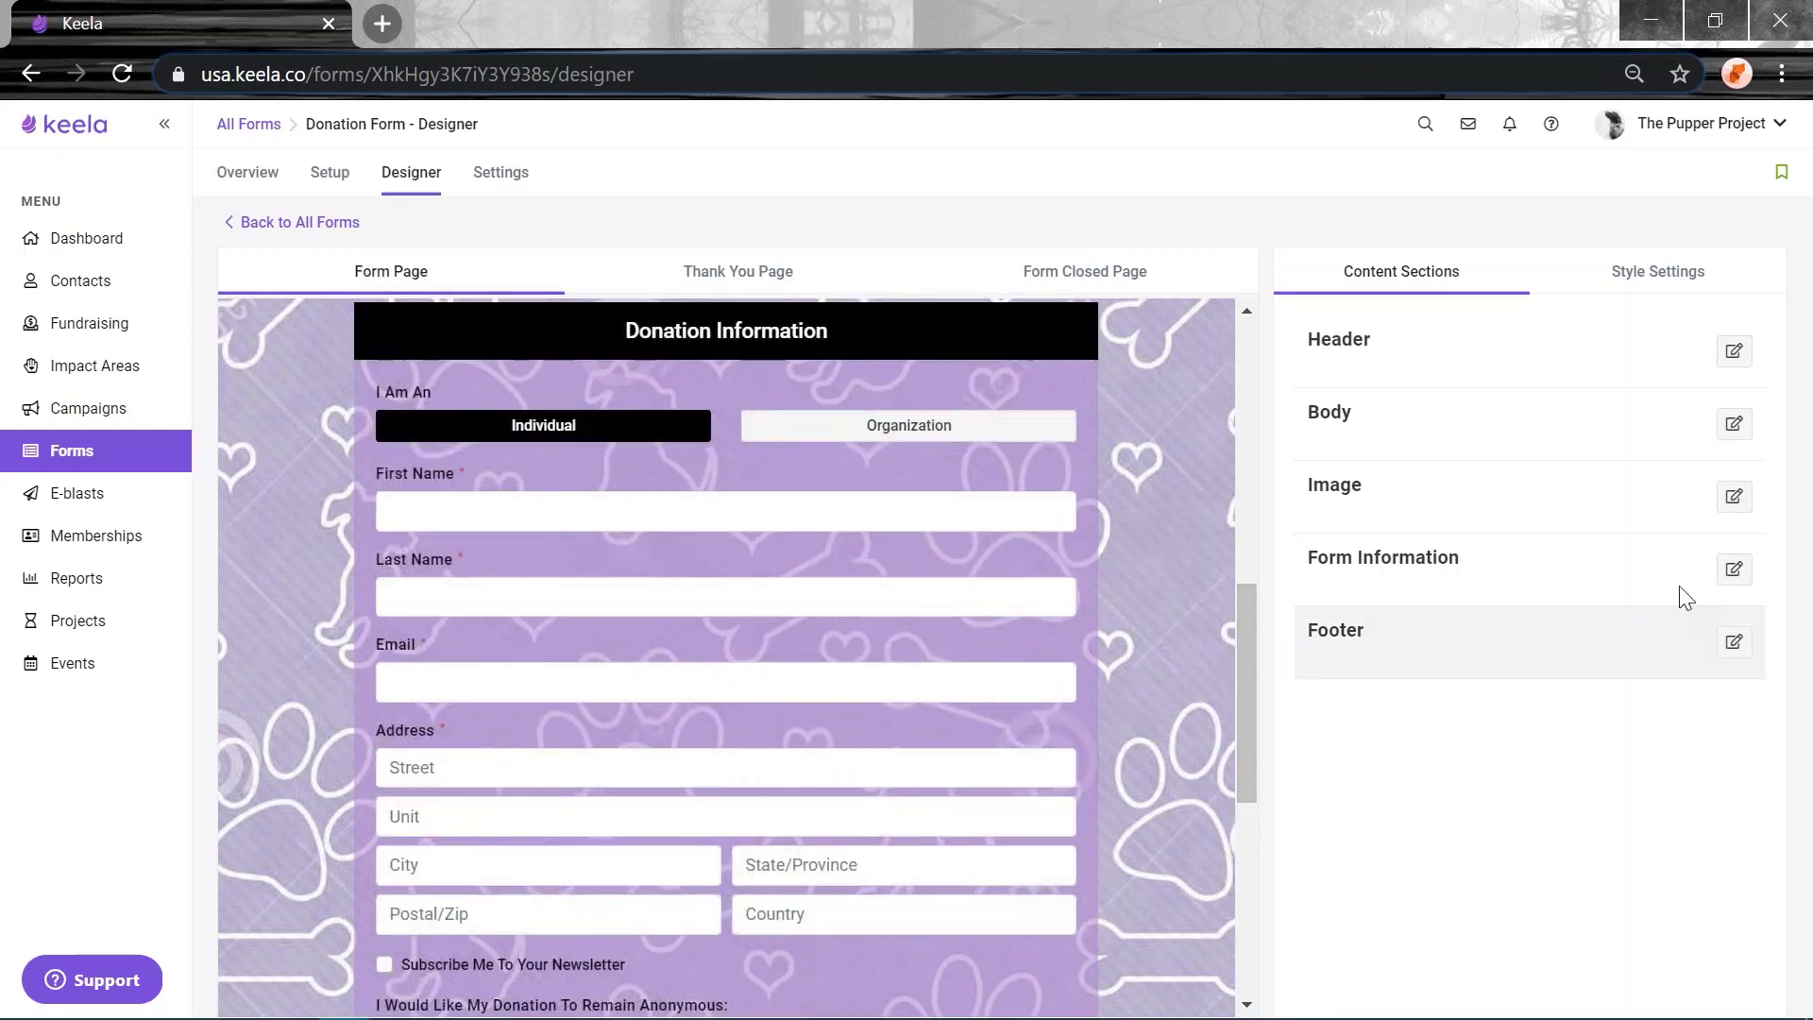
Give the Form Information section a bright pink background and save.
{"action": "left_click", "coordinate": [1734, 568]}
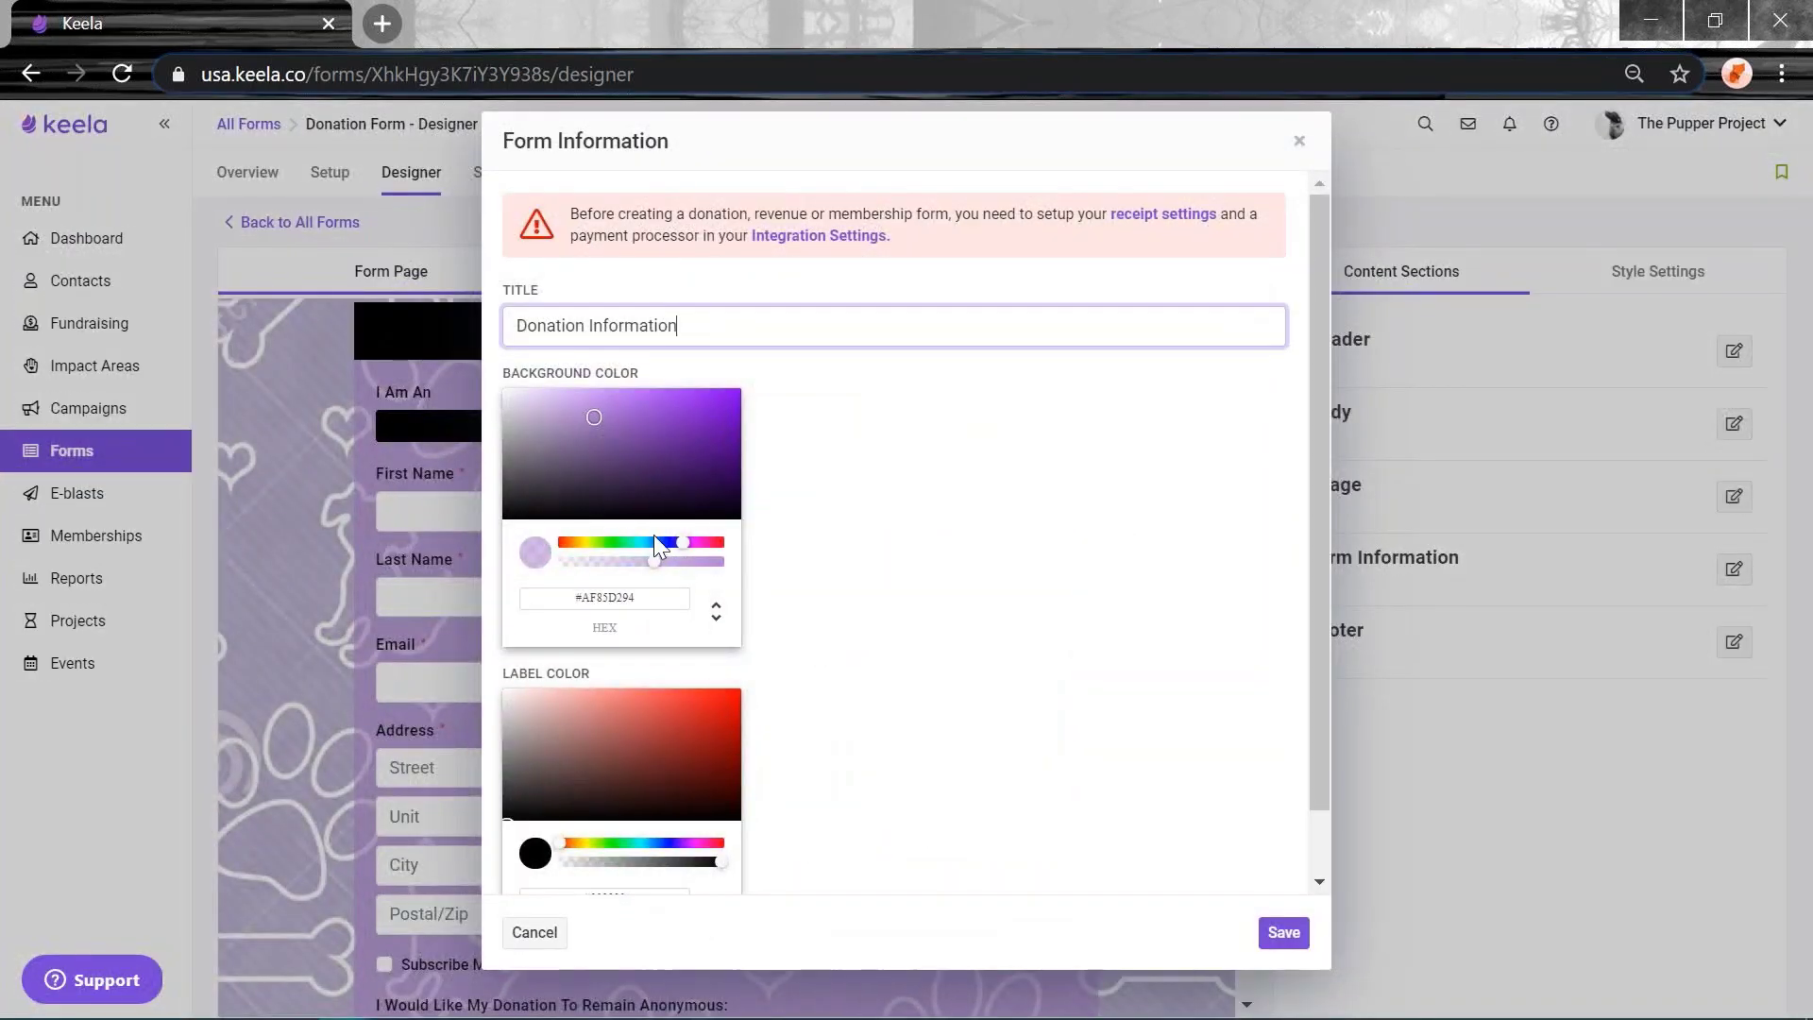
{"action": "left_click_drag", "start_coordinate": [686, 556], "coordinate": [712, 554]}
{"action": "left_click_drag", "start_coordinate": [718, 427], "coordinate": [730, 401]}
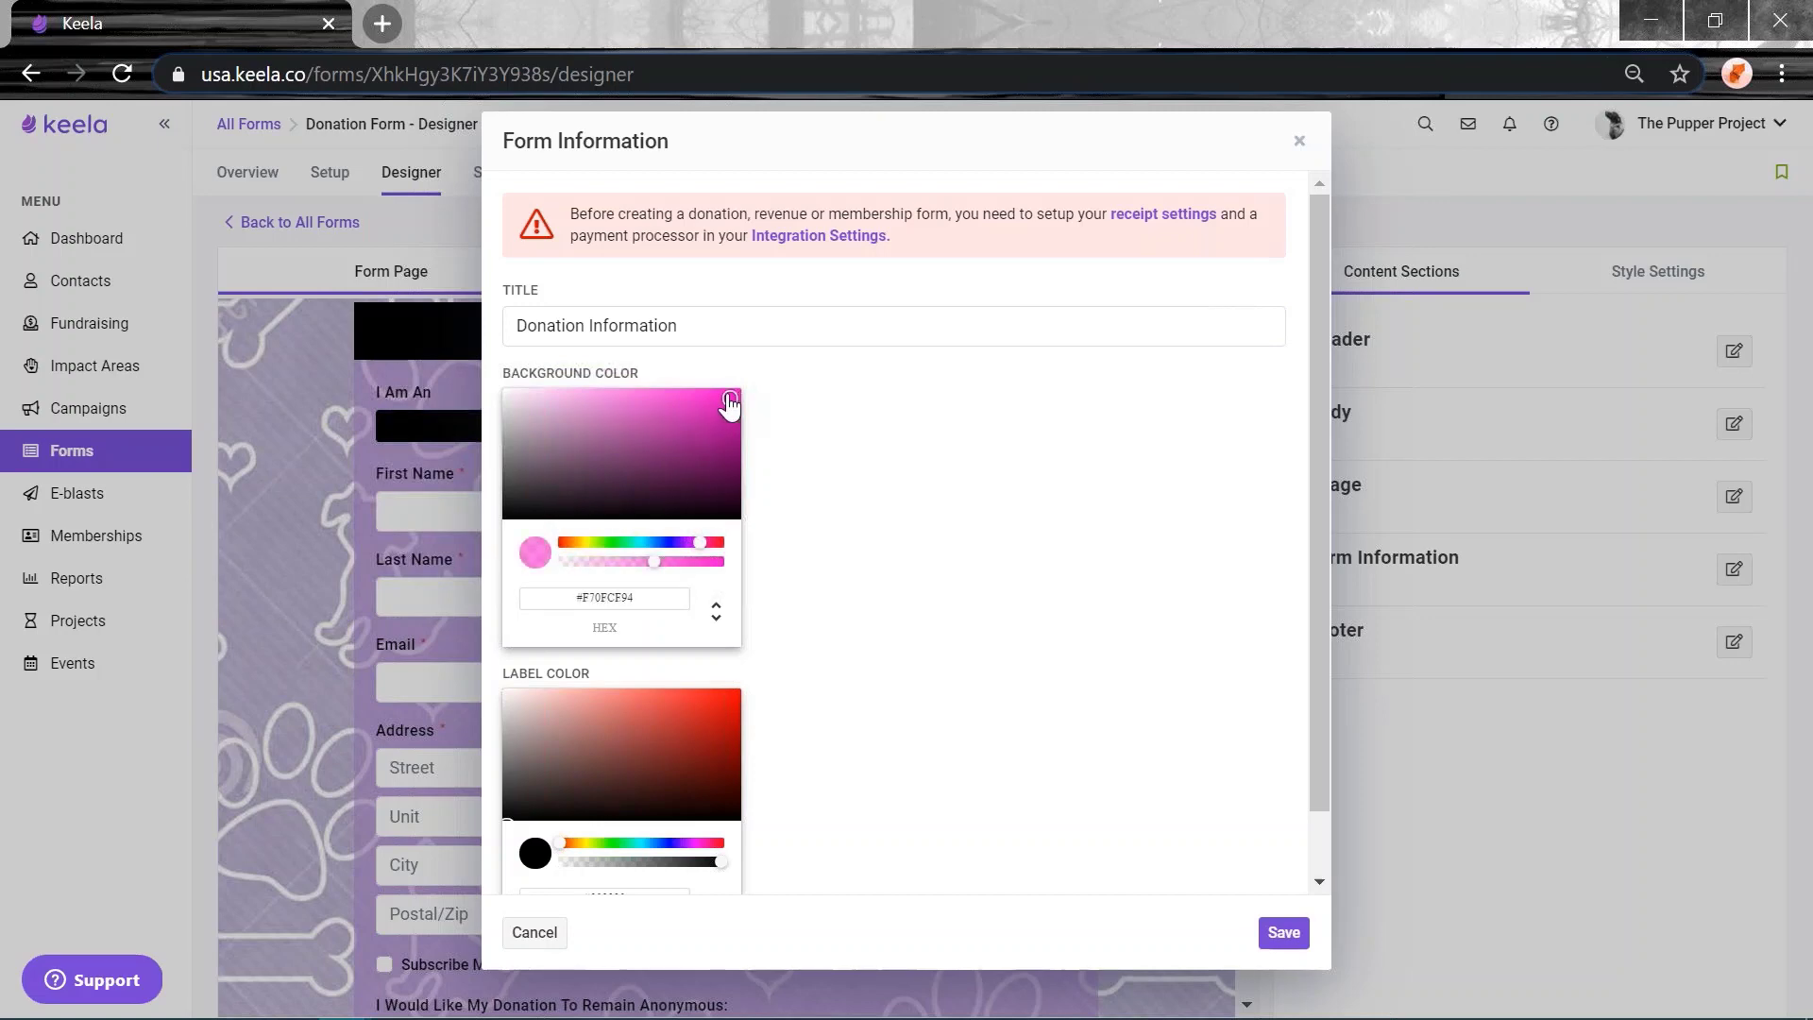
{"action": "left_click", "coordinate": [1284, 933]}
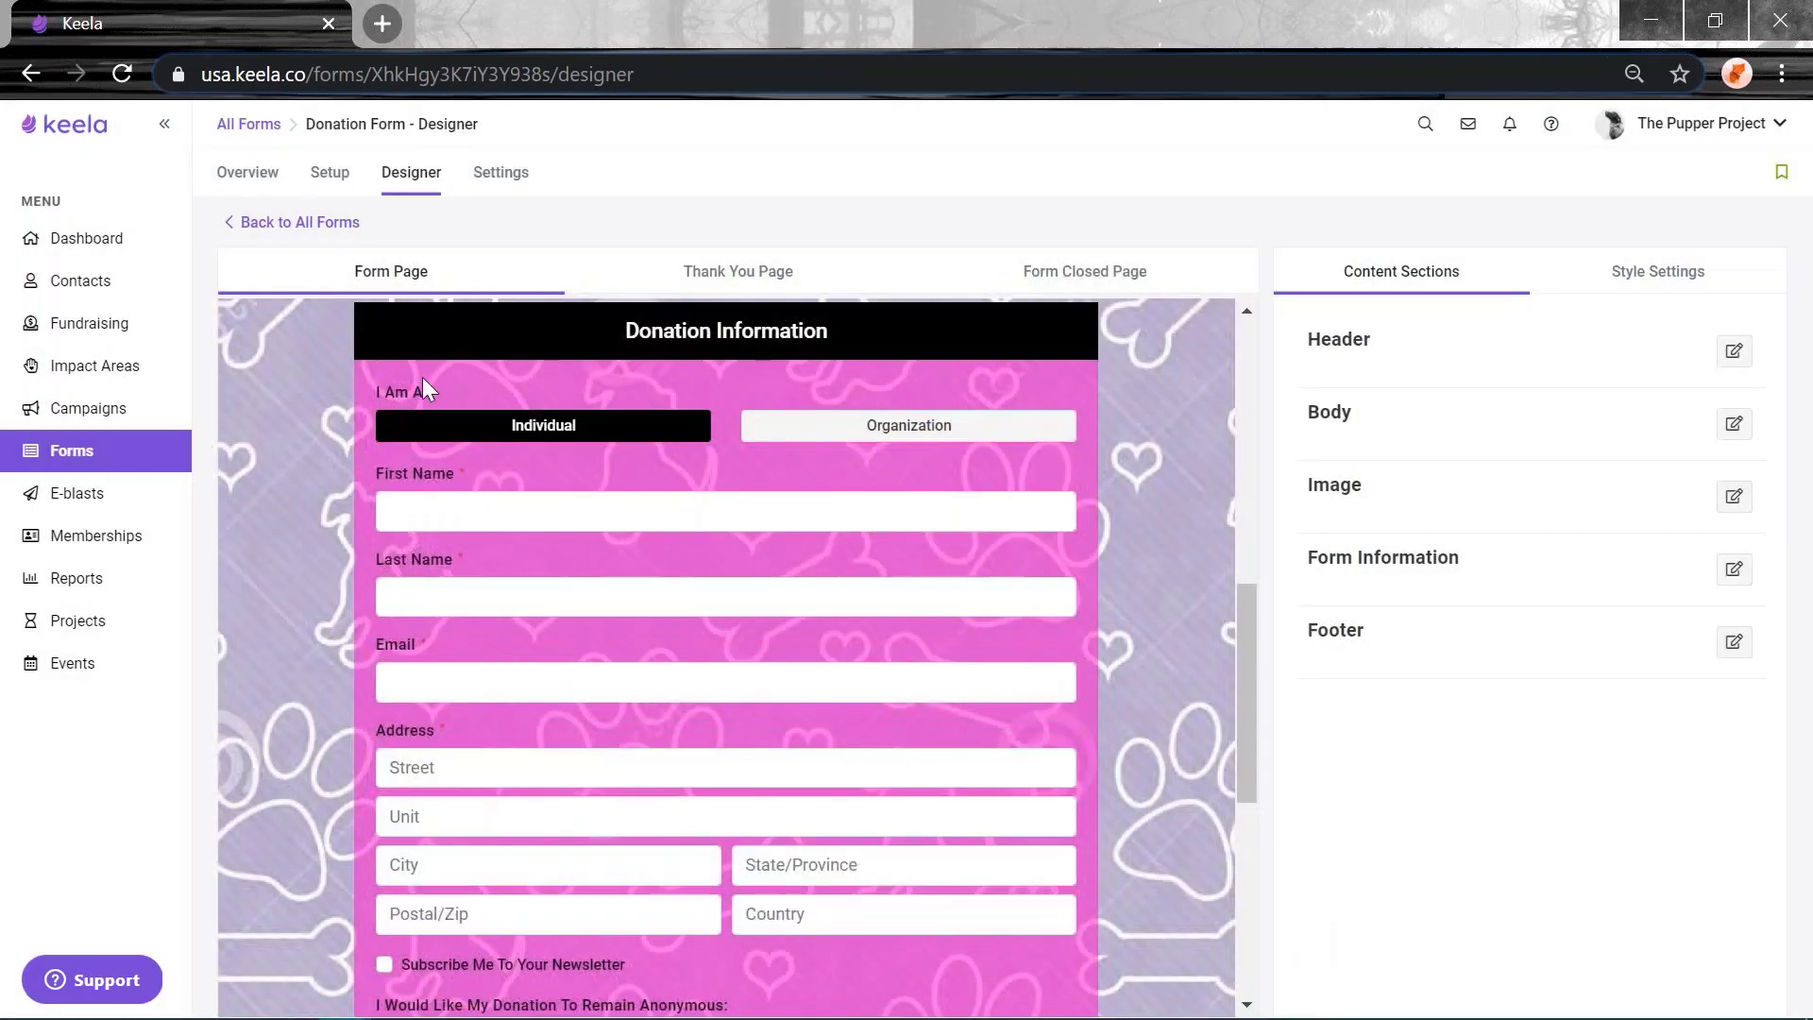
Set the Form Information label colour to white (#FFFFFF) and save.
{"action": "left_click", "coordinate": [1734, 569]}
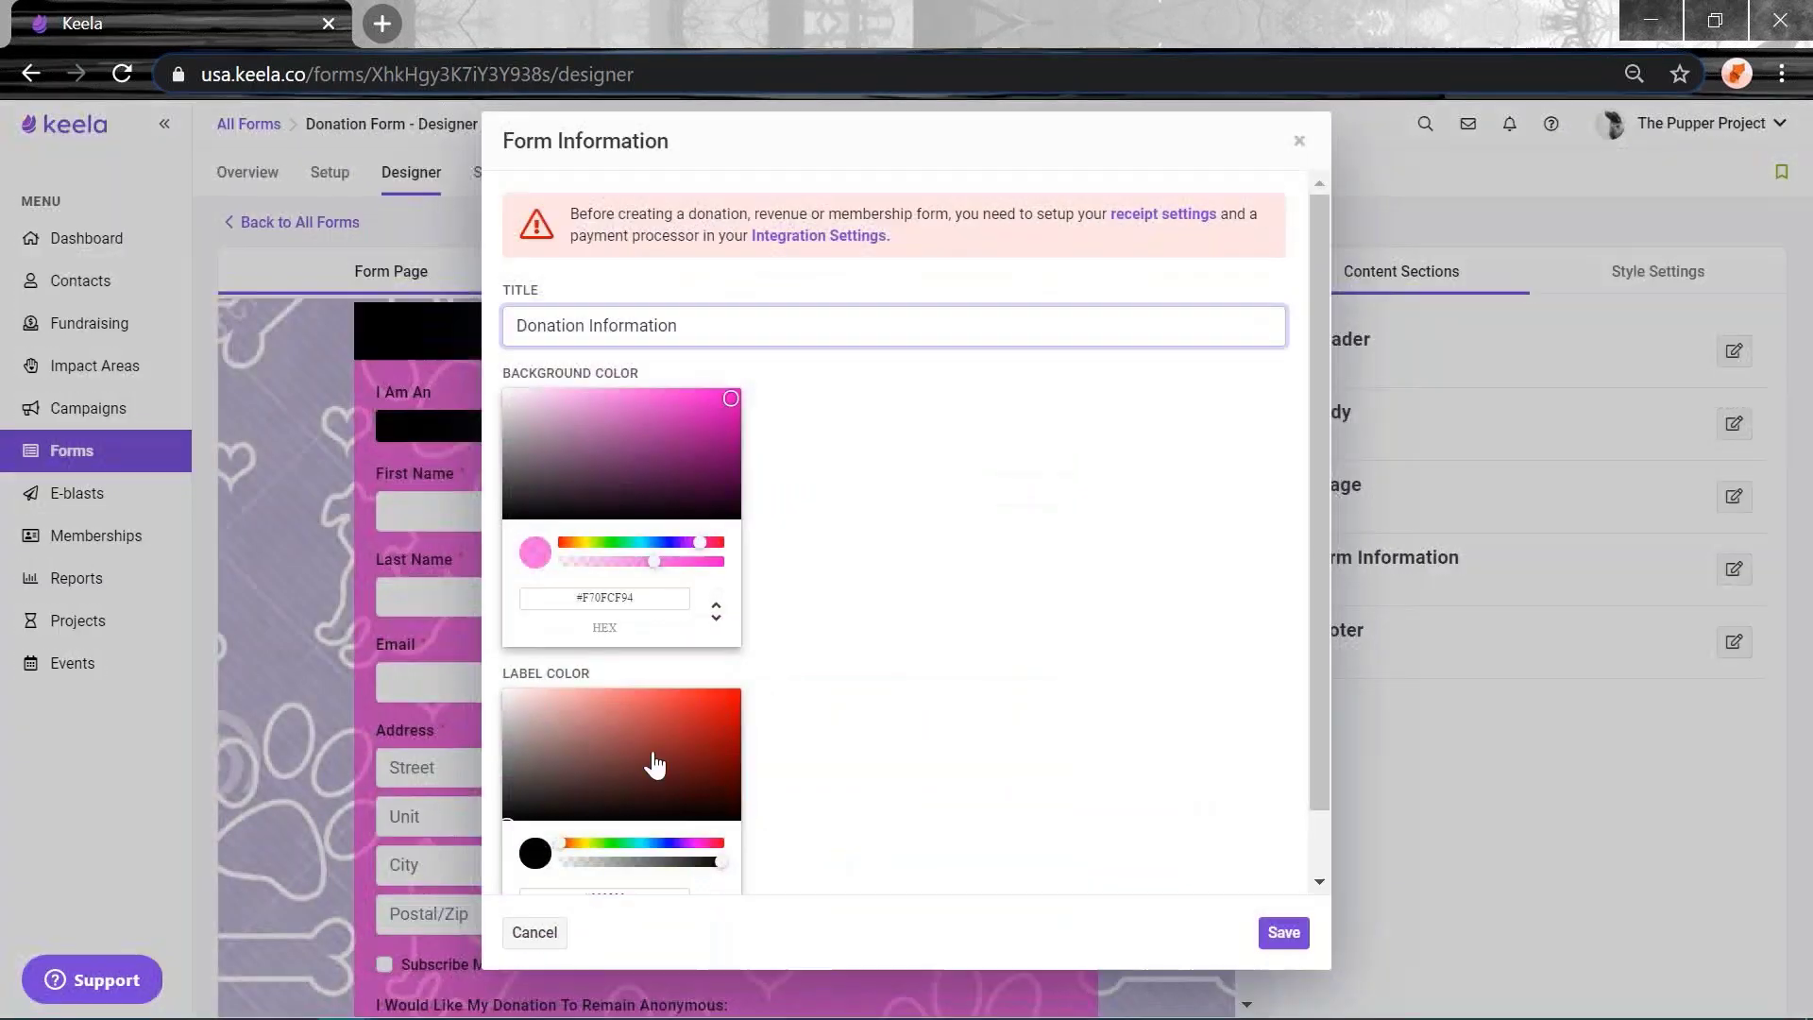
{"action": "left_click_drag", "start_coordinate": [557, 817], "coordinate": [487, 672]}
{"action": "scroll", "coordinate": [661, 817], "scroll_direction": "down", "scroll_amount": 1}
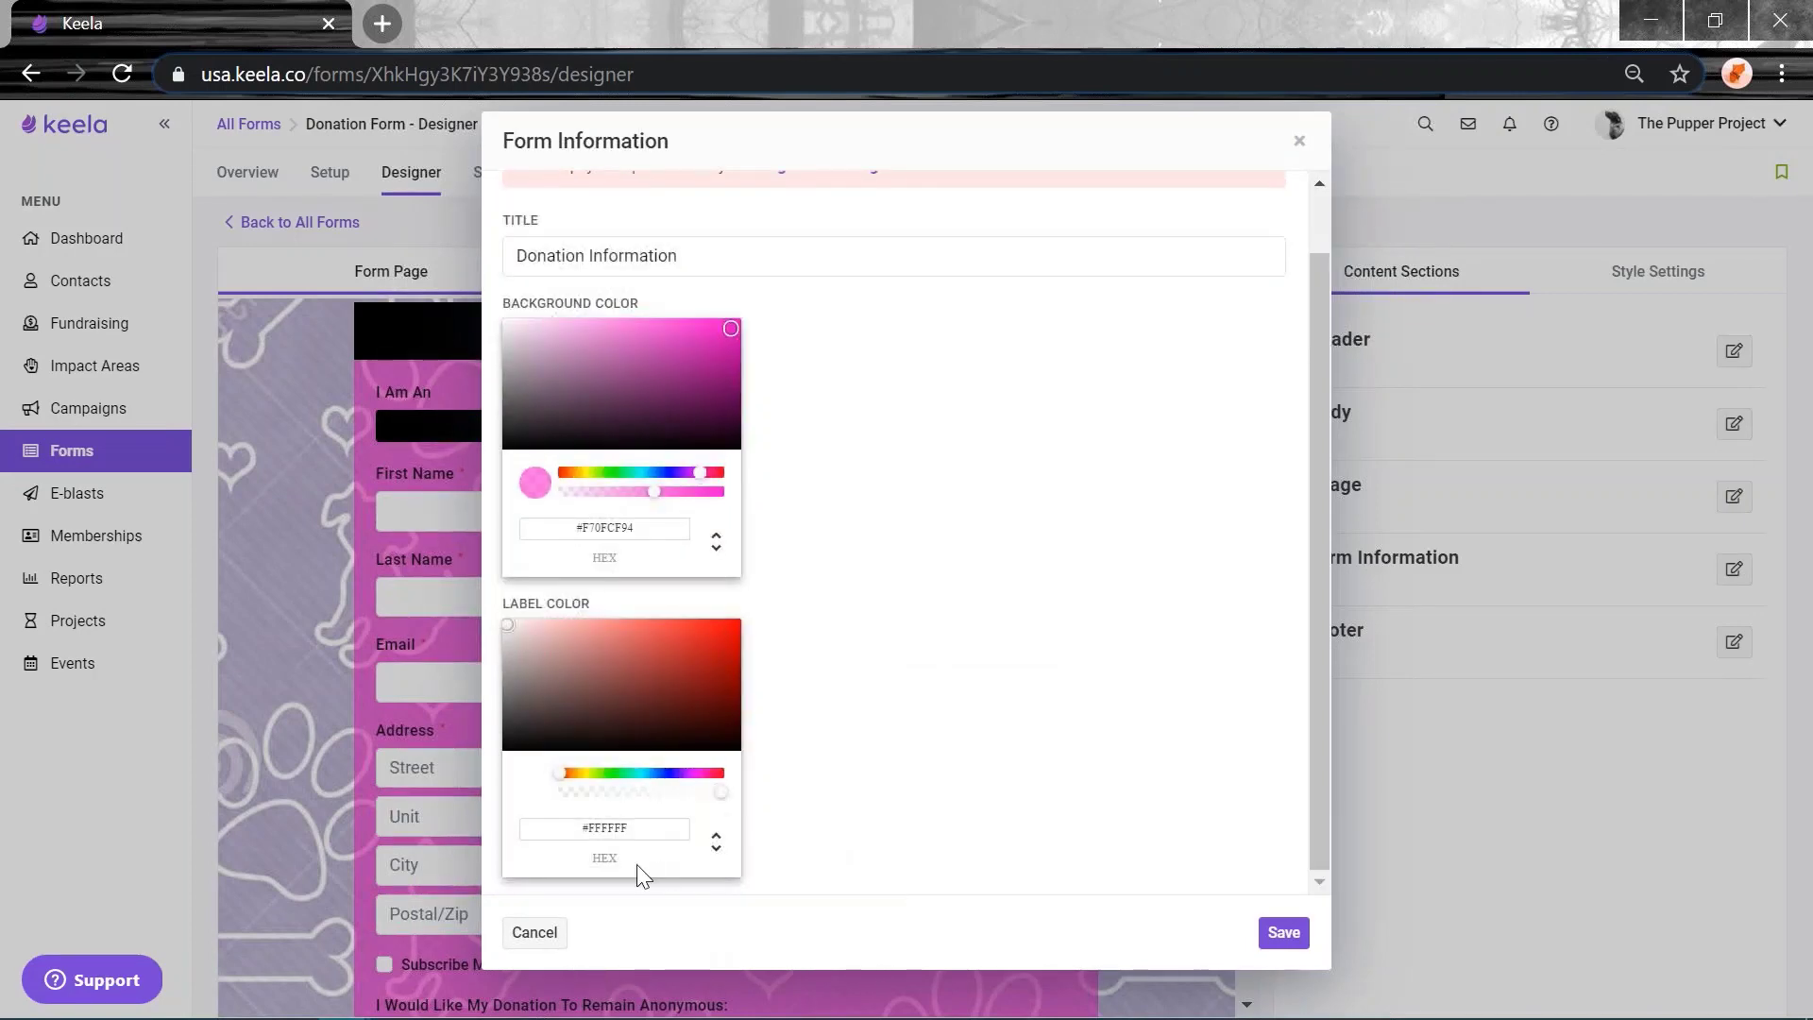
{"action": "left_click", "coordinate": [1284, 933]}
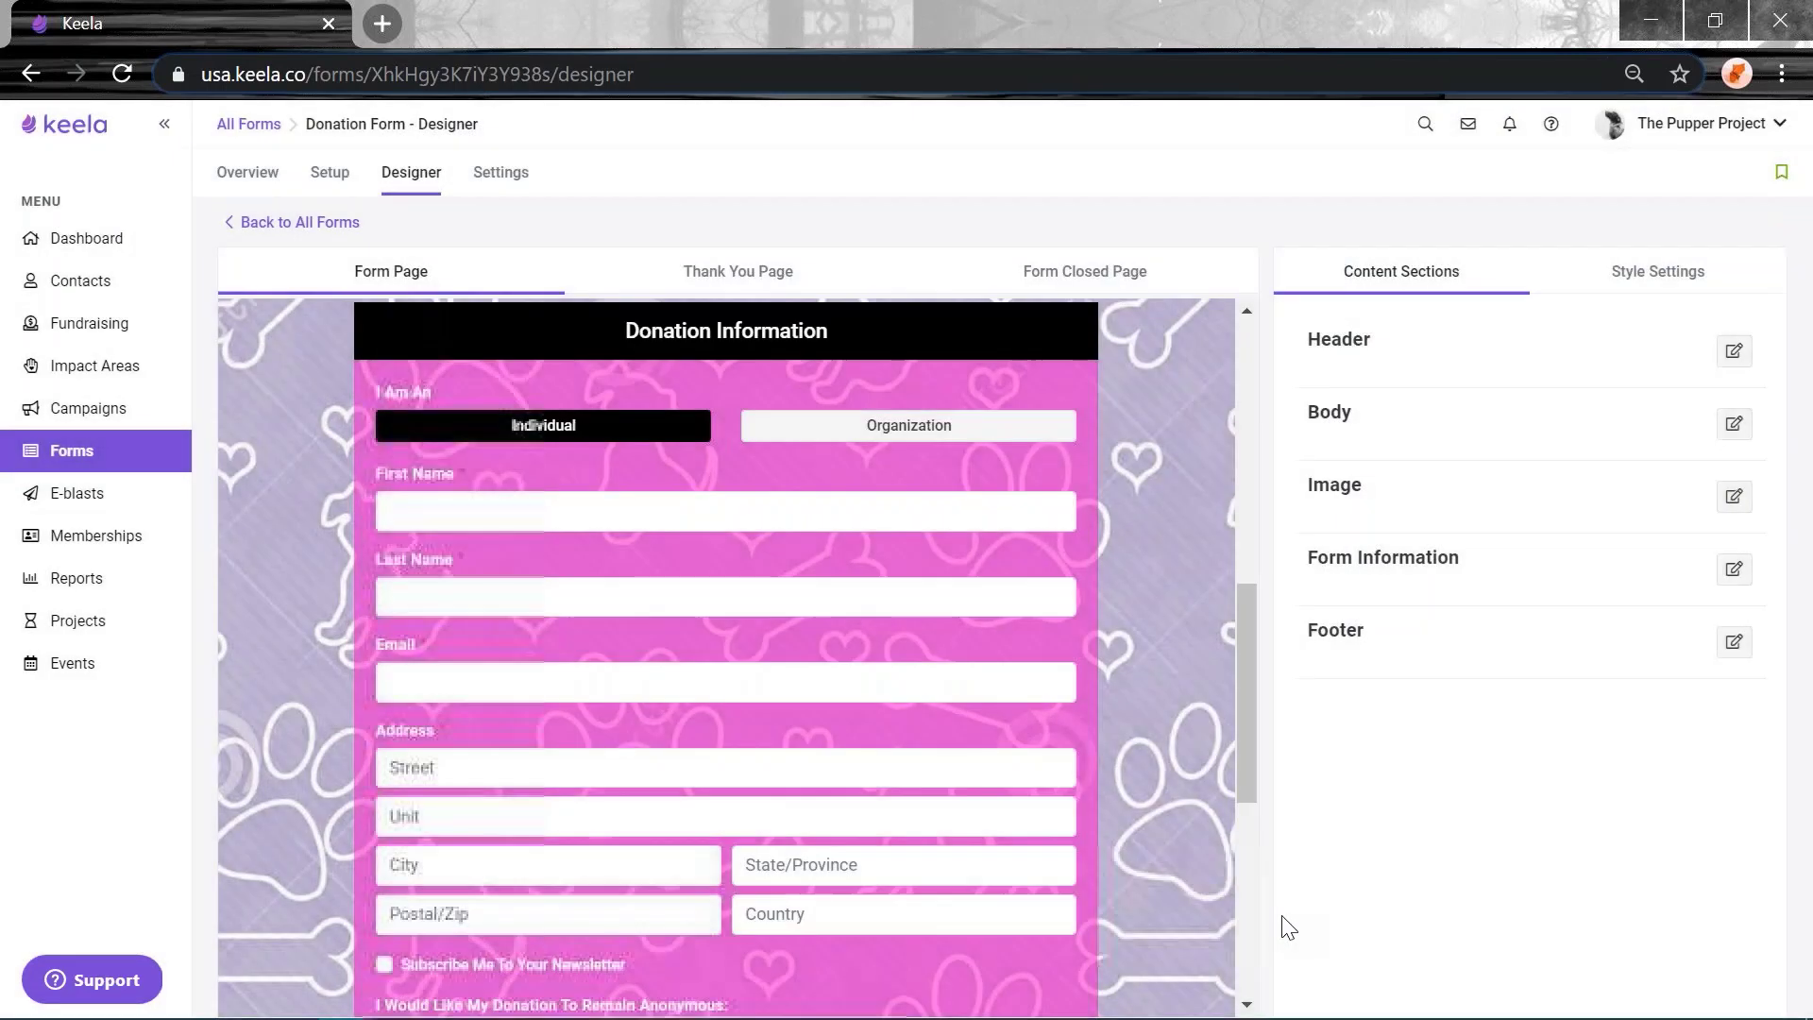
{"action": "double_click", "coordinate": [406, 469]}
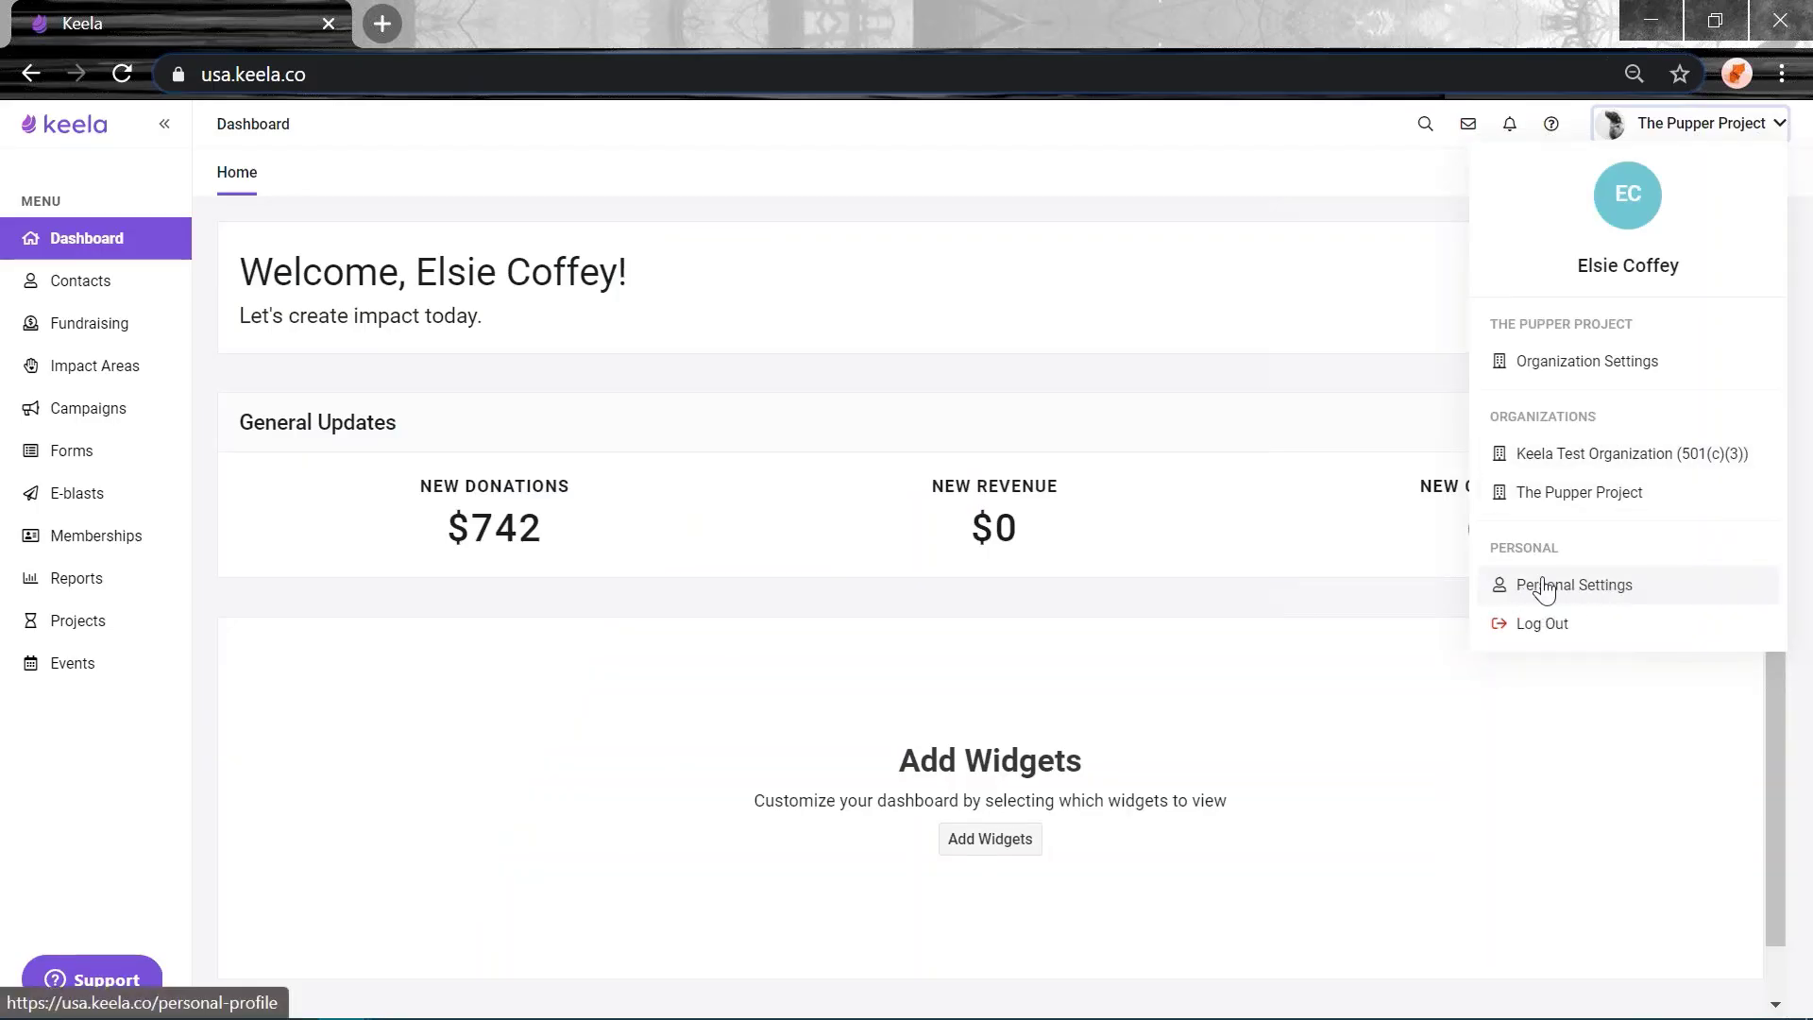
Show the Personal Settings integrations, where Google Login & Calendar is connected.
{"action": "left_click", "coordinate": [1596, 591]}
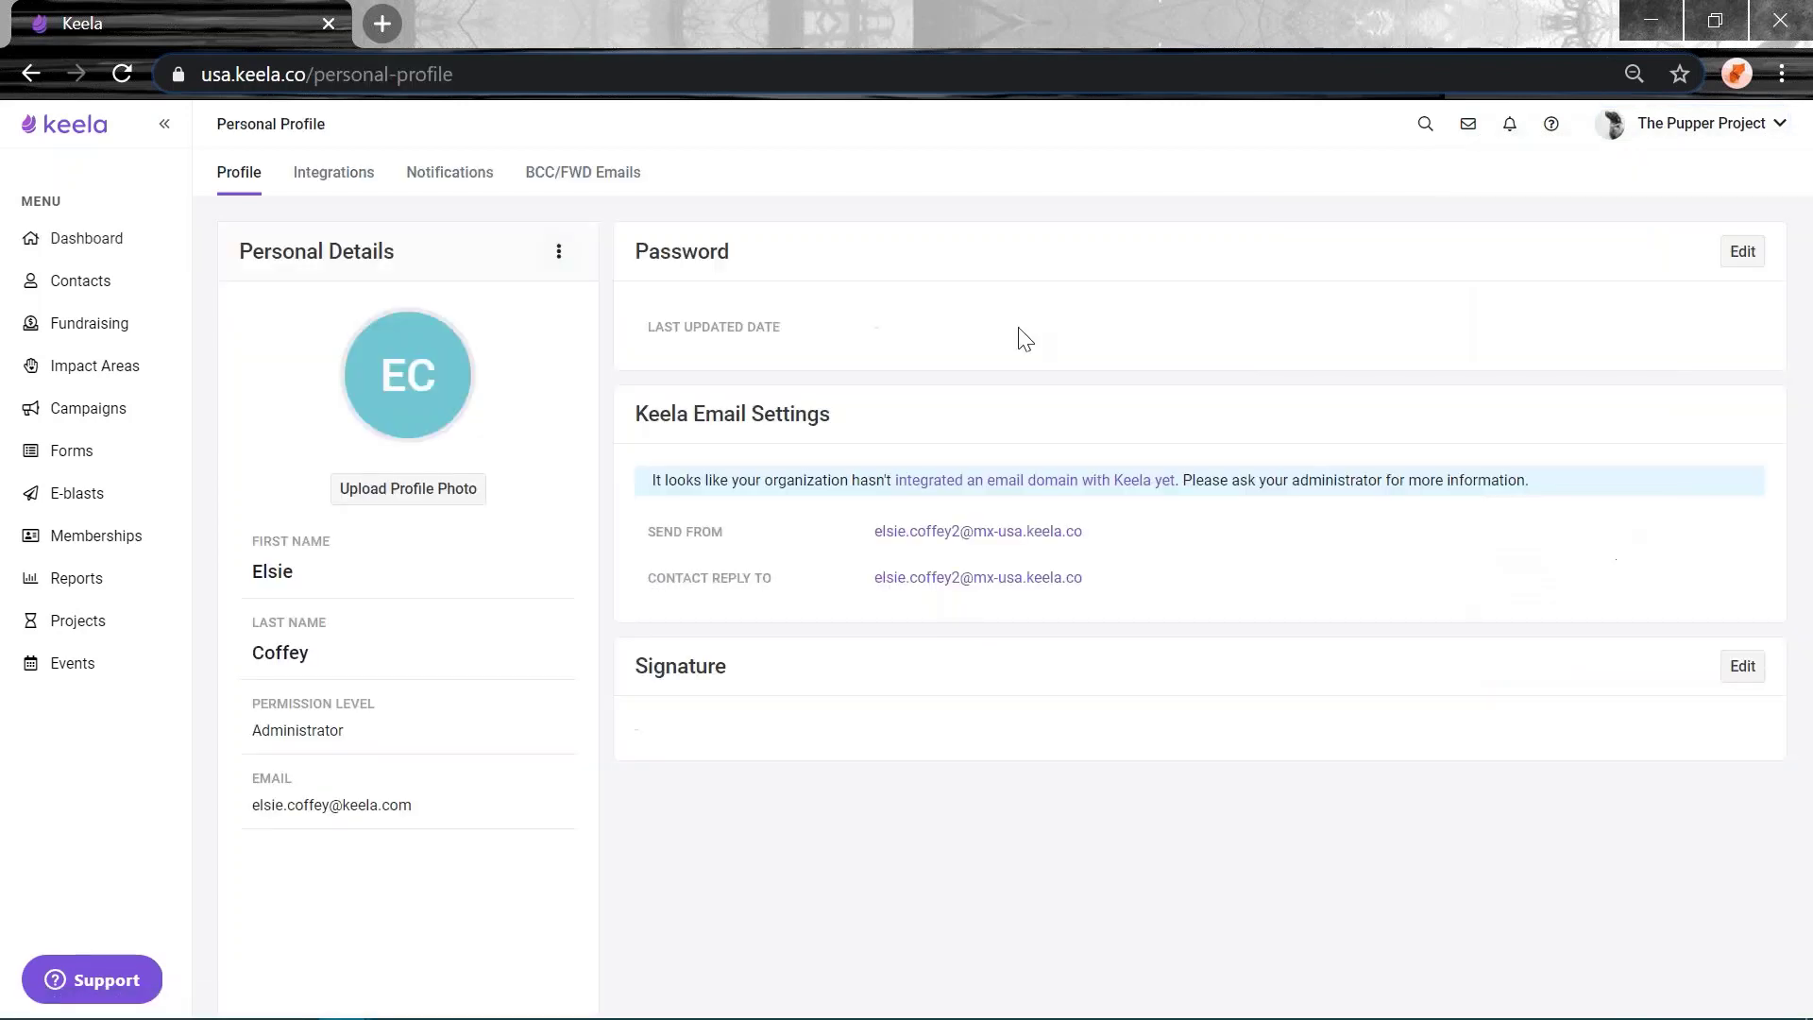
{"action": "left_click", "coordinate": [306, 183]}
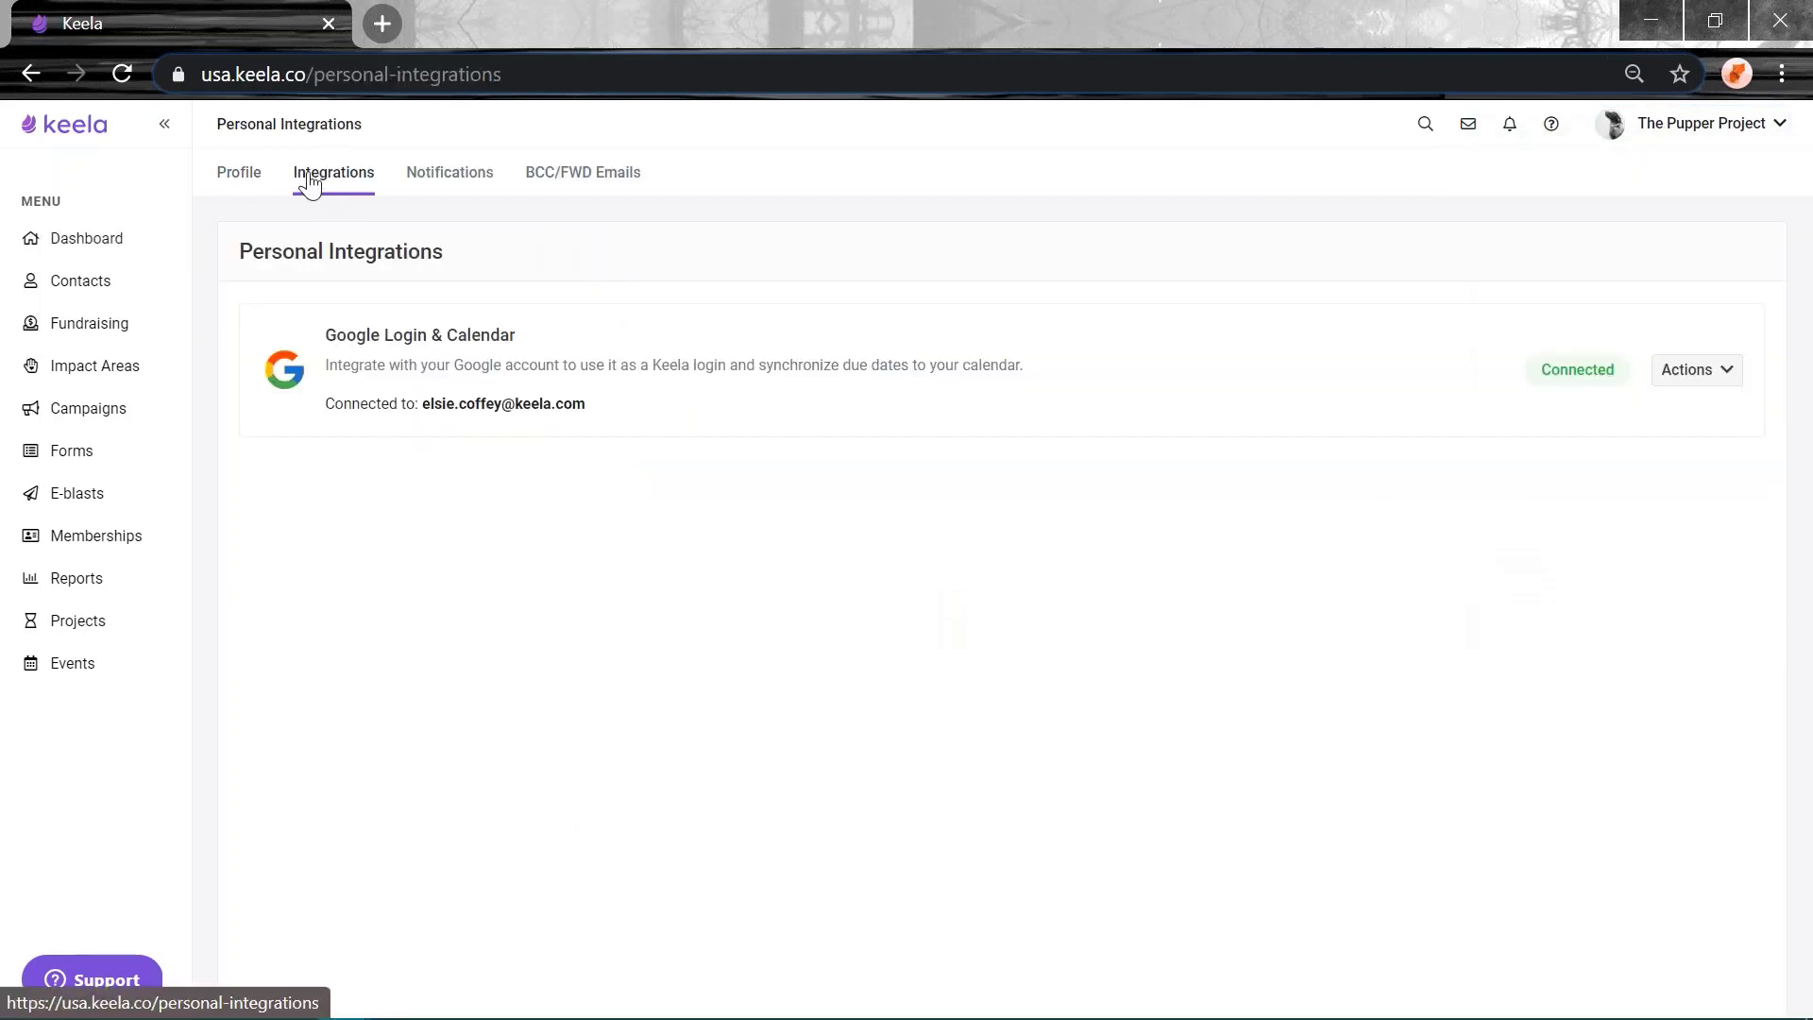
{"action": "left_click_drag", "start_coordinate": [527, 340], "coordinate": [448, 339]}
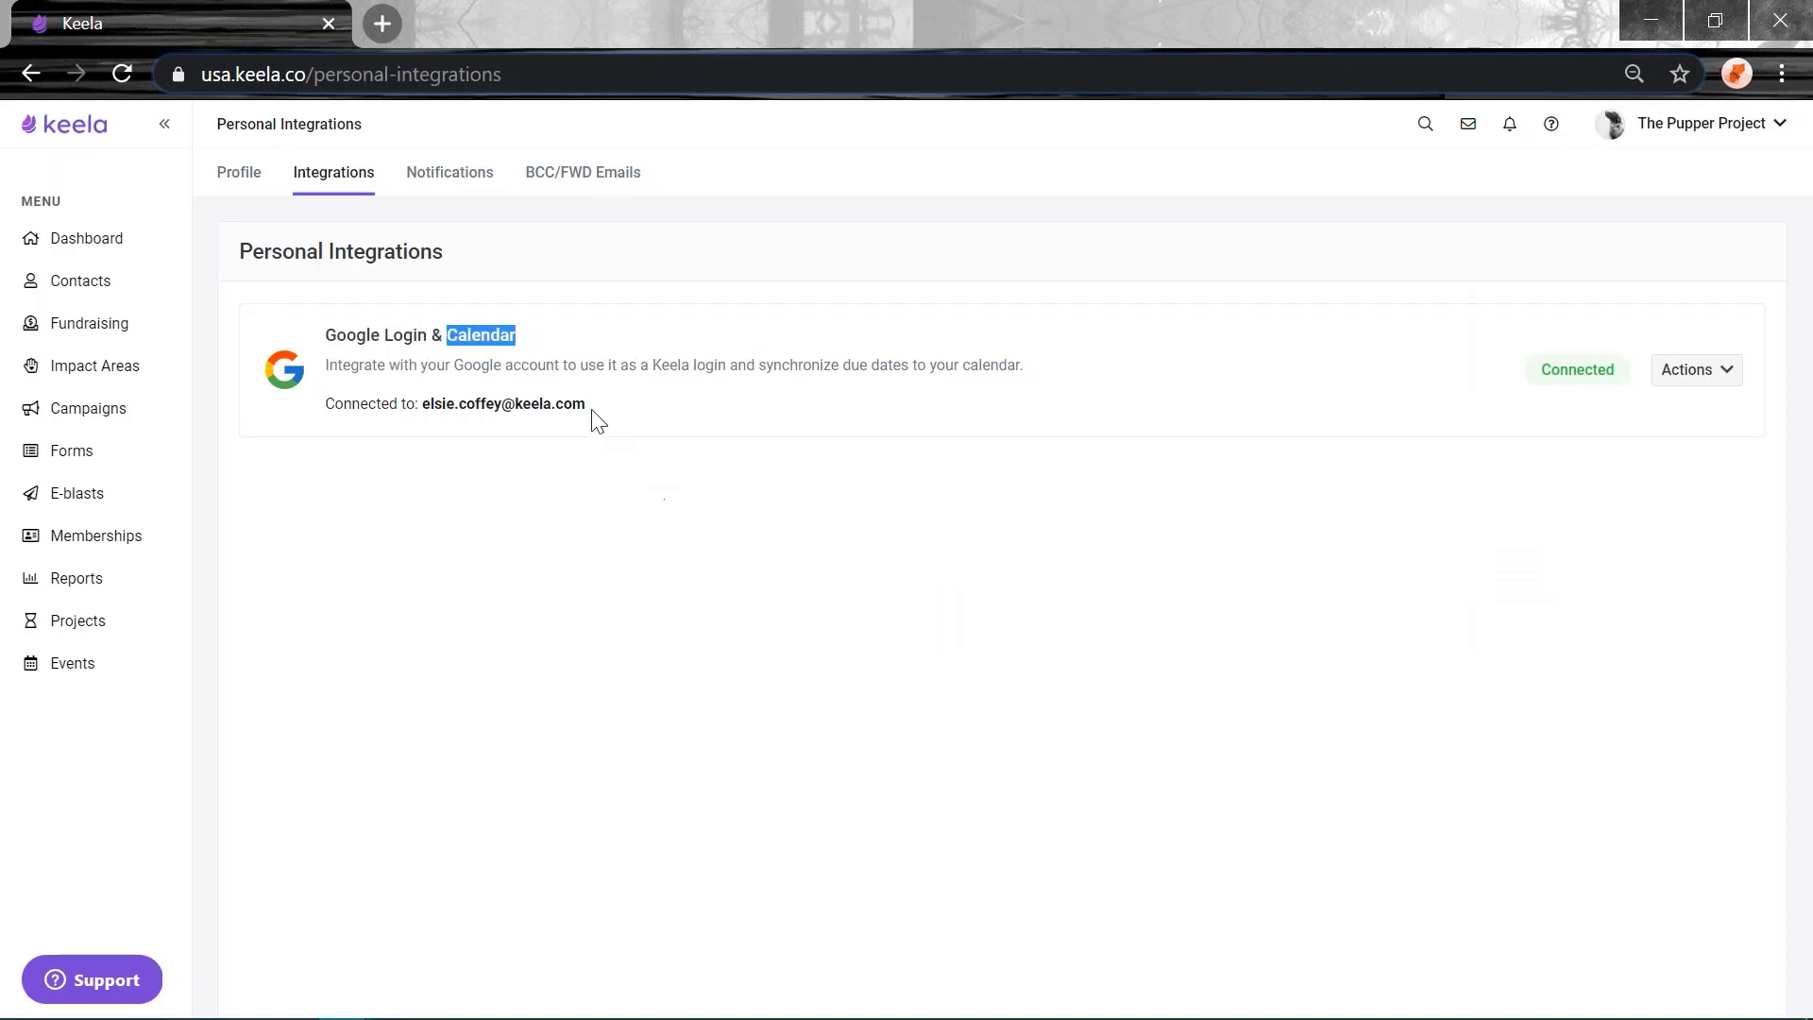
{"action": "double_click", "coordinate": [406, 335]}
{"action": "left_click", "coordinate": [605, 583]}
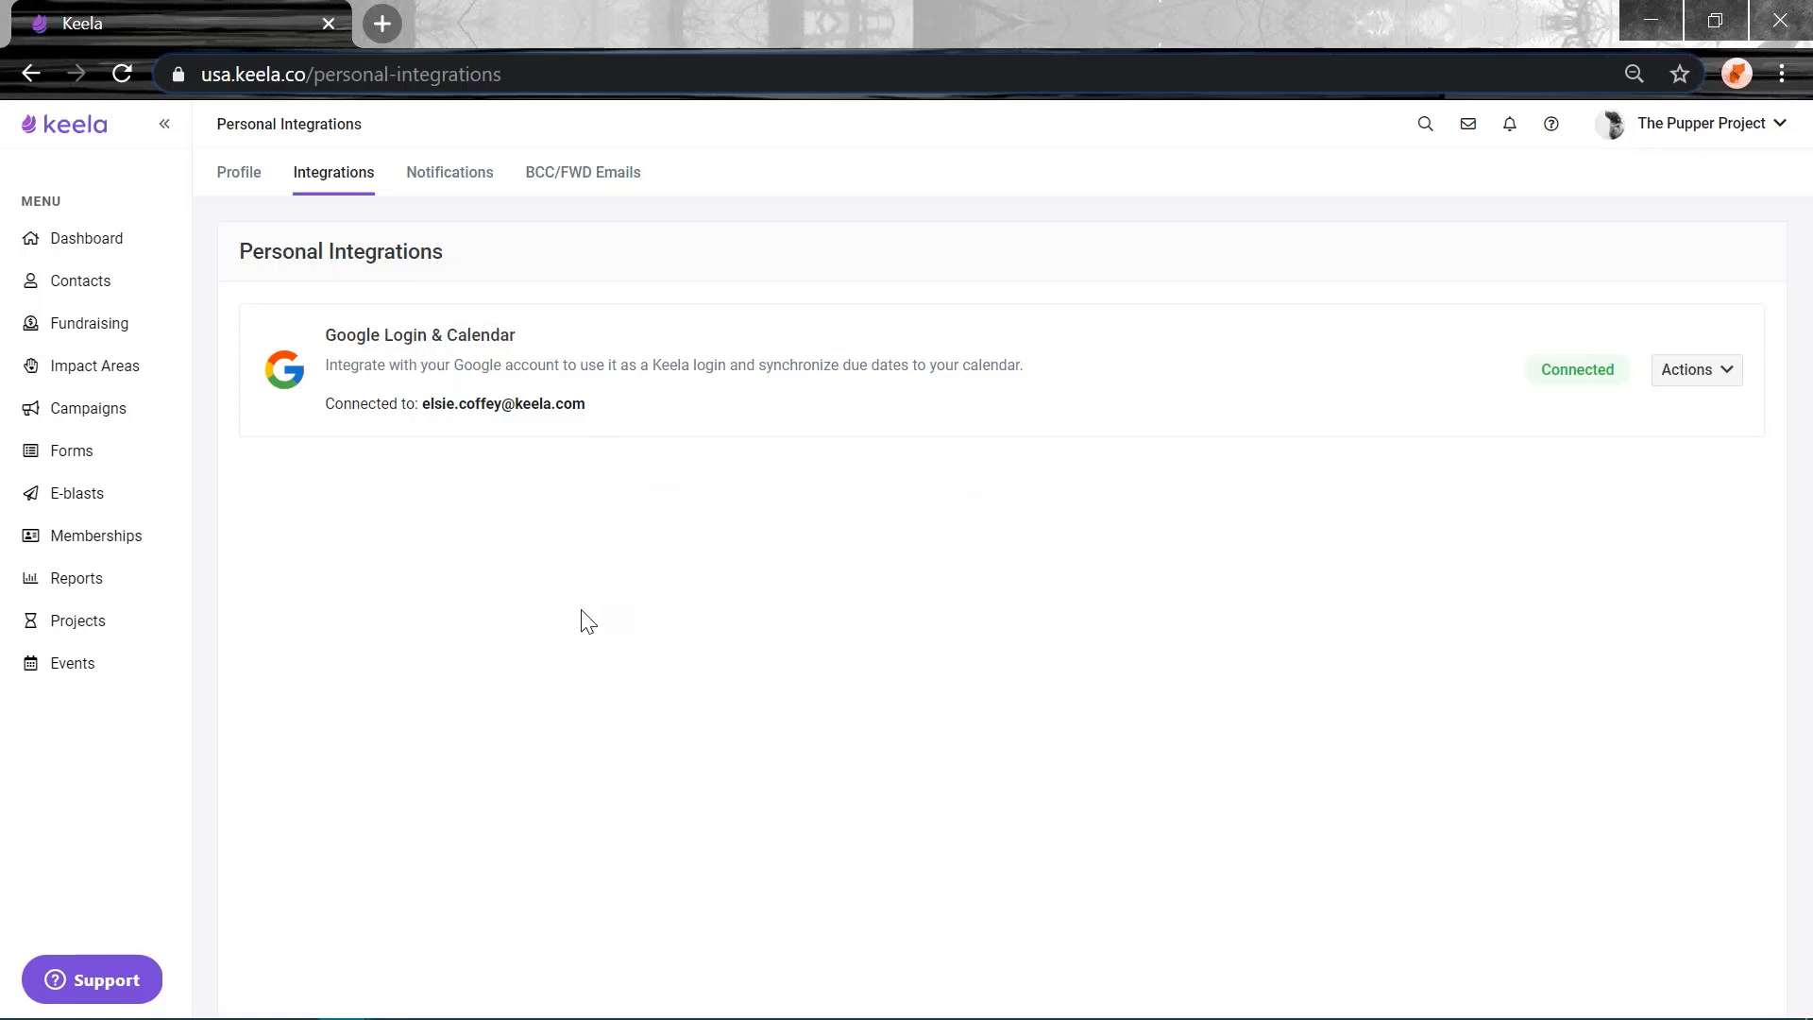